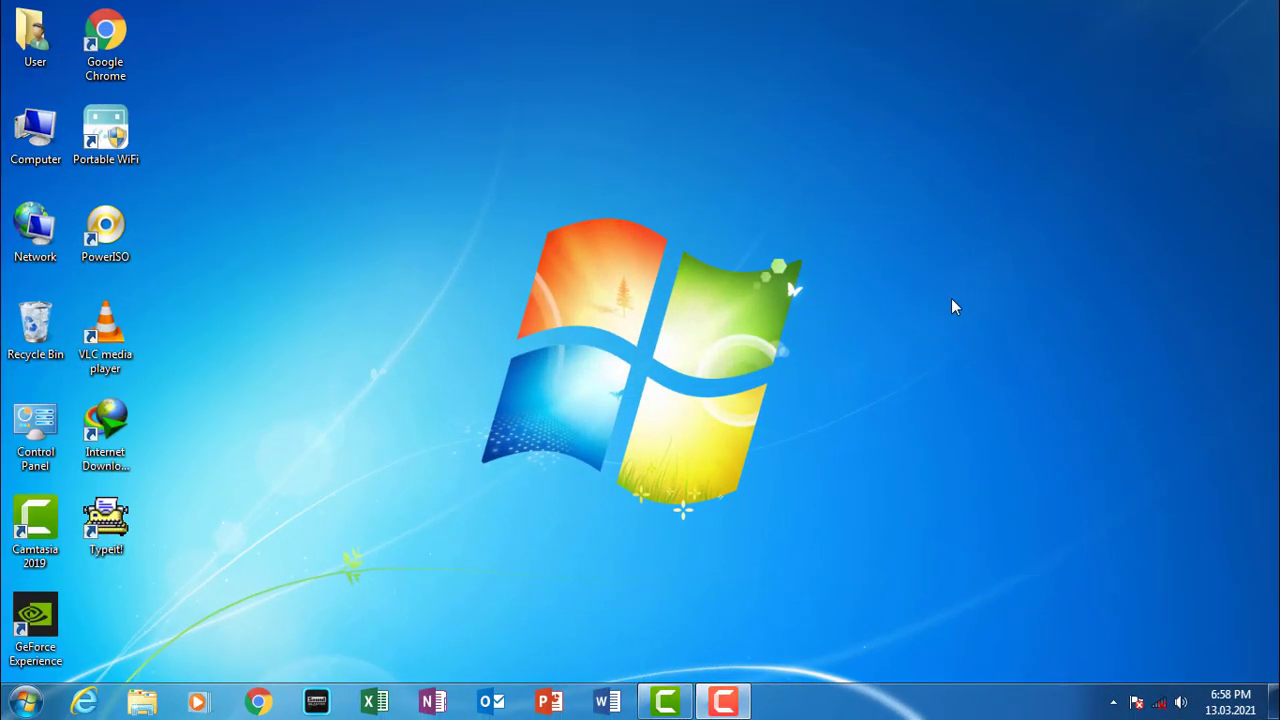
- Start a blank PowerPoint presentation and delete the slide's title and subtitle placeholders
click(549, 701)
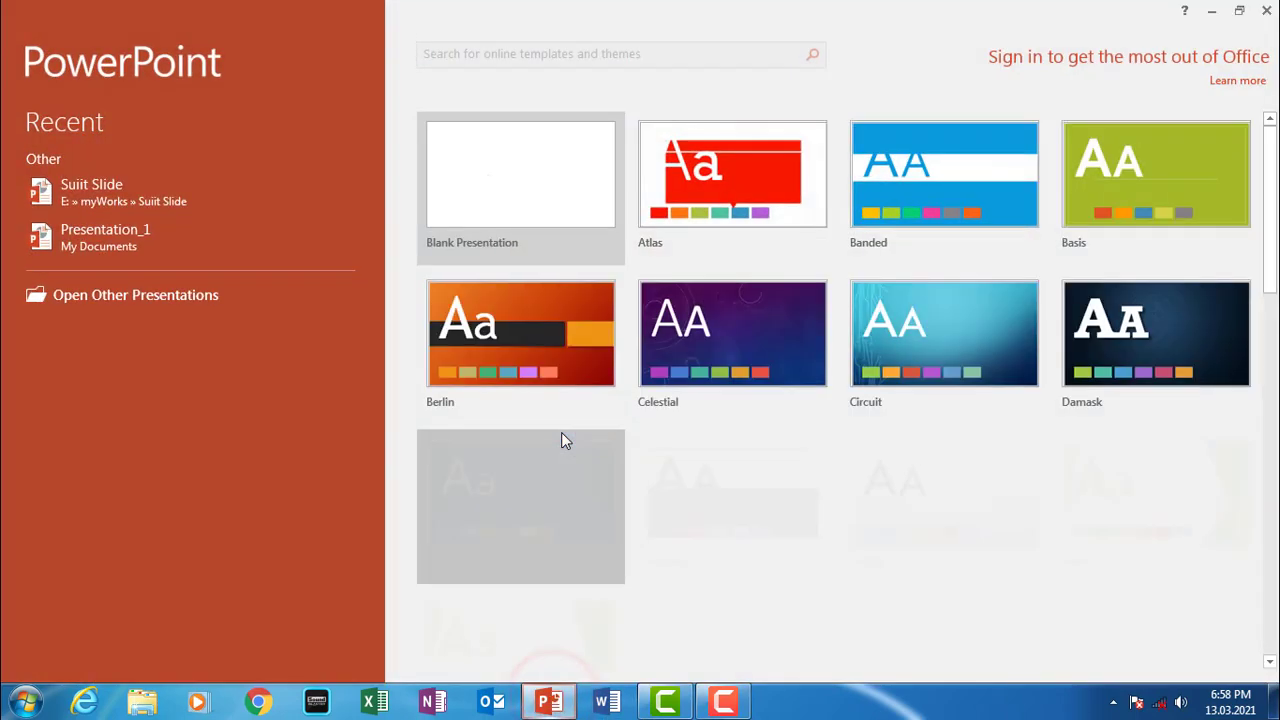
click(524, 200)
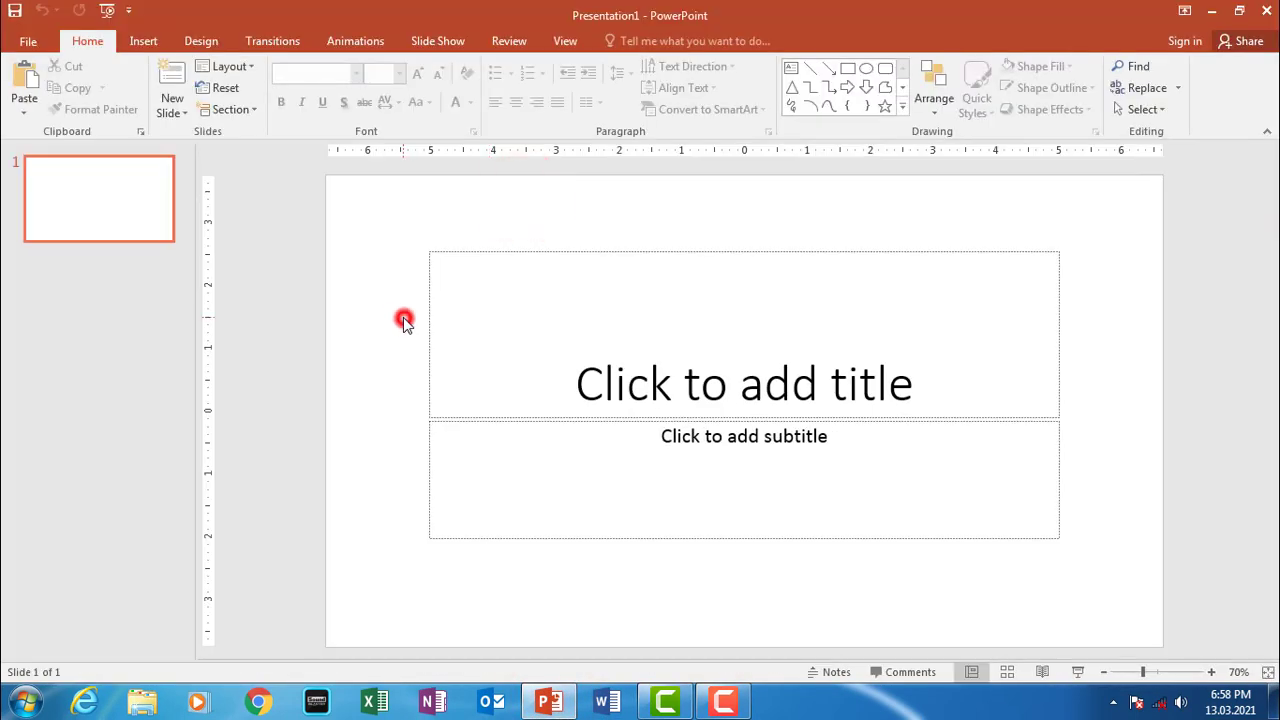
key(ctrl+a)
key(Delete)
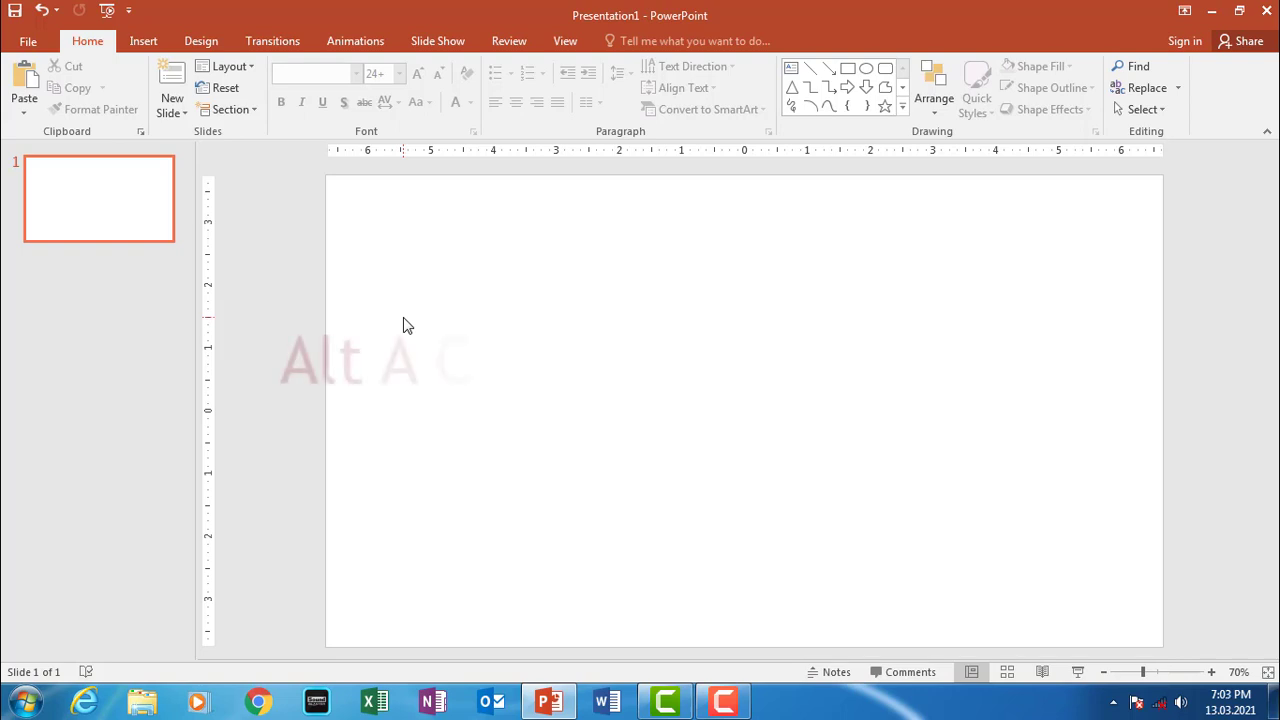
- Open the Animation Pane with Alt, A, C and undock it to float over the slide
key(alt)
key(a)
key(c)
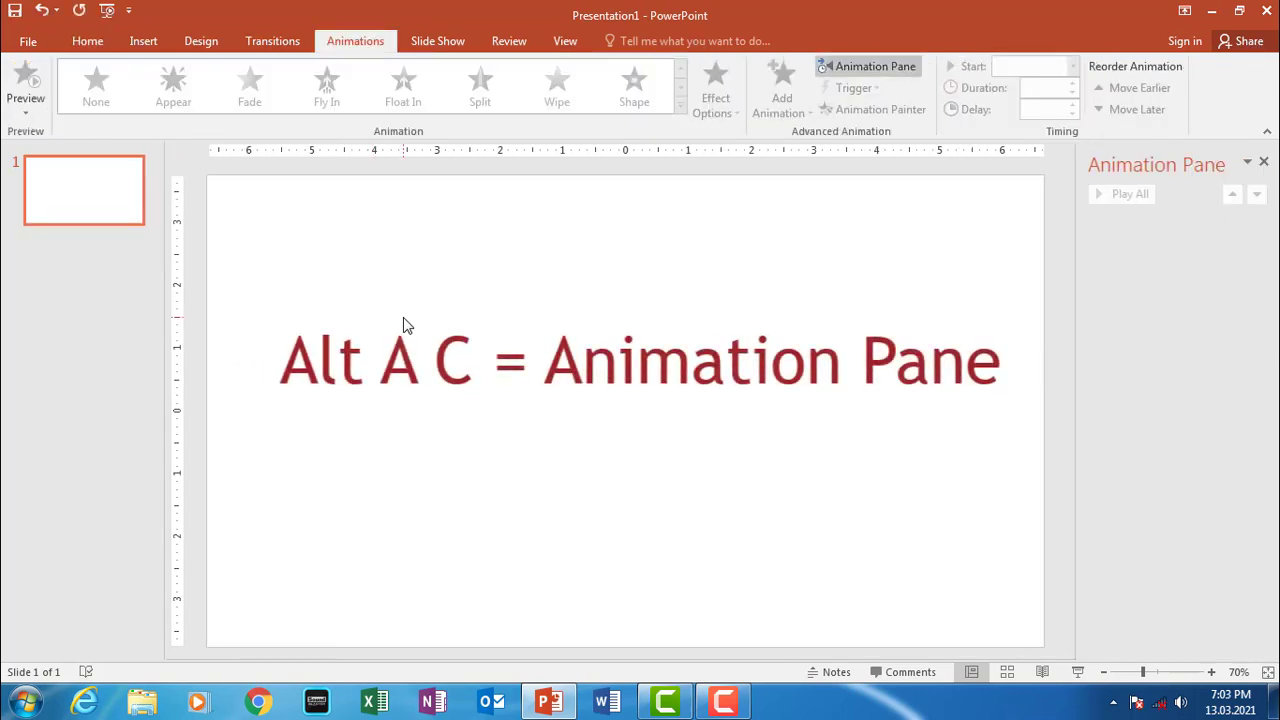
mouse_move(1170, 163)
mouse_down()
mouse_move(983, 195)
mouse_move(999, 236)
mouse_move(1042, 216)
mouse_up()
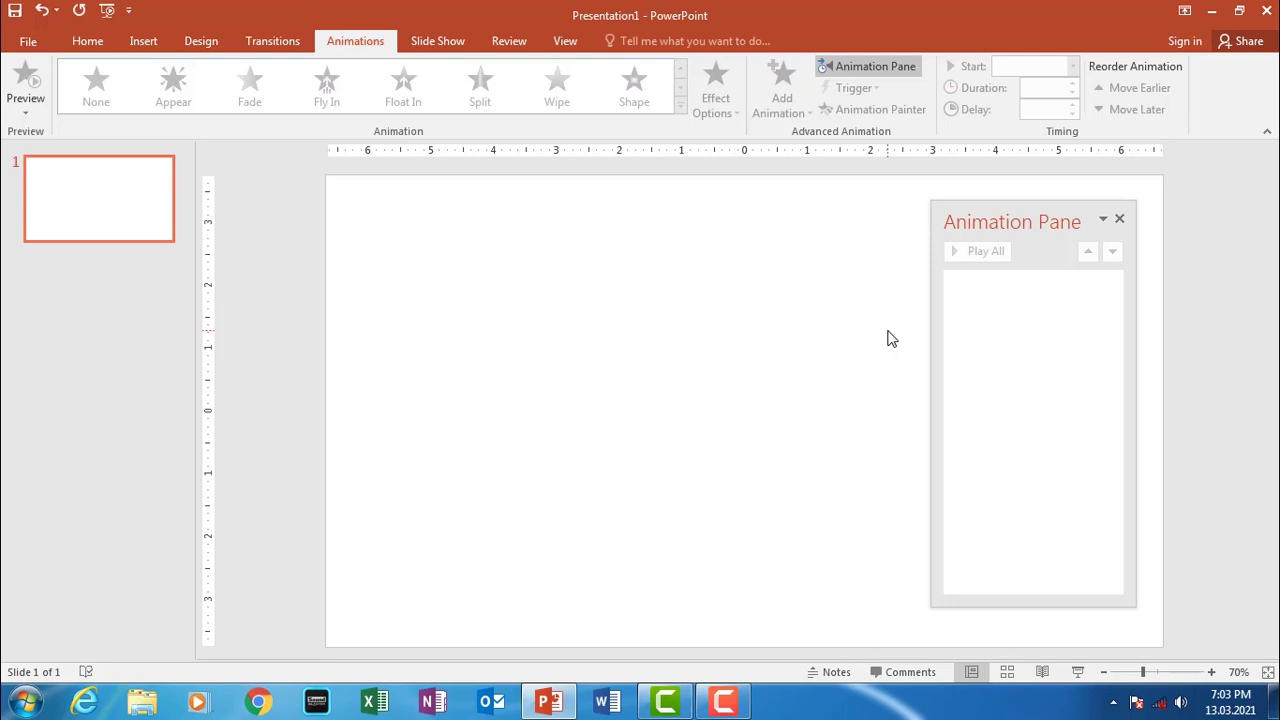
- Close and reopen the Animation Pane, then shift the floating pane slightly down and right
key(alt)
key(a)
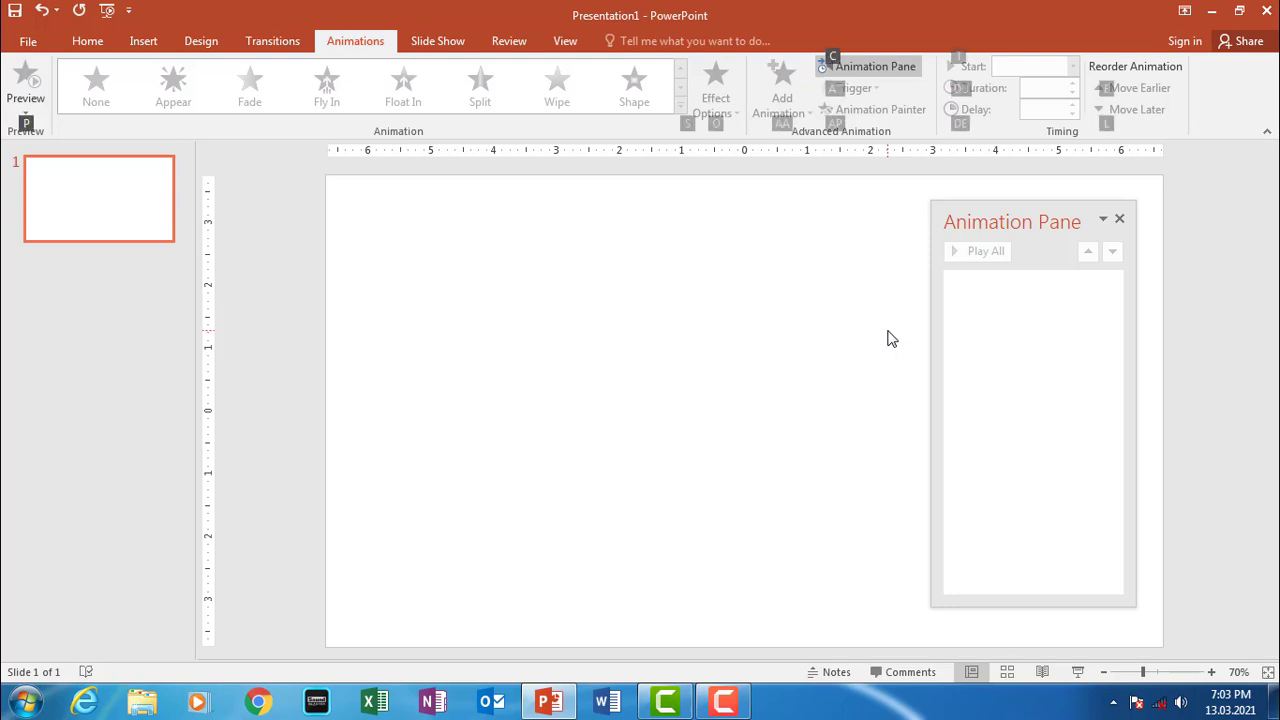
key(c)
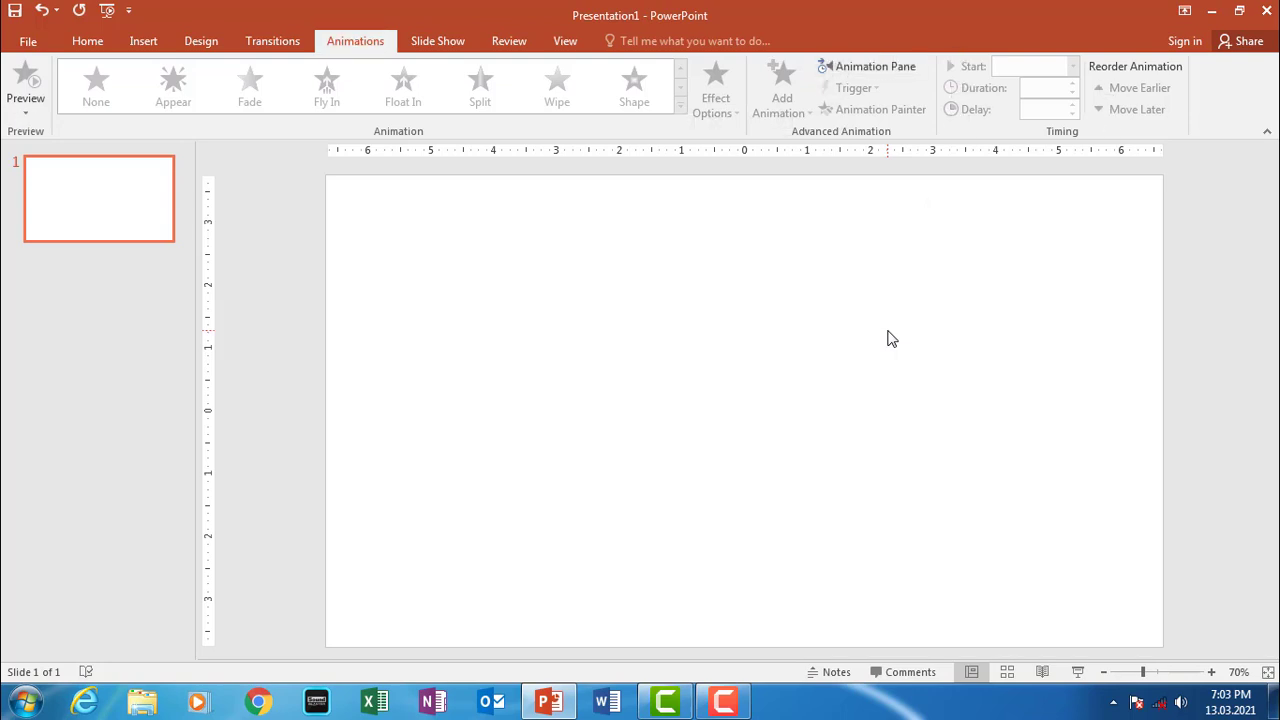
key(alt)
key(a)
key(c)
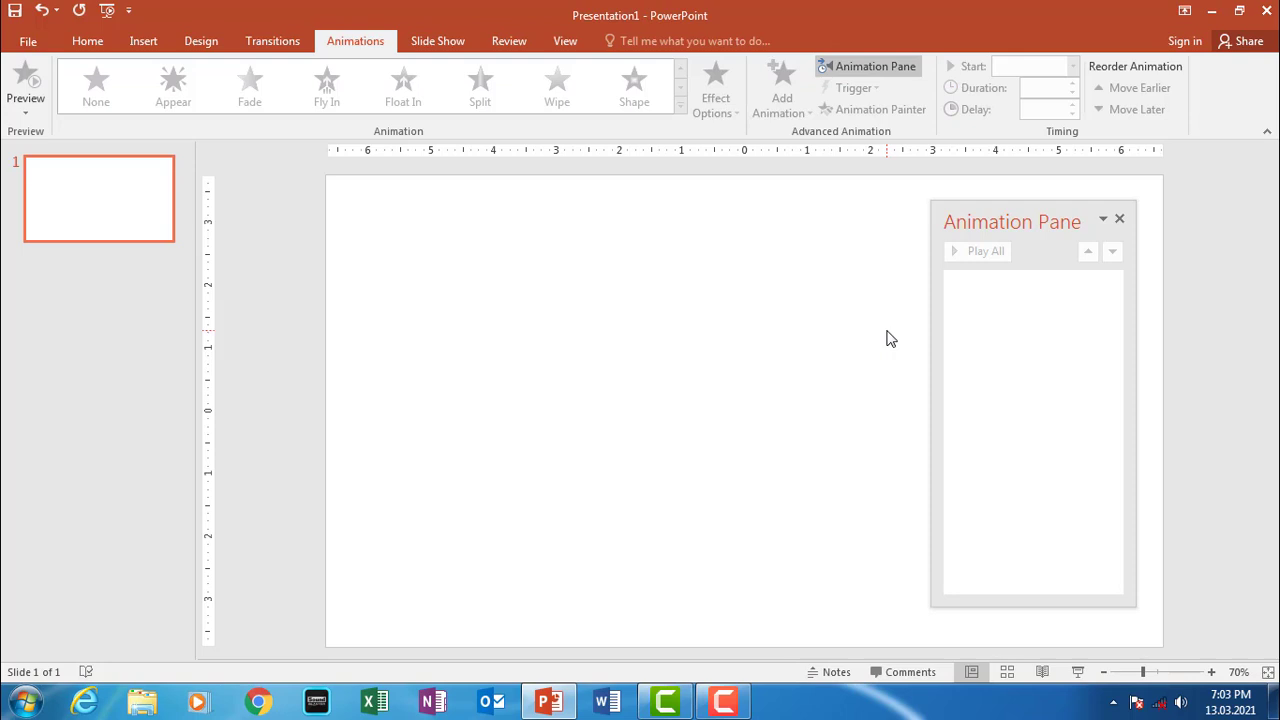
mouse_move(985, 224)
mouse_down()
mouse_move(1013, 232)
mouse_move(996, 227)
mouse_up()
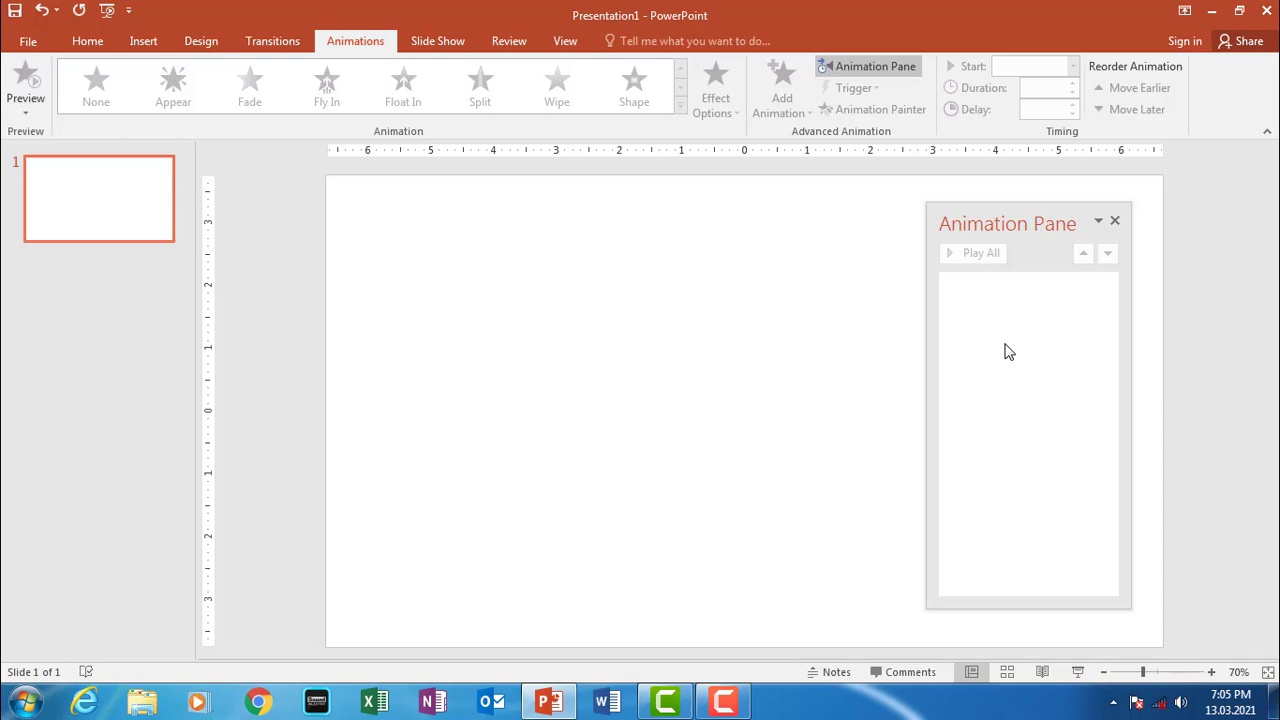
- Insert the Hydrangeas photo from the Sample Pictures folder
key(alt+i)
key(p)
key(f)
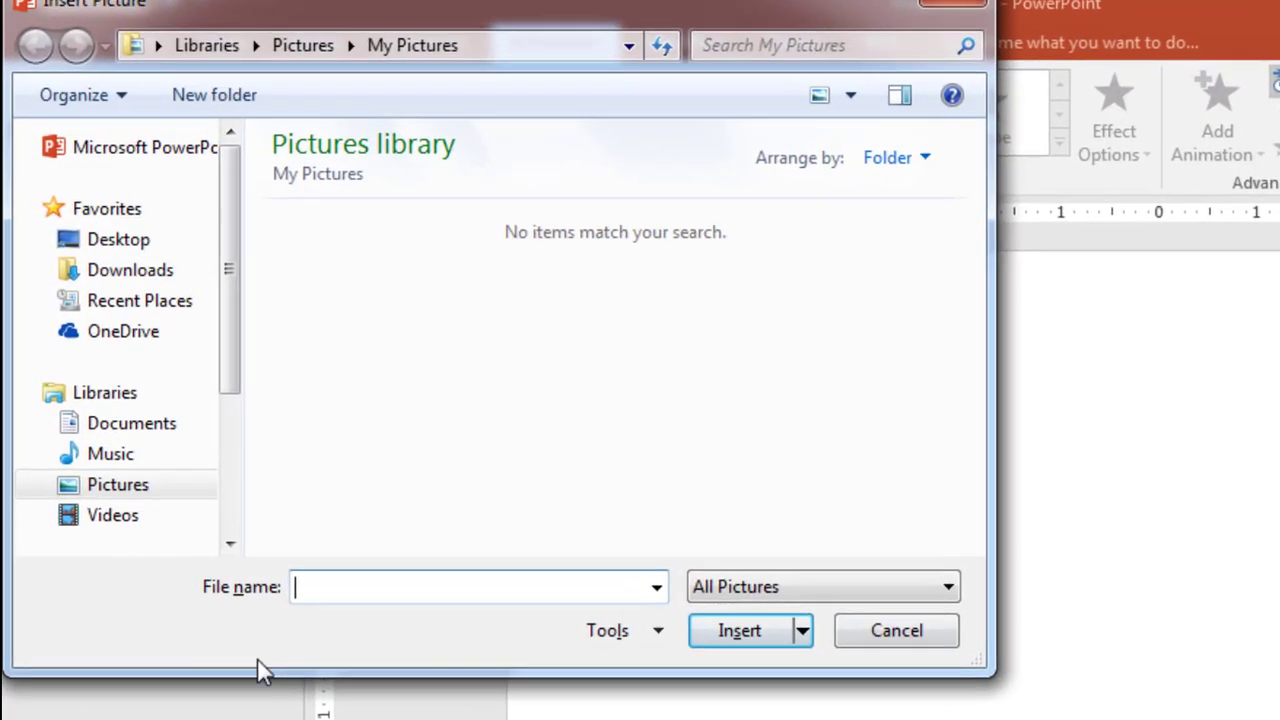
click(117, 484)
click(341, 374)
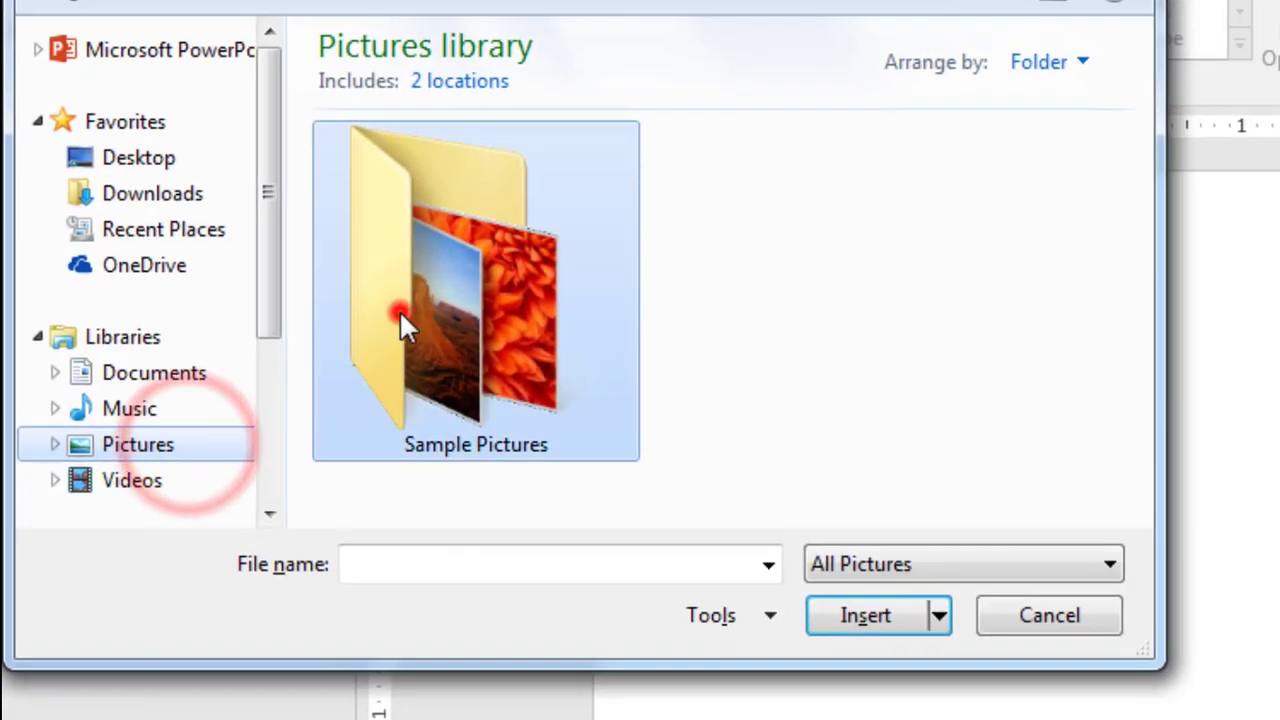
double_click(399, 310)
click(560, 300)
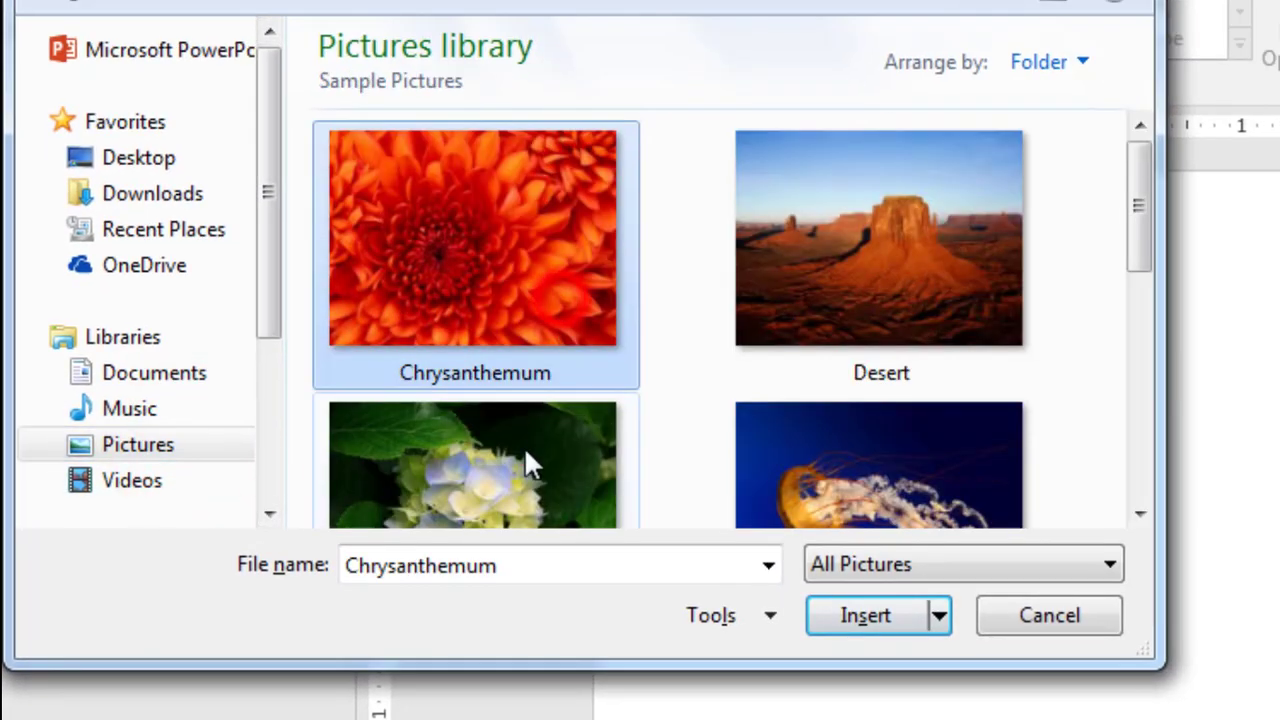
click(524, 446)
click(865, 615)
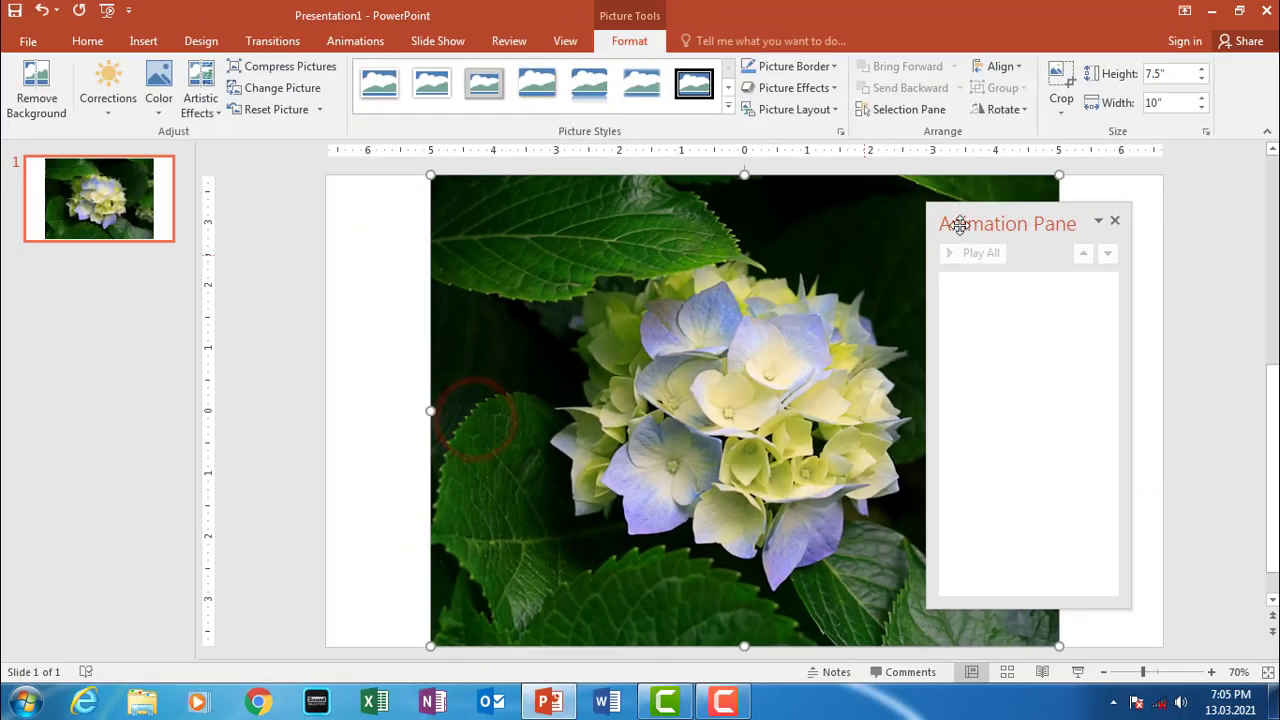
- Shrink the Hydrangeas photo to about 2.38 by 3.17 inches and move it left of centre
mouse_move(1059, 175)
mouse_down()
mouse_move(638, 464)
mouse_move(629, 487)
mouse_up()
mouse_move(560, 549)
mouse_down()
mouse_move(531, 395)
mouse_move(551, 413)
mouse_up()
click(706, 394)
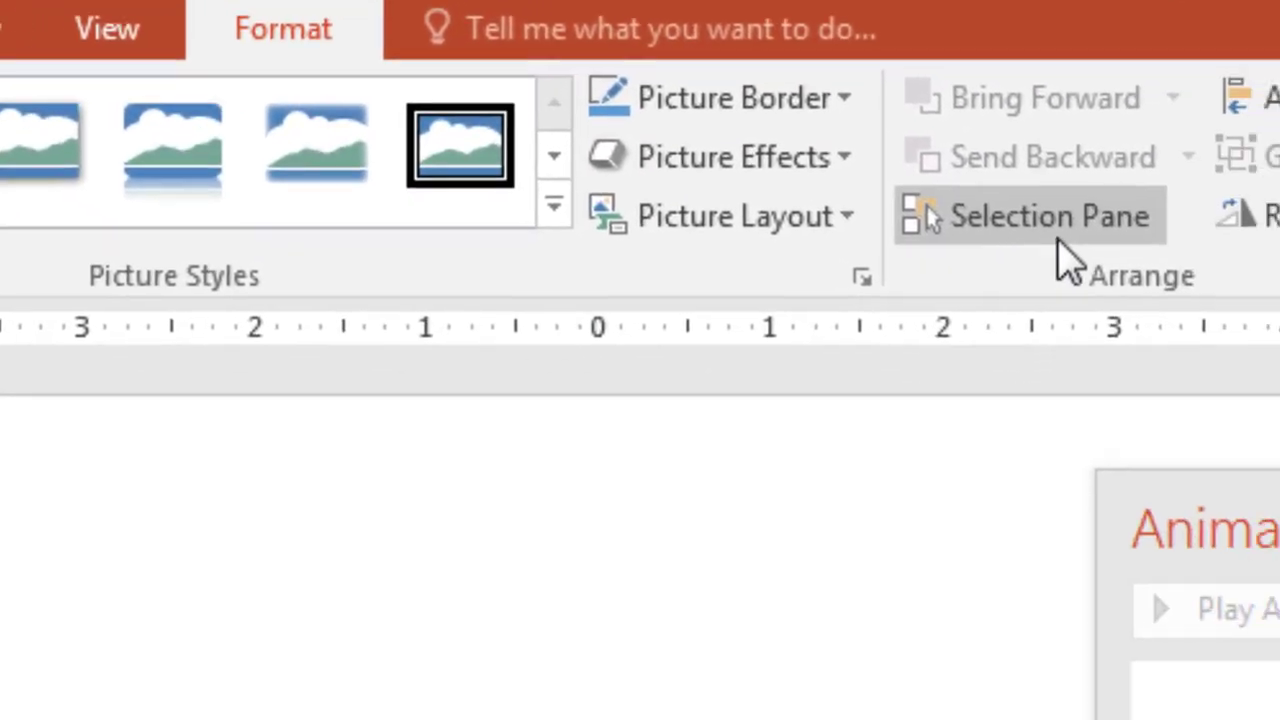
- Rename Picture 3 to 'Flower' in the Selection Pane, then close the pane
click(318, 58)
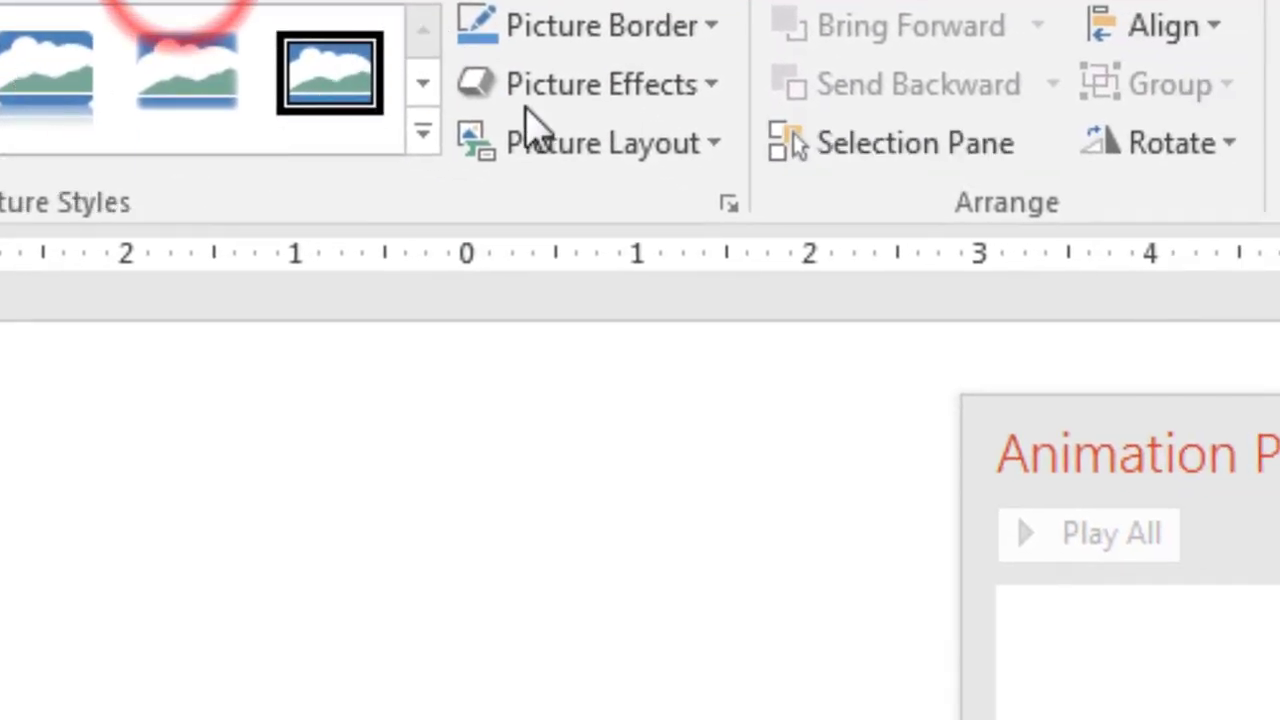
click(963, 165)
drag(885, 355, 370, 302)
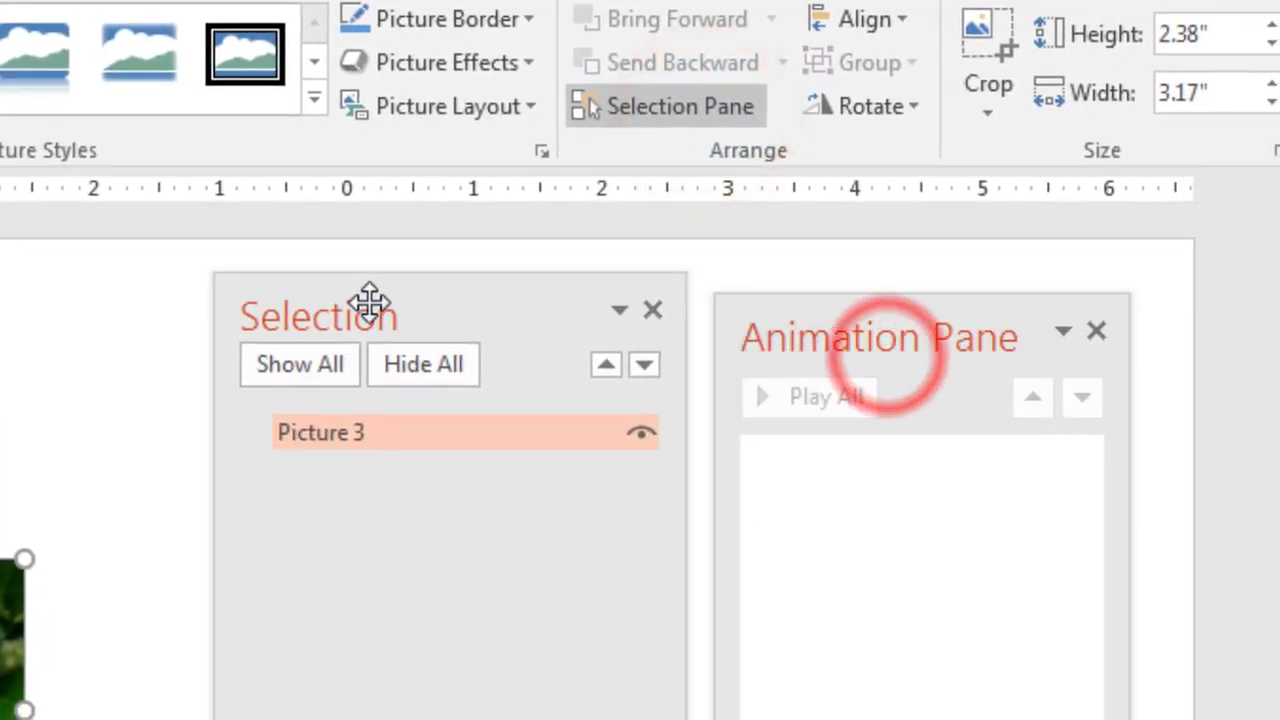
double_click(320, 451)
drag(414, 451, 285, 453)
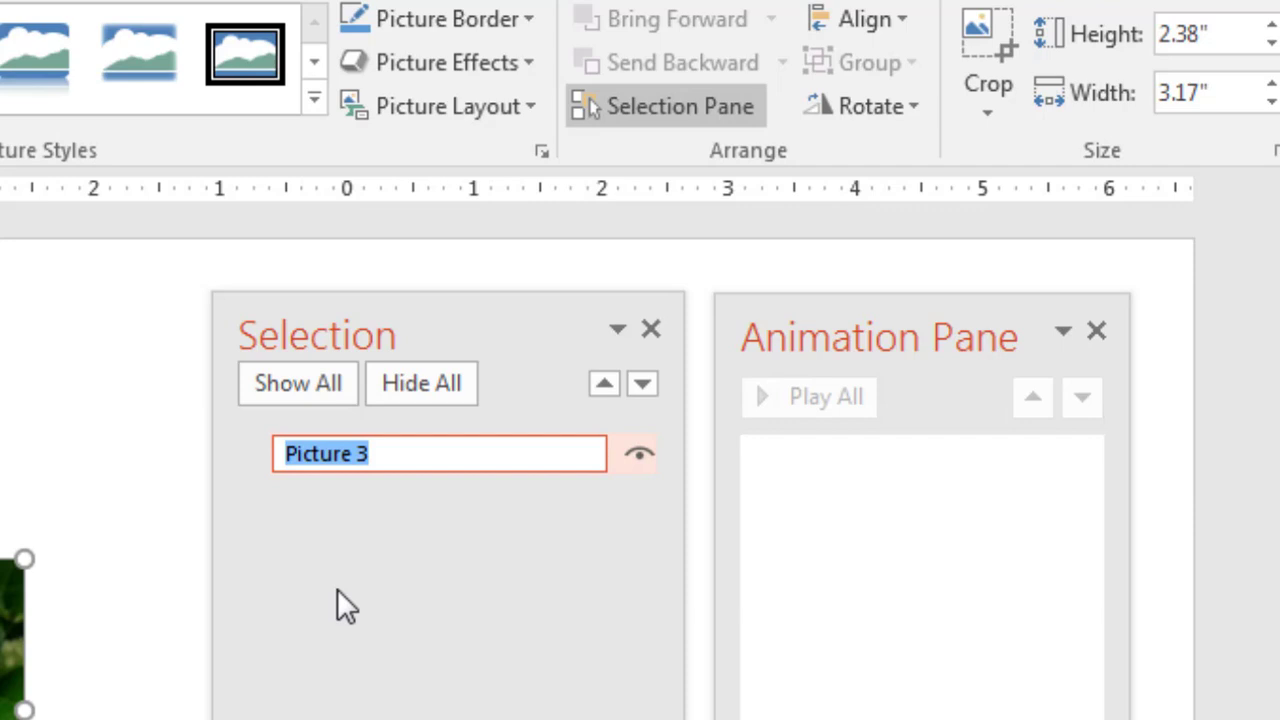
key(BackSpace)
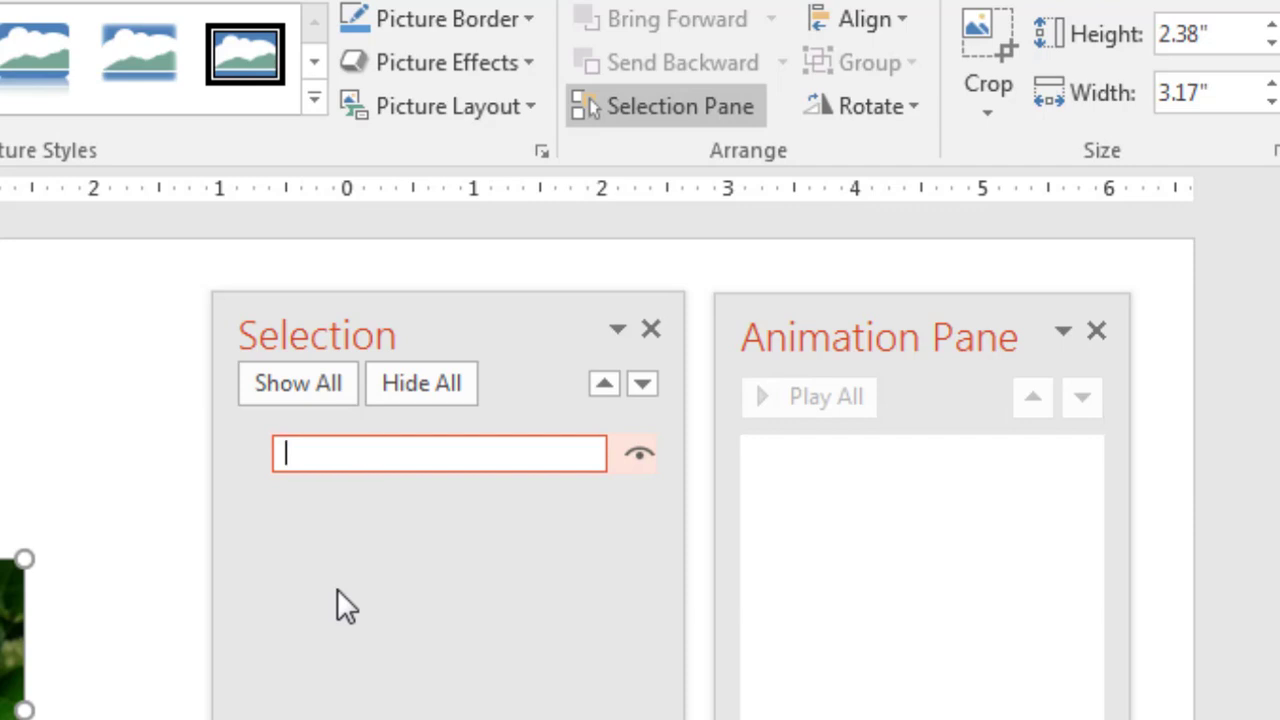
text(Flower)
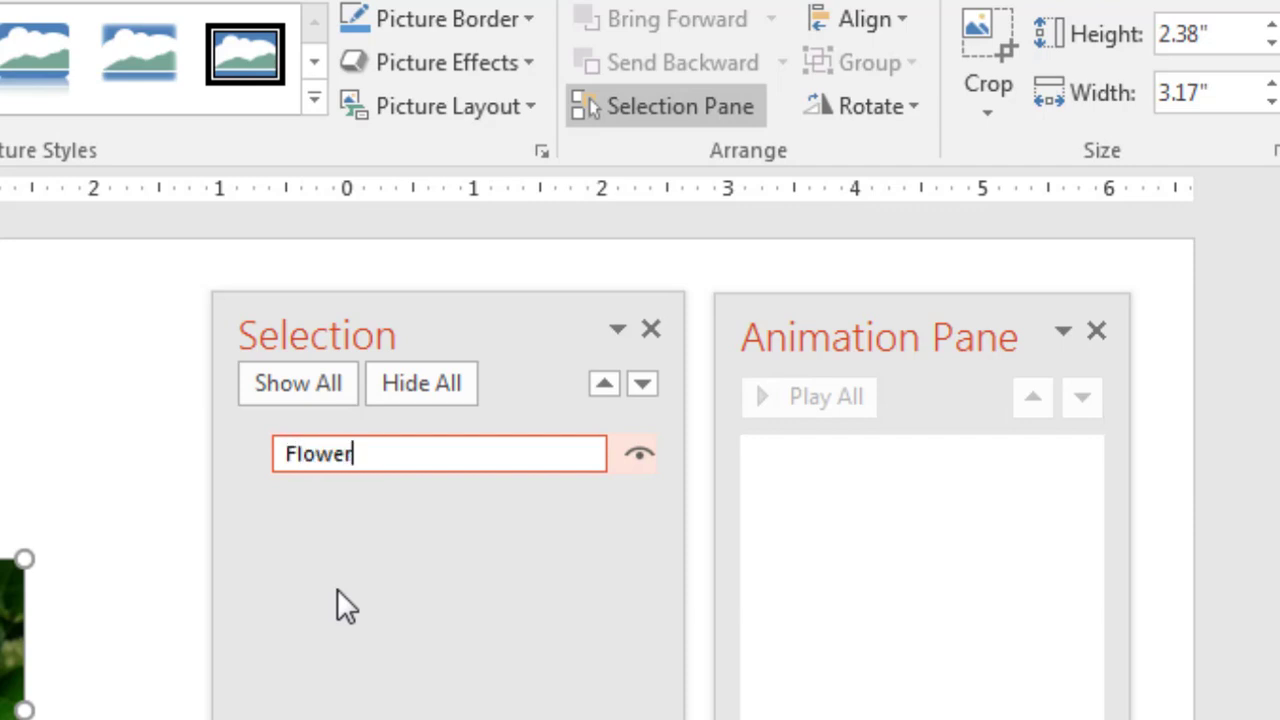
key(Return)
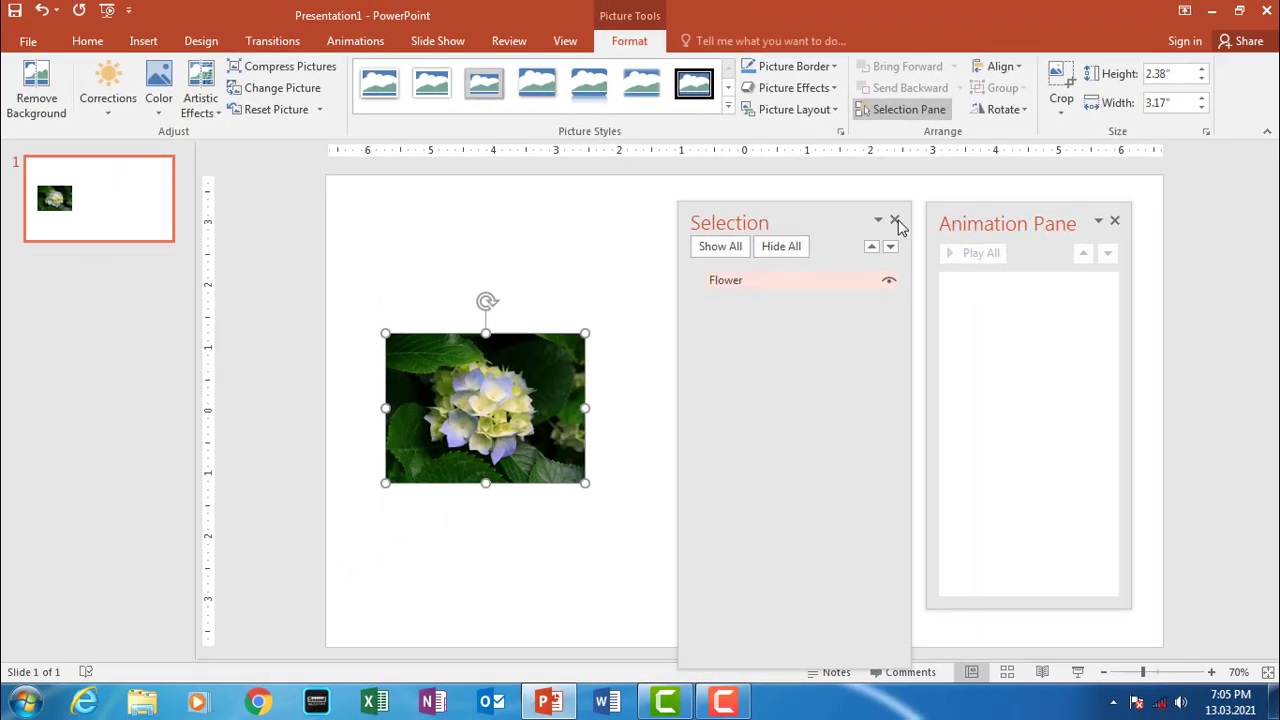
click(896, 221)
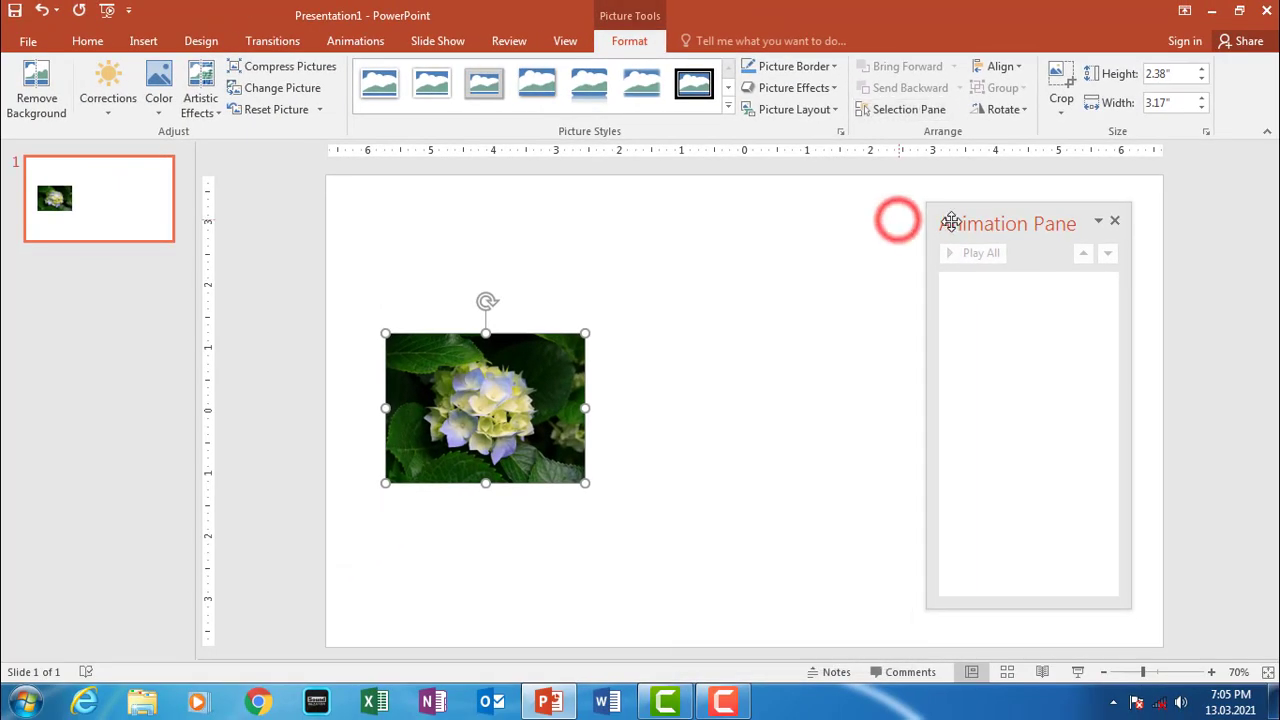
click(793, 300)
- Open More Entrance Effects for the Flower photo and preview Fade, Zoom and Center Revolve
click(480, 369)
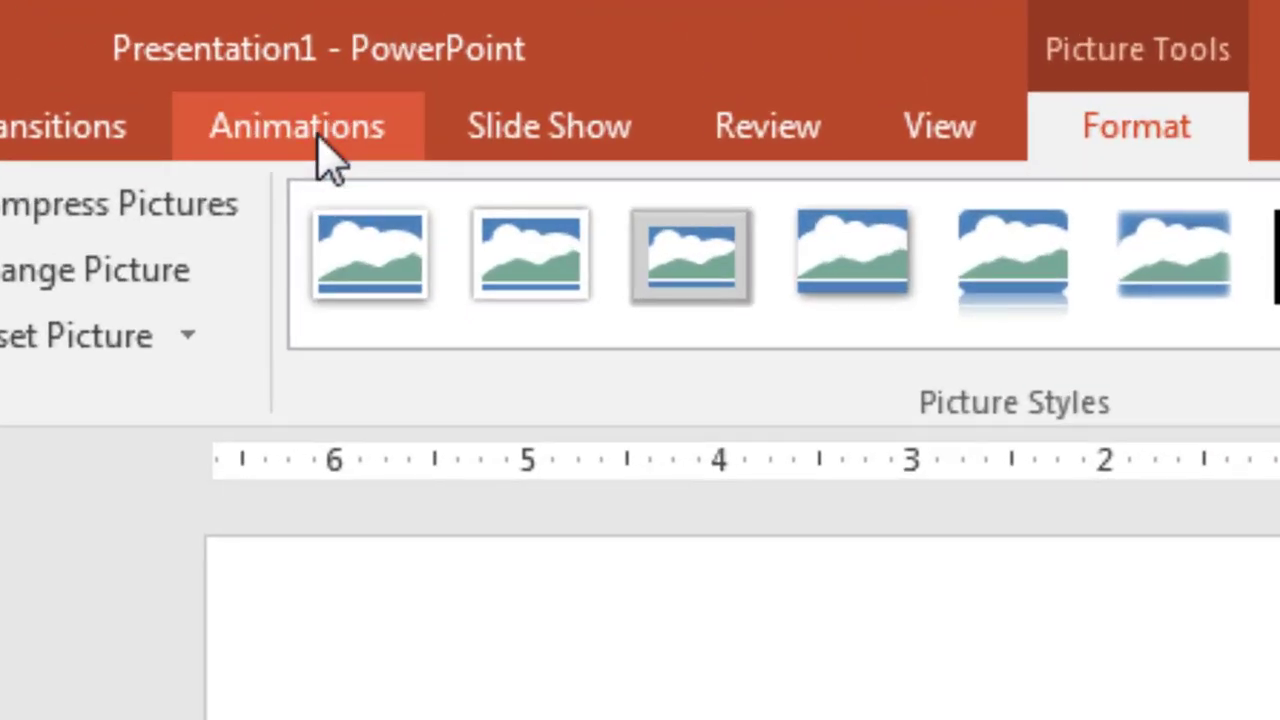
click(318, 135)
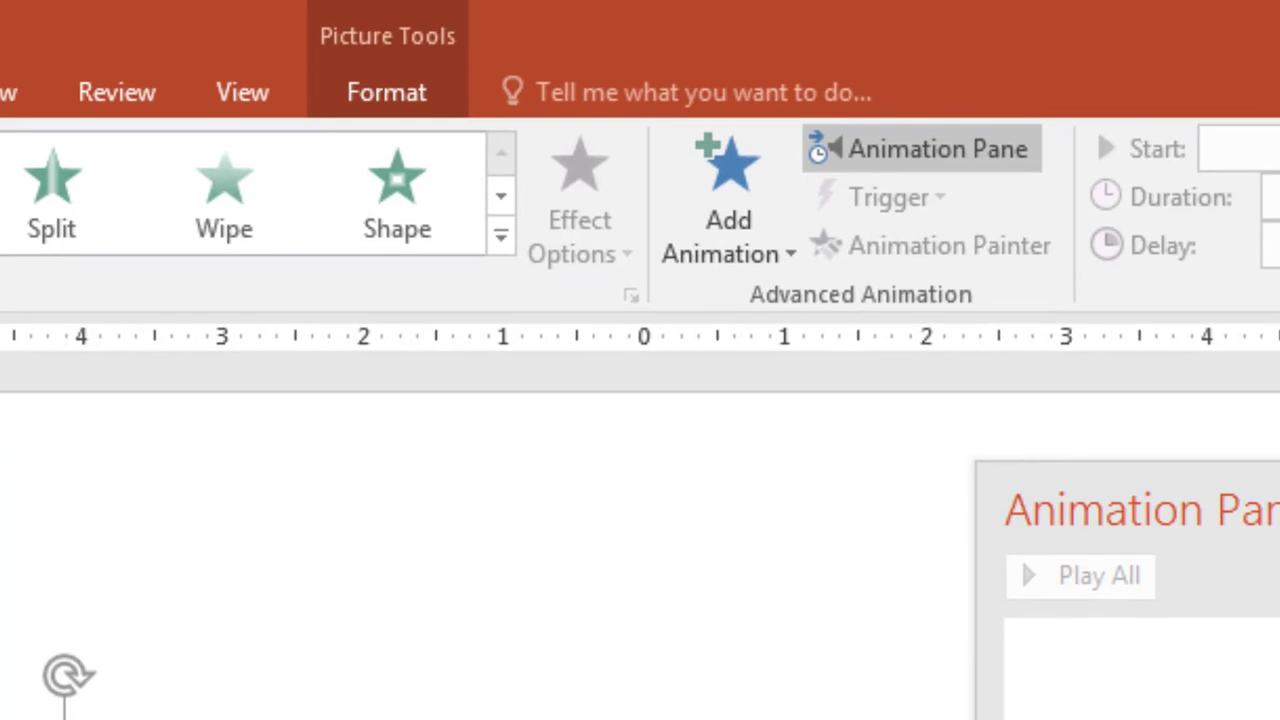
click(762, 245)
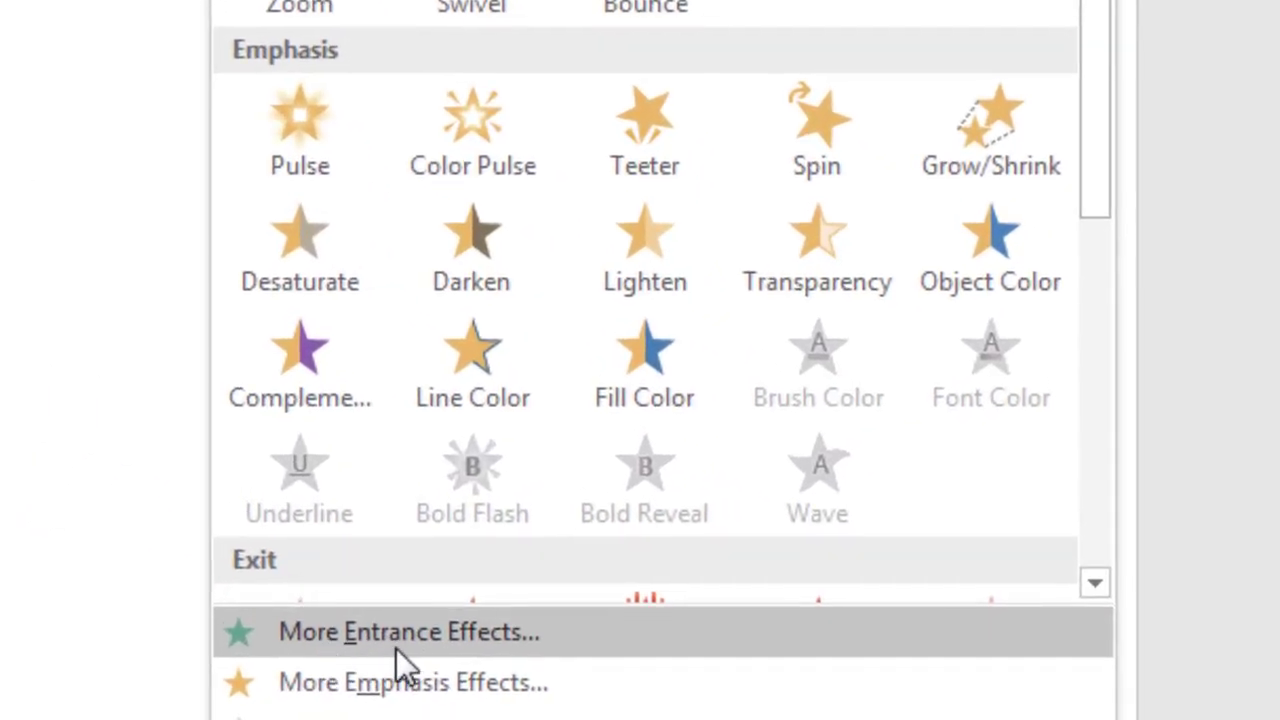
click(490, 632)
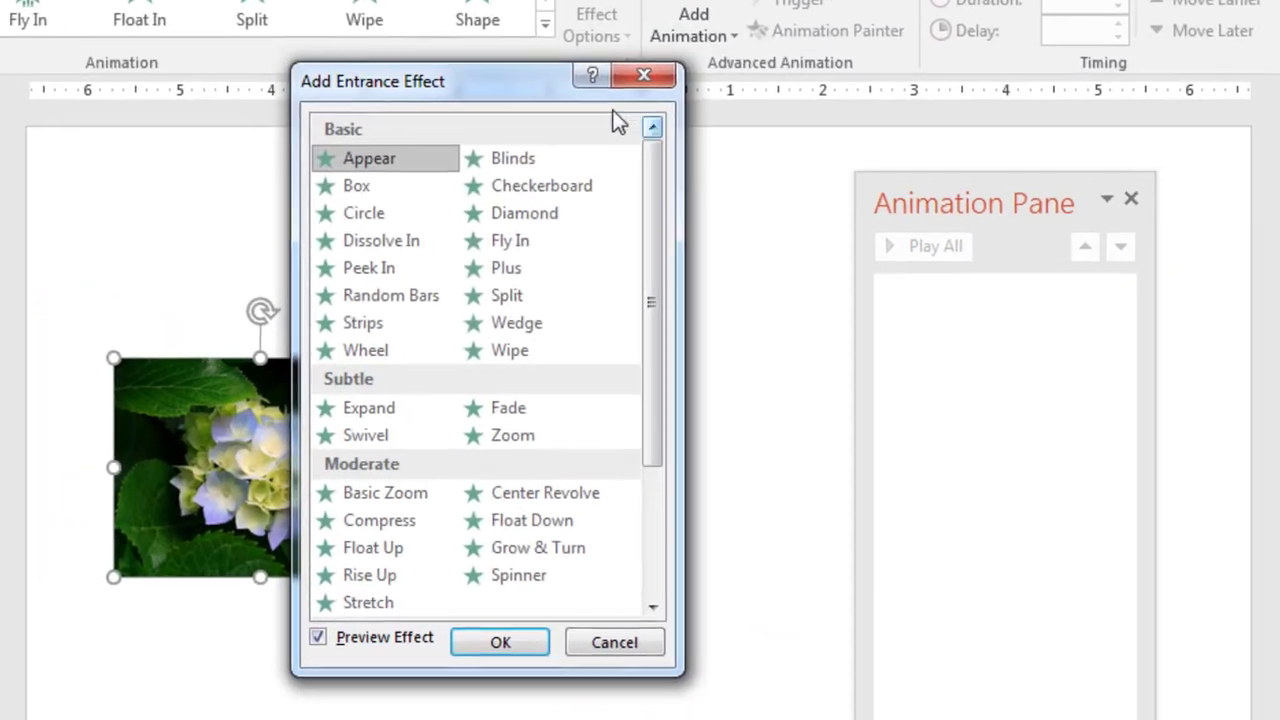
mouse_move(528, 104)
mouse_down()
mouse_move(655, 252)
mouse_move(694, 190)
mouse_up()
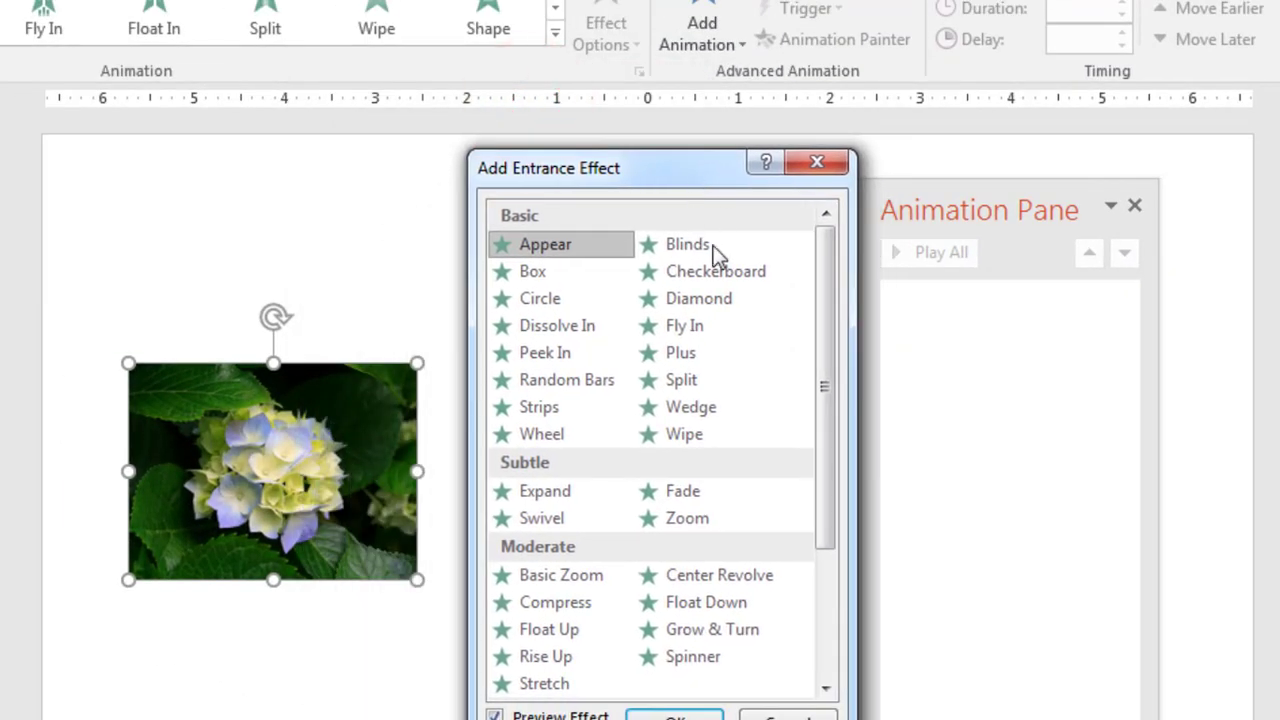
drag(823, 309, 821, 508)
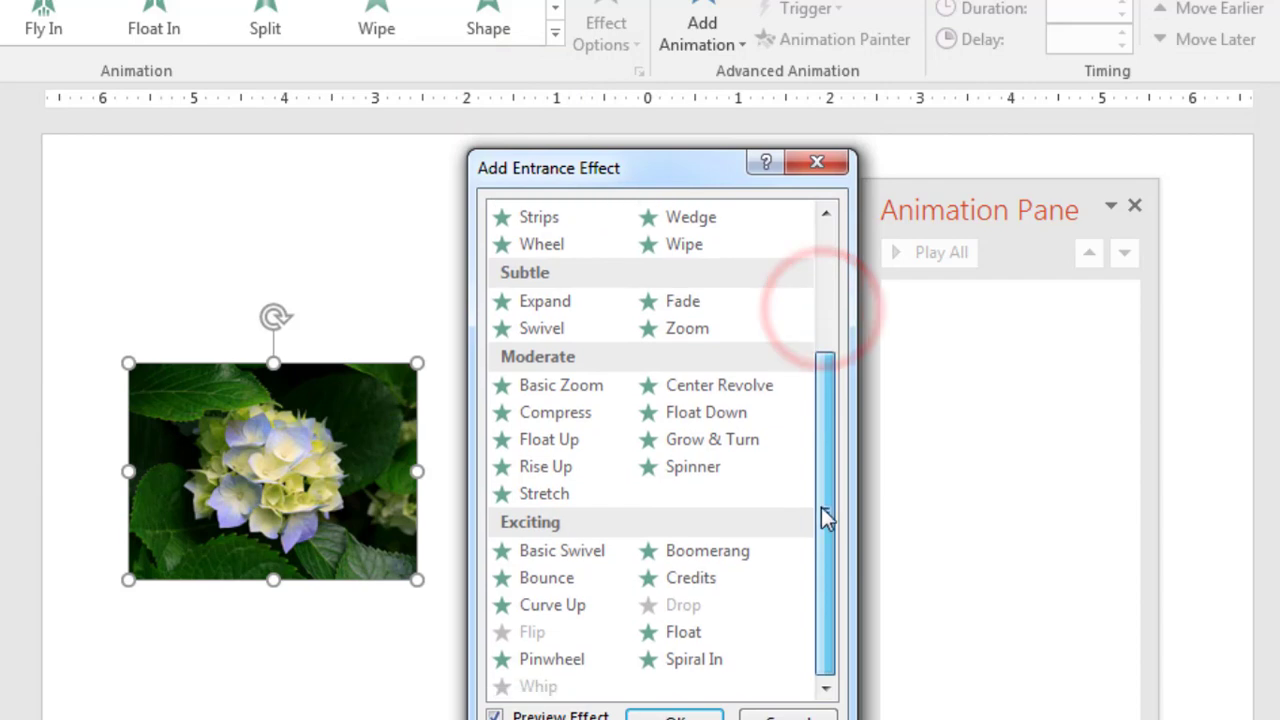
drag(818, 429, 814, 295)
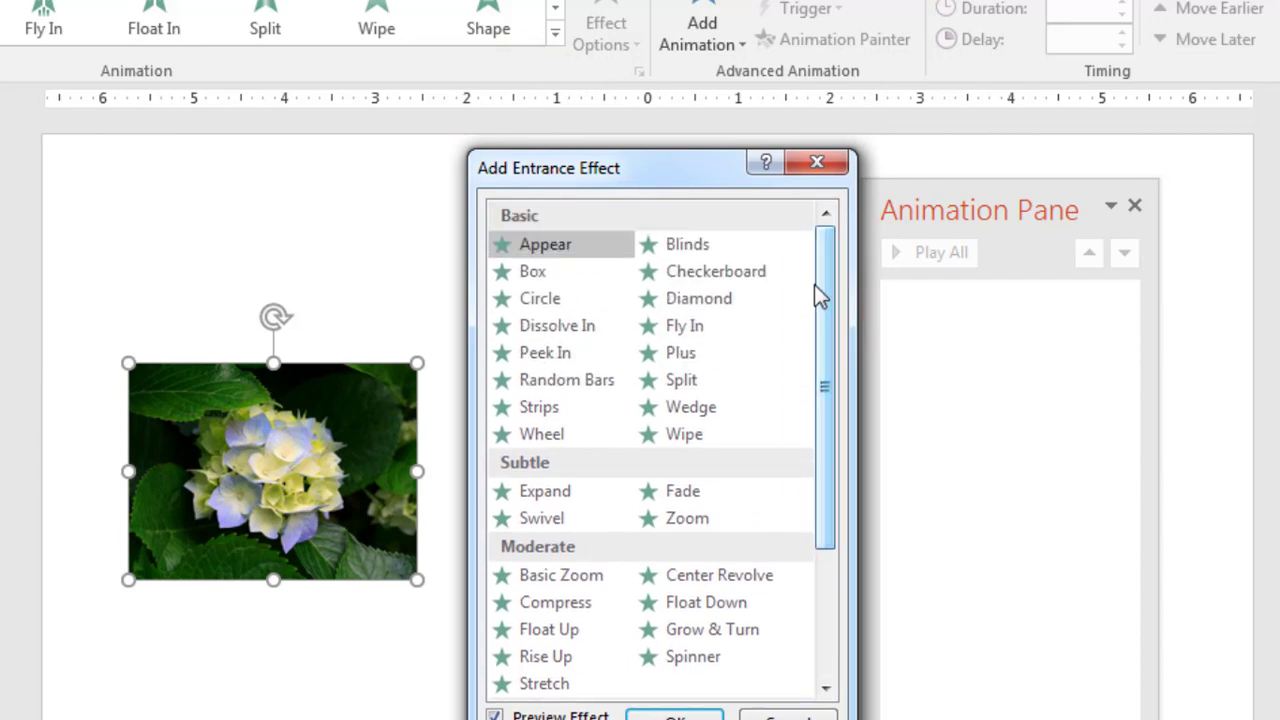
click(698, 494)
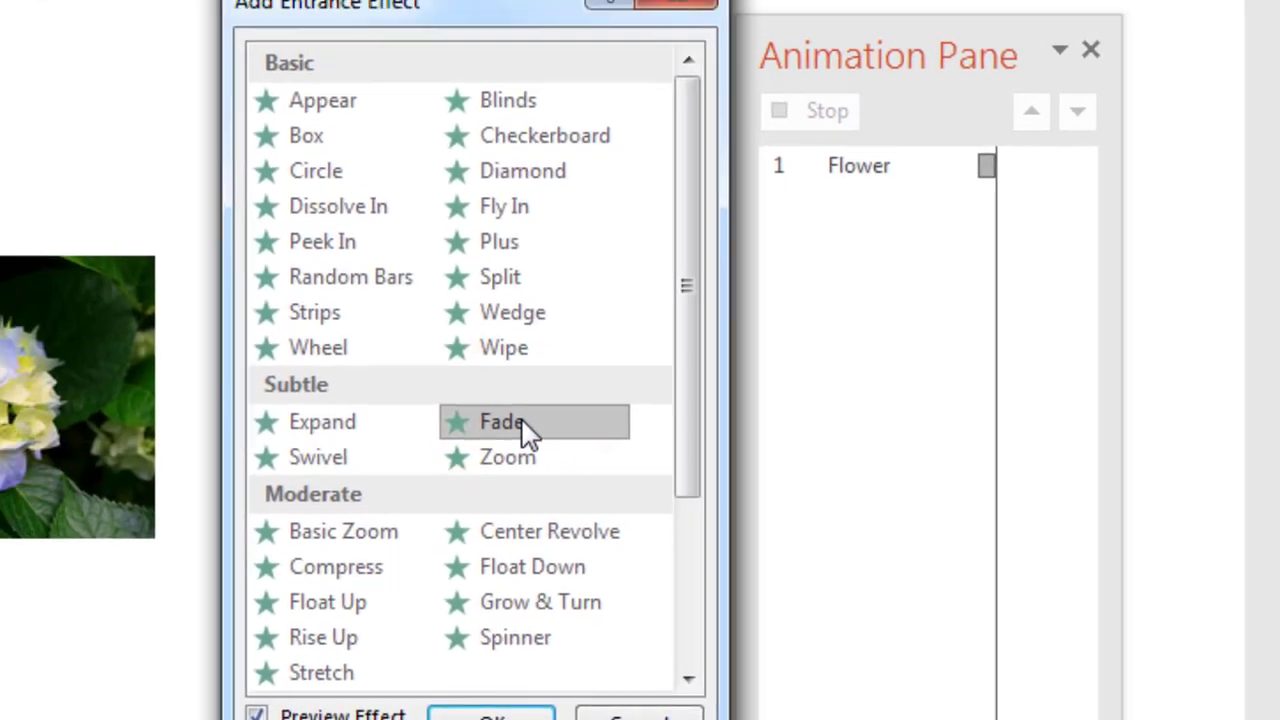
click(710, 526)
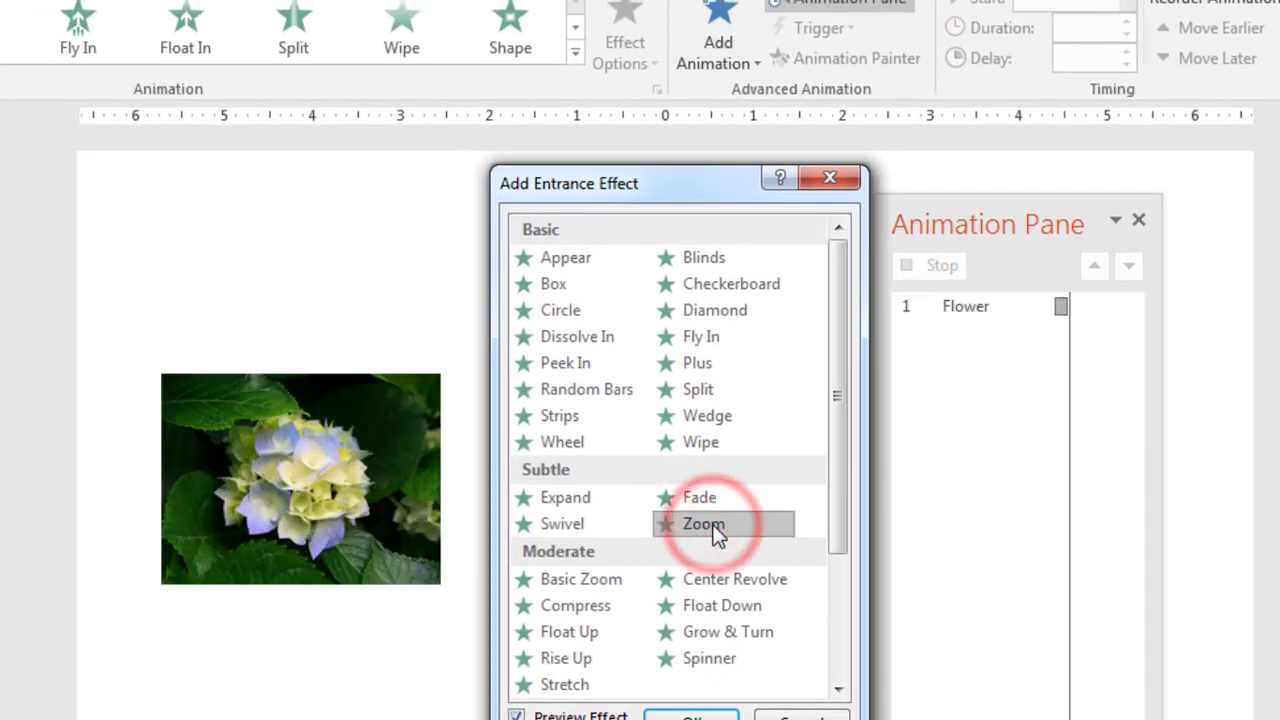
click(740, 582)
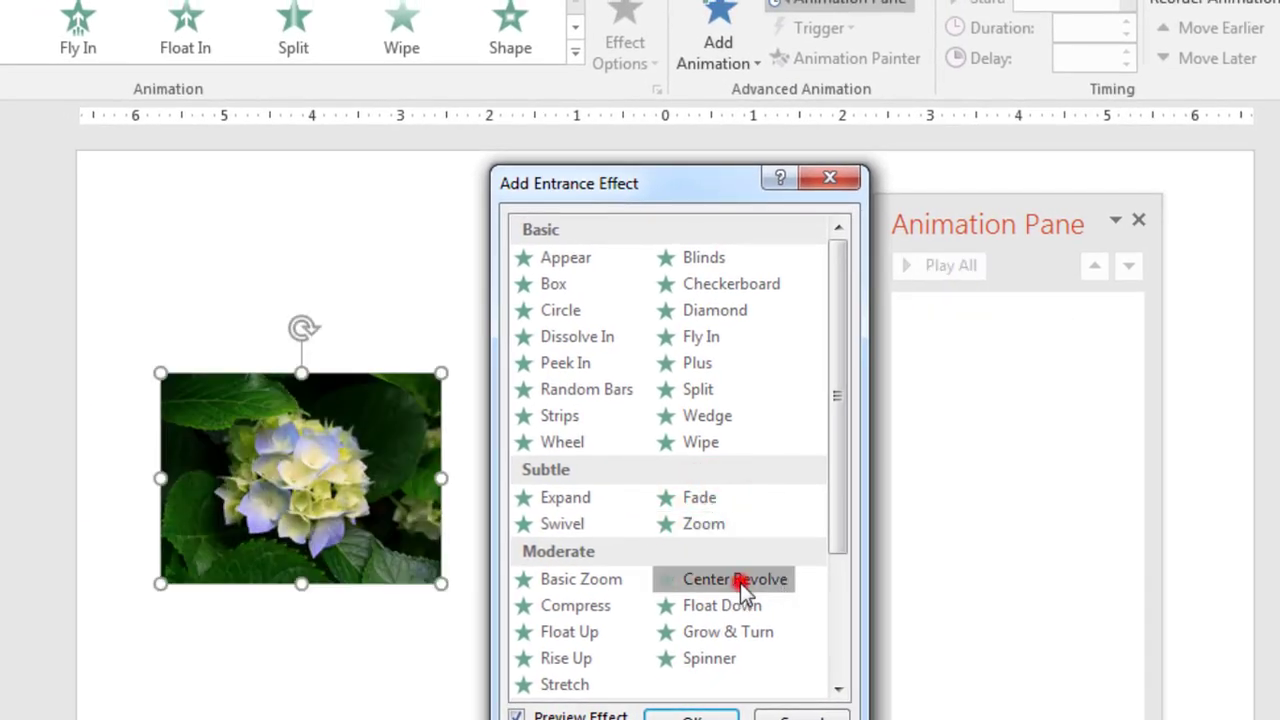
click(710, 524)
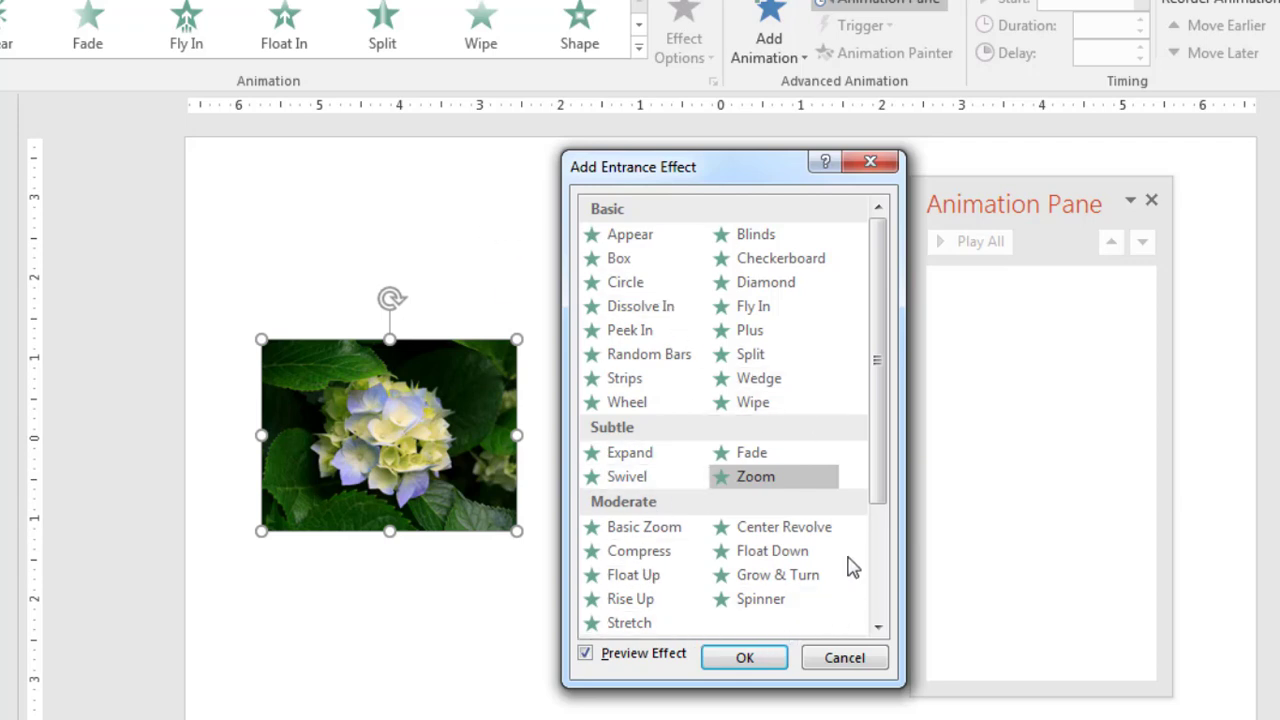
- Apply the Zoom entrance effect to the Flower photo, toggling live preview off and on first
drag(880, 467, 870, 558)
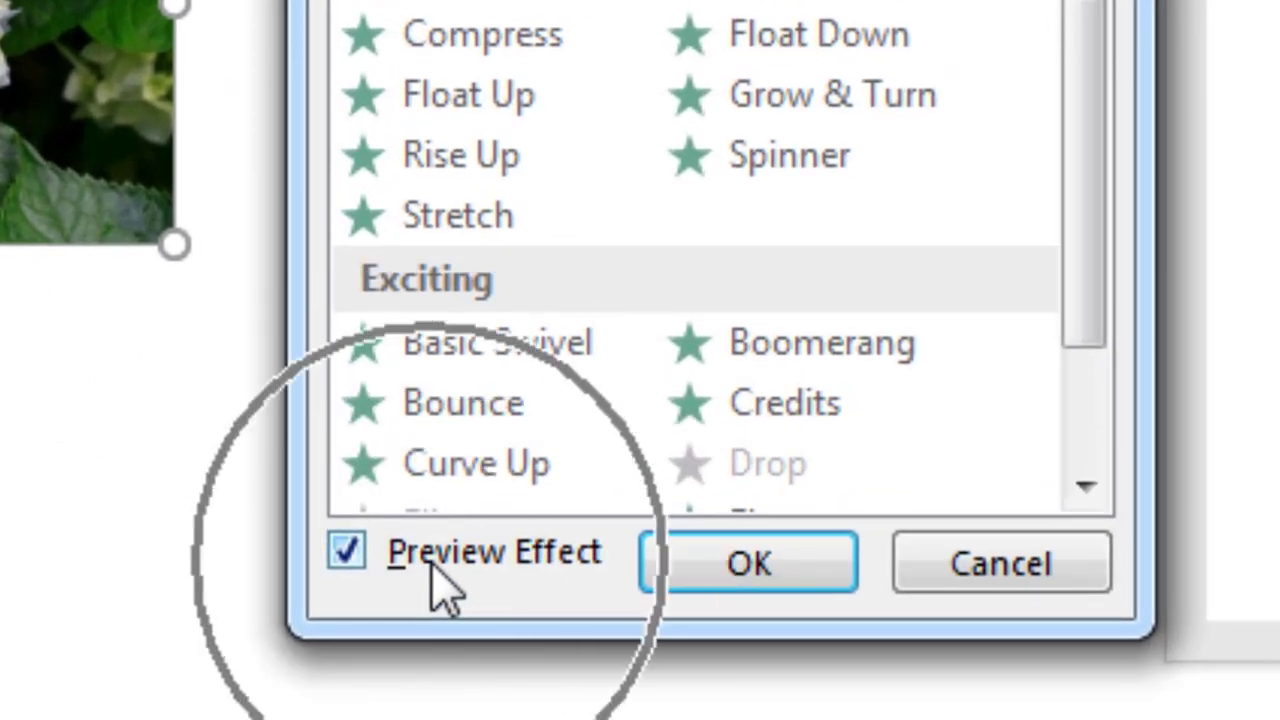
click(346, 556)
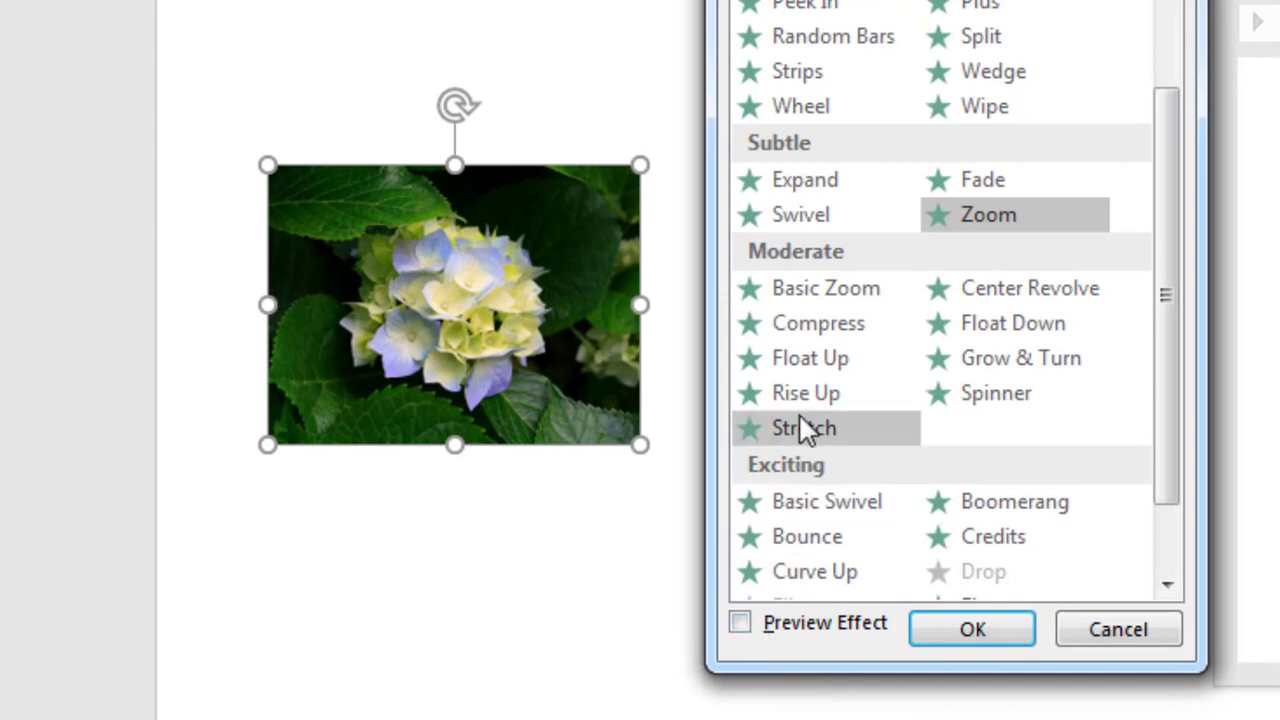
click(797, 392)
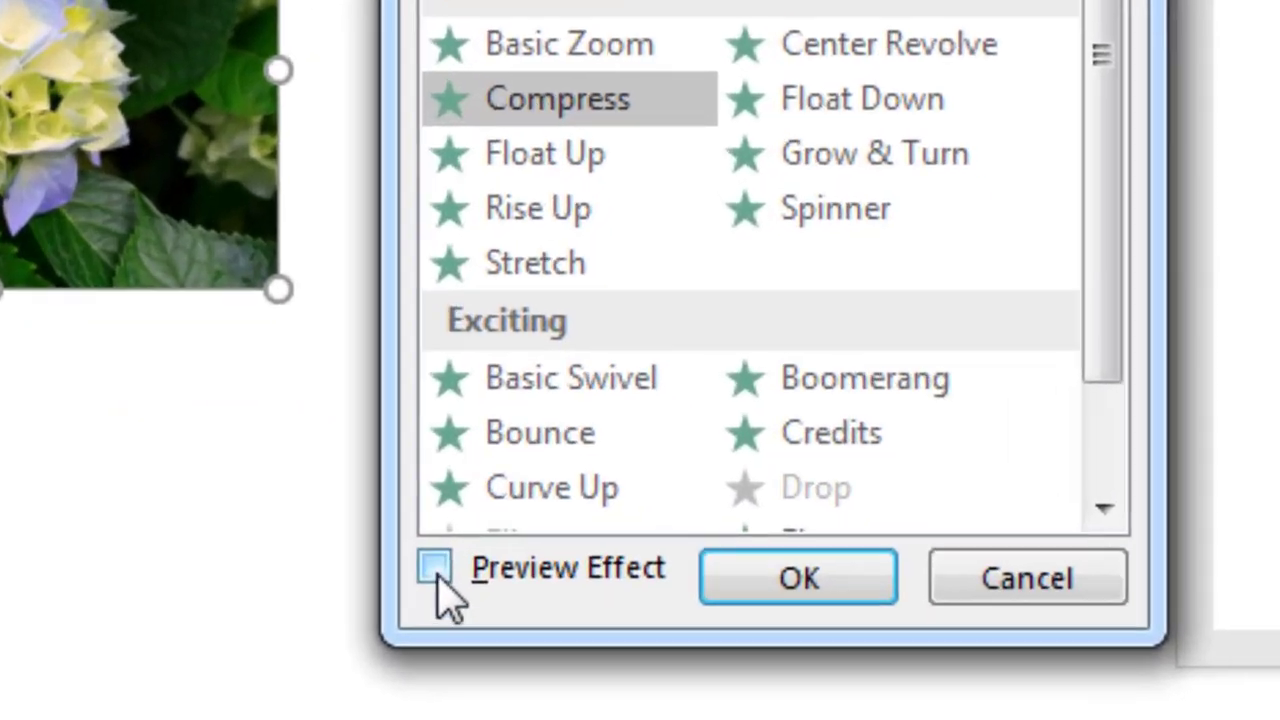
click(739, 622)
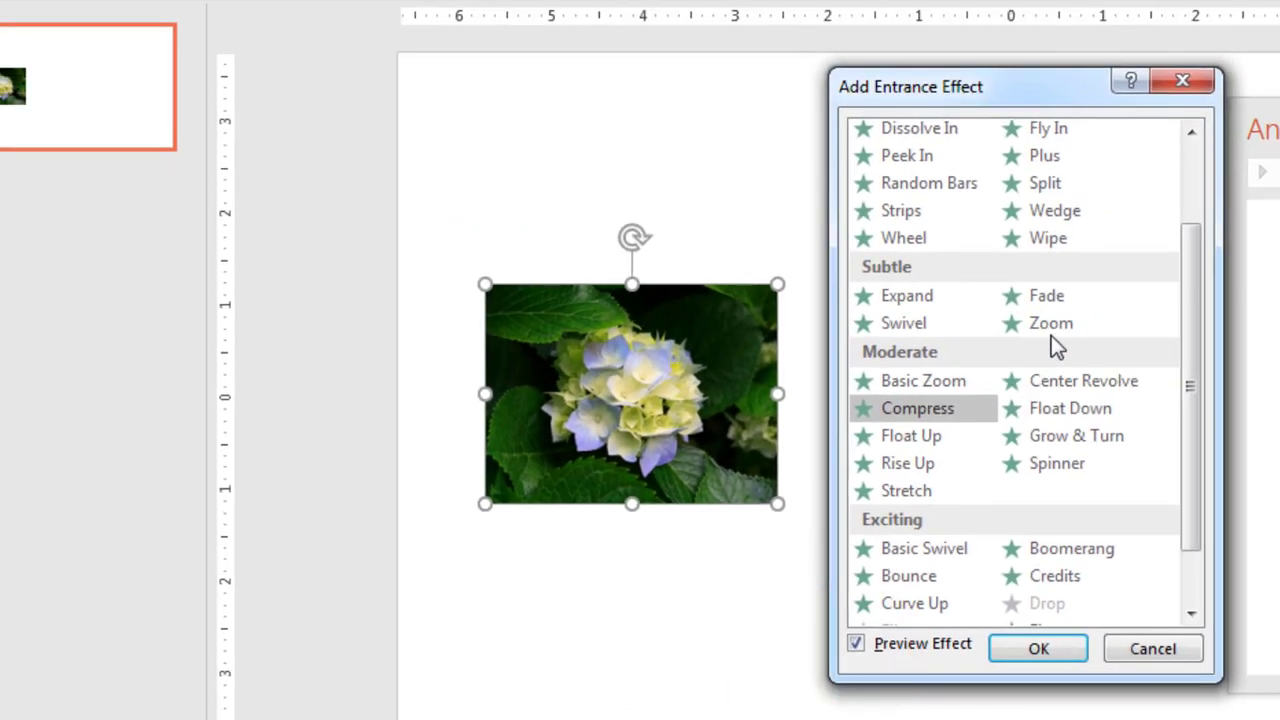
click(1052, 325)
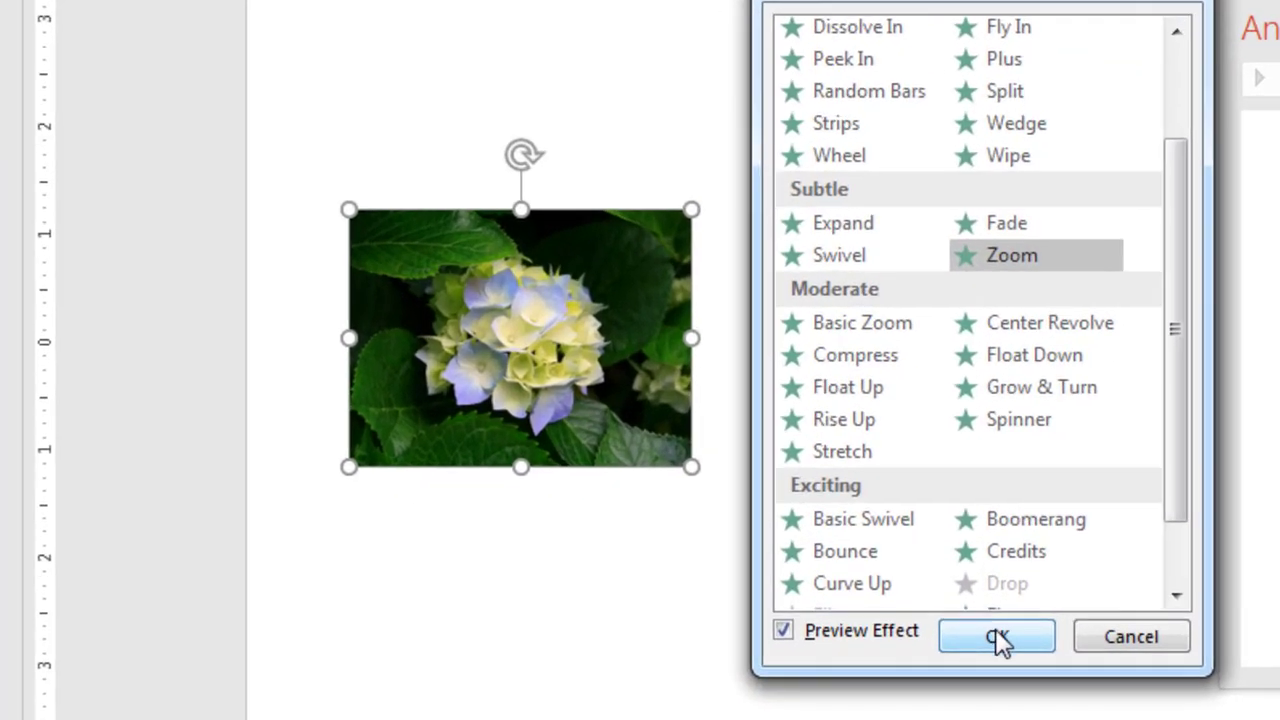
click(1005, 645)
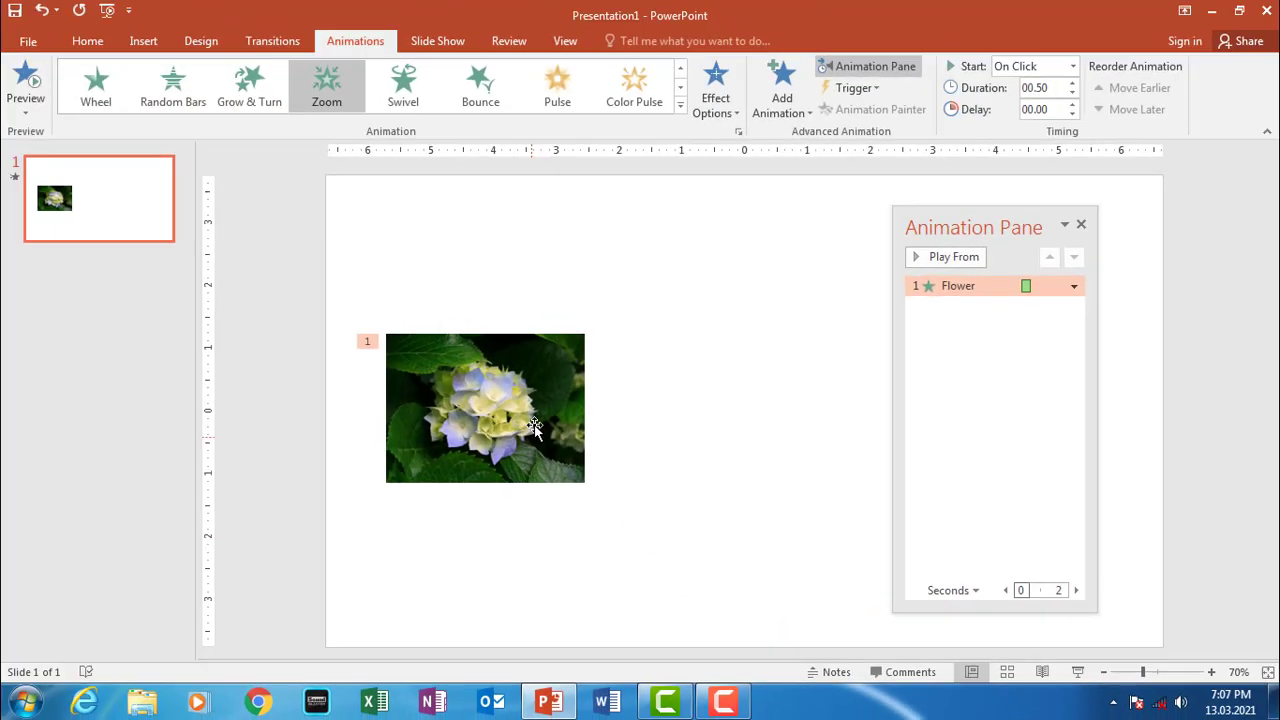
click(572, 396)
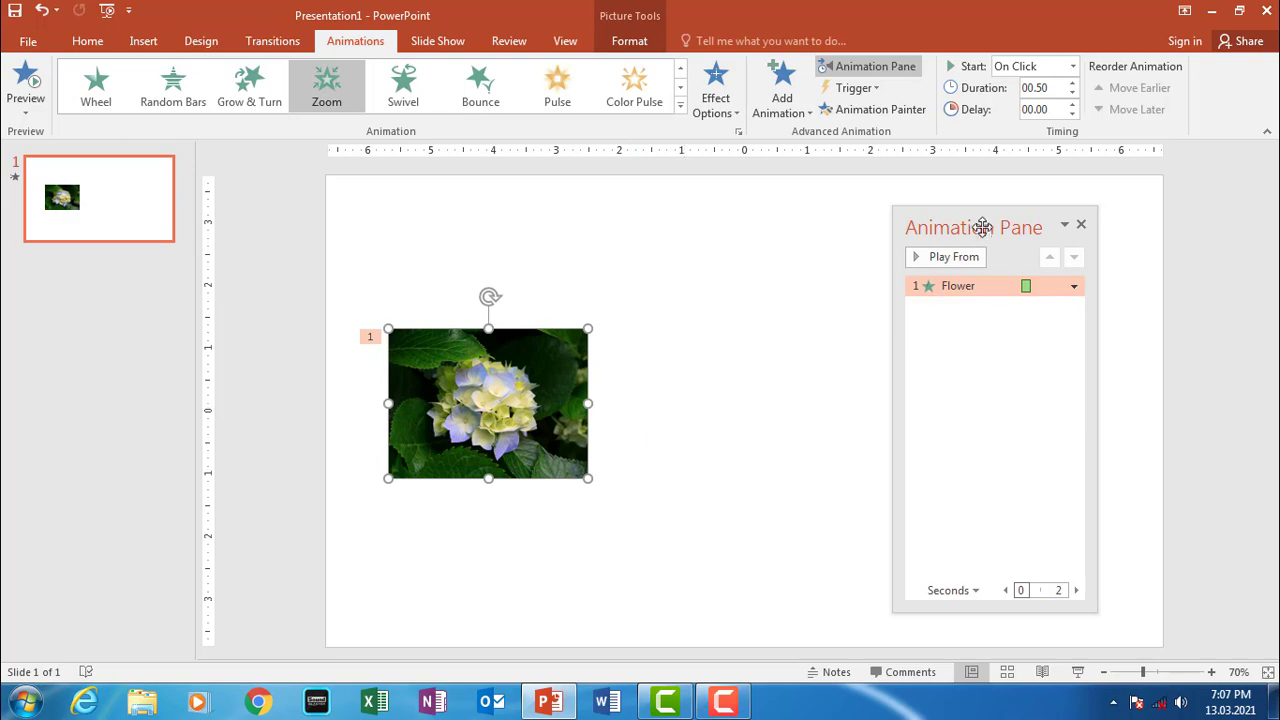
- Move the floating Animation Pane beside the flower picture and widen it
drag(980, 225, 754, 221)
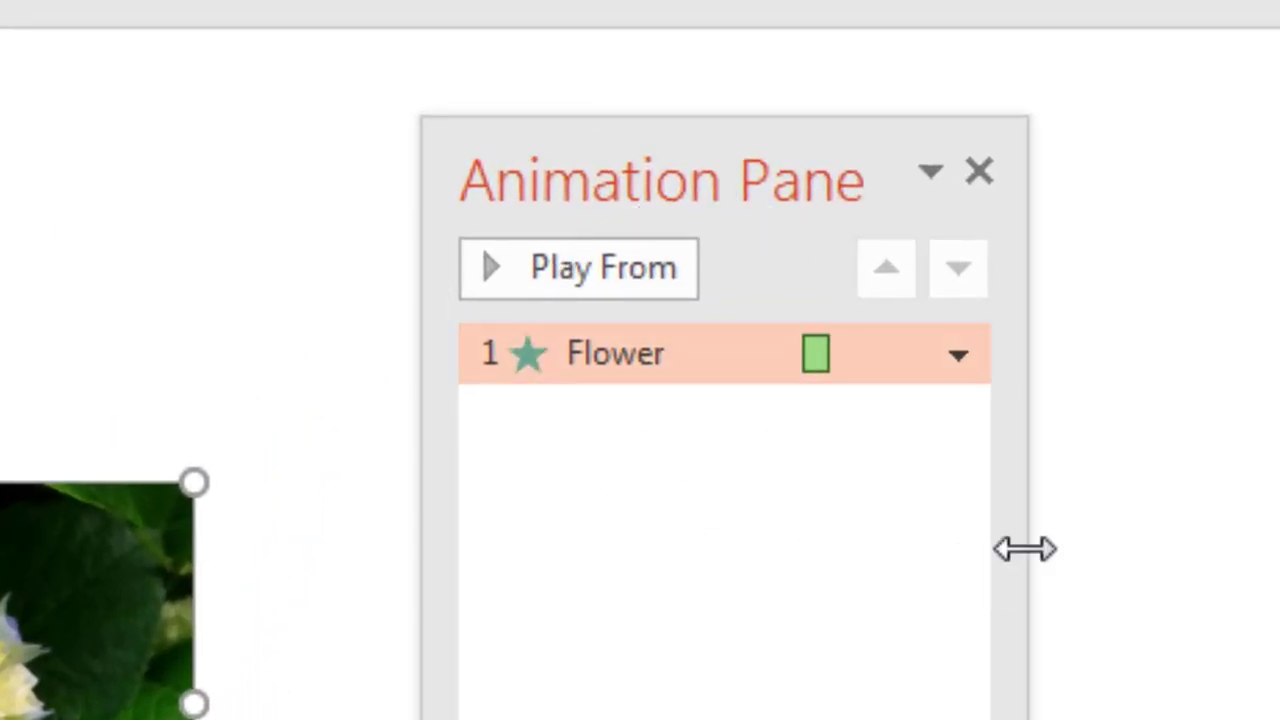
drag(1023, 549, 1257, 549)
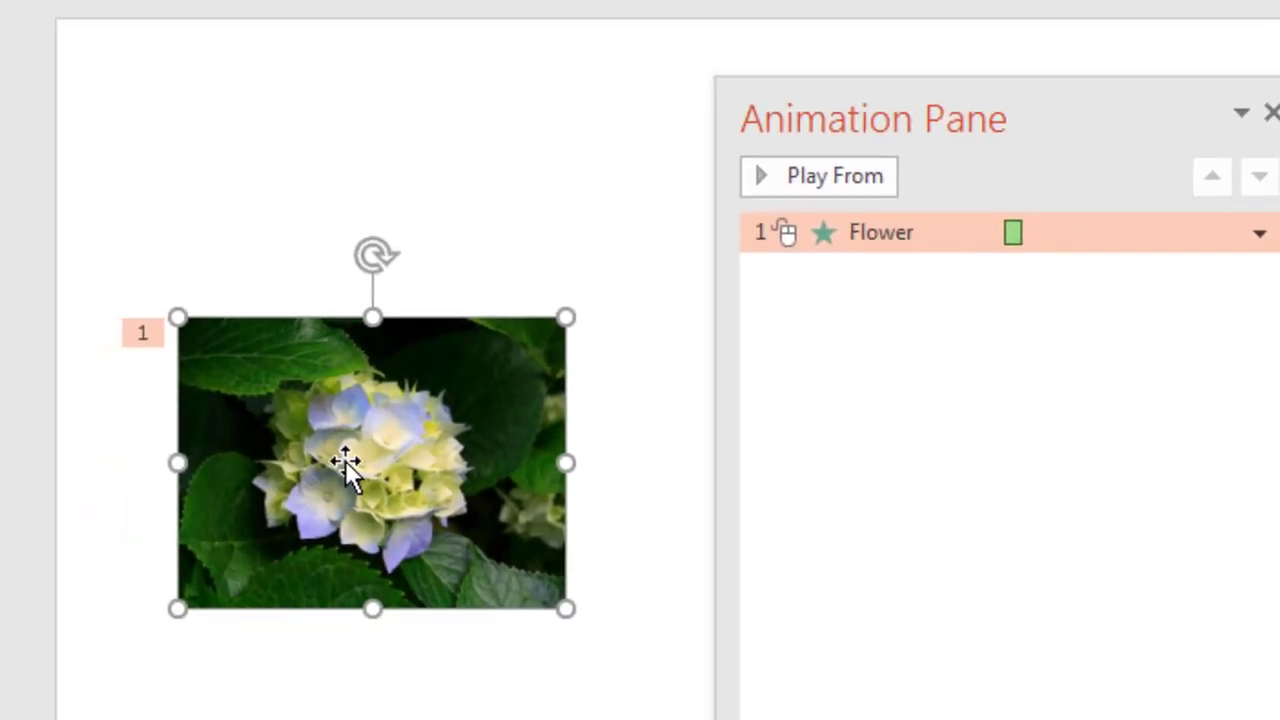
mouse_move(948, 120)
mouse_down()
mouse_move(1236, 150)
mouse_move(1213, 130)
mouse_up()
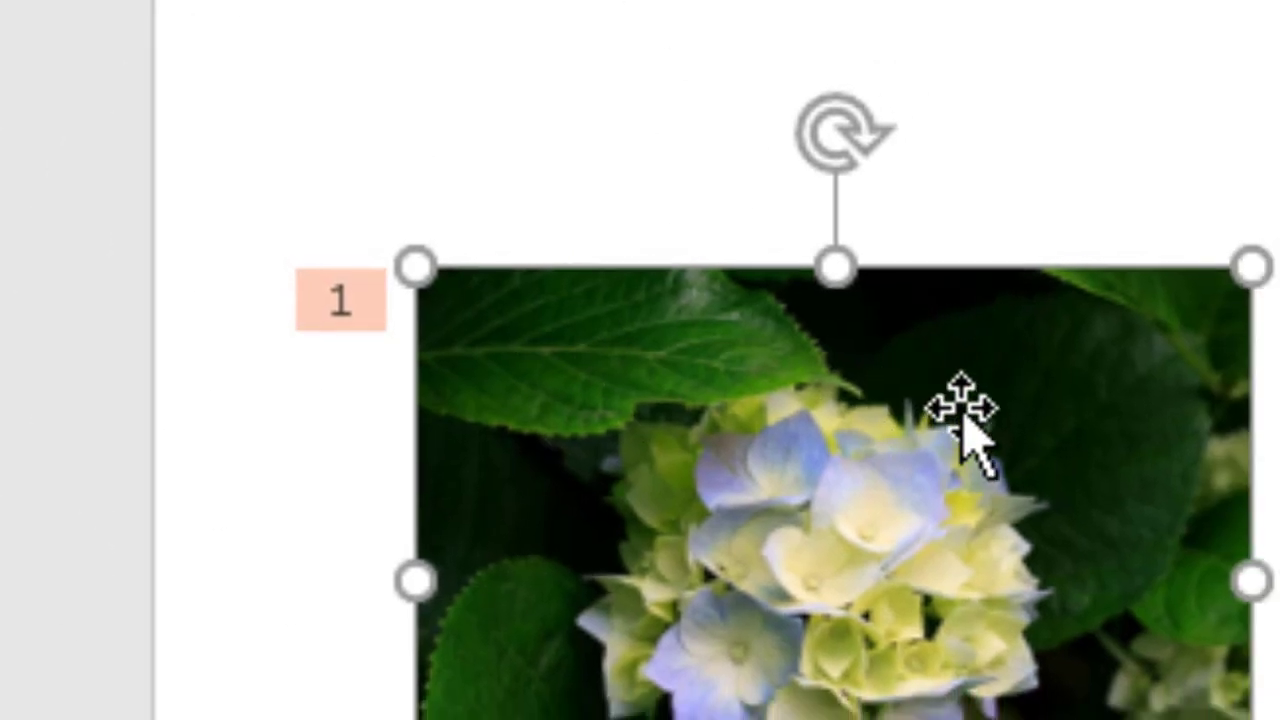
click(518, 362)
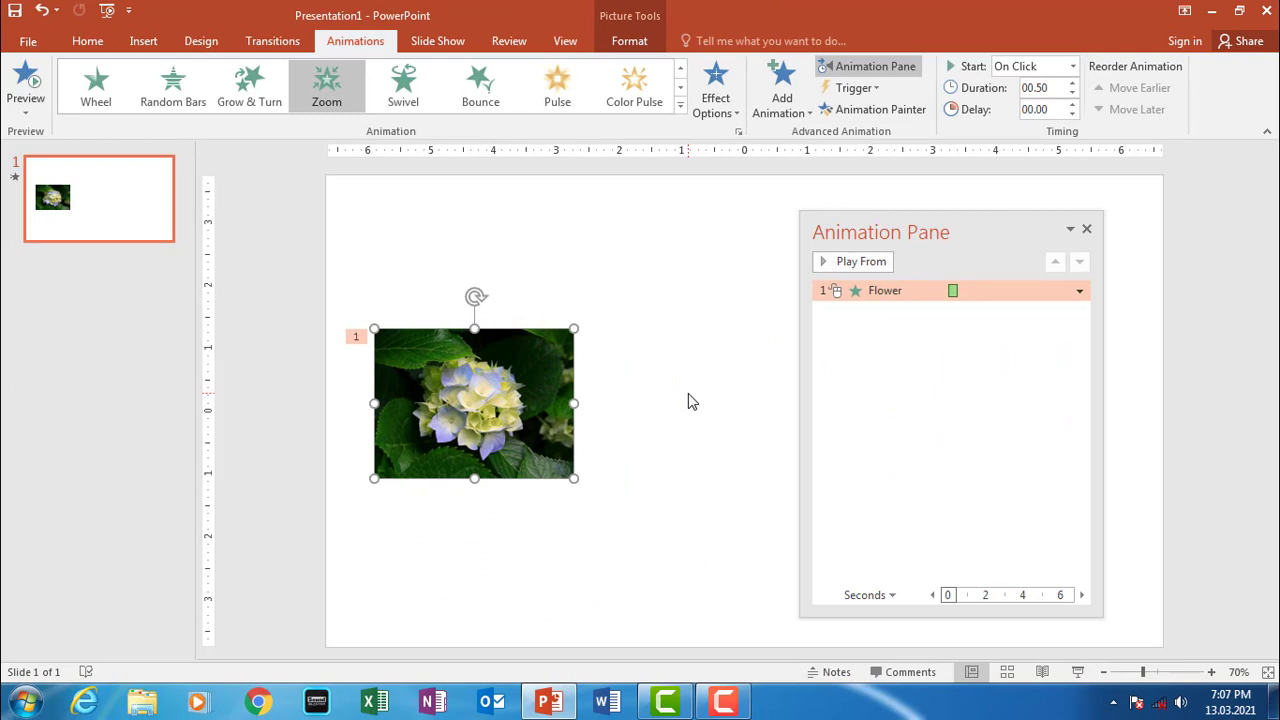
key(F5)
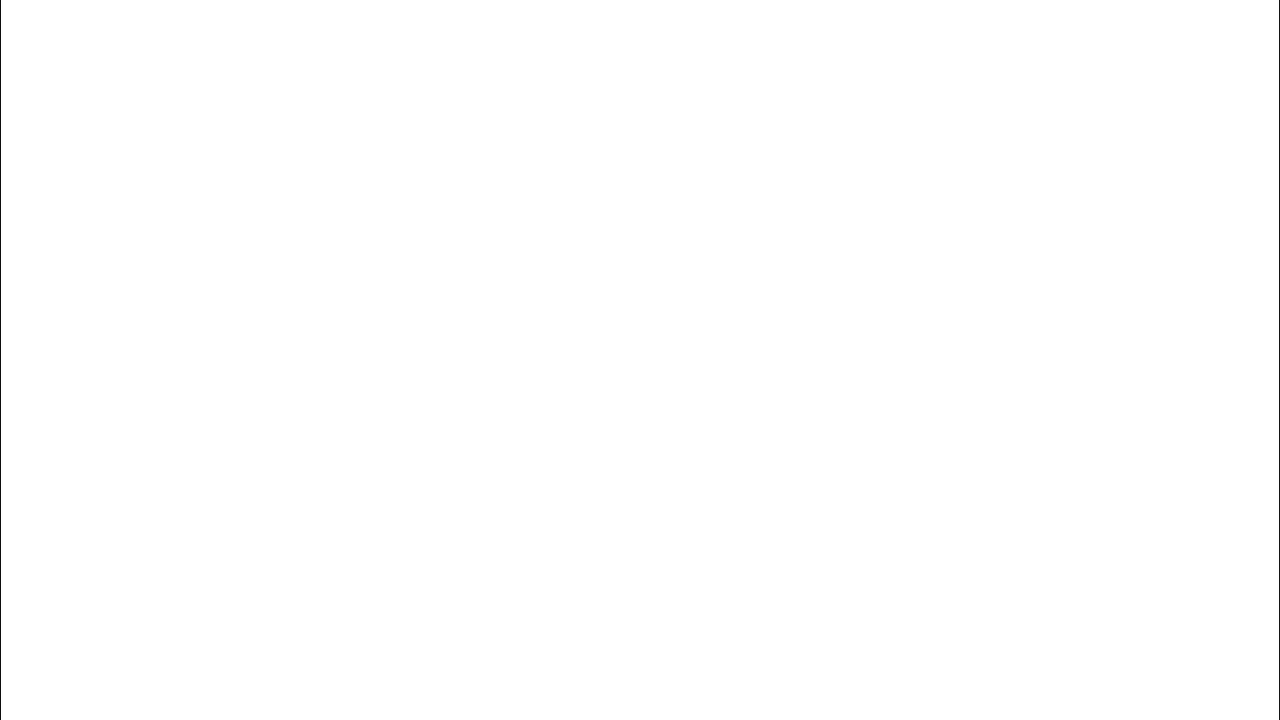
click(489, 429)
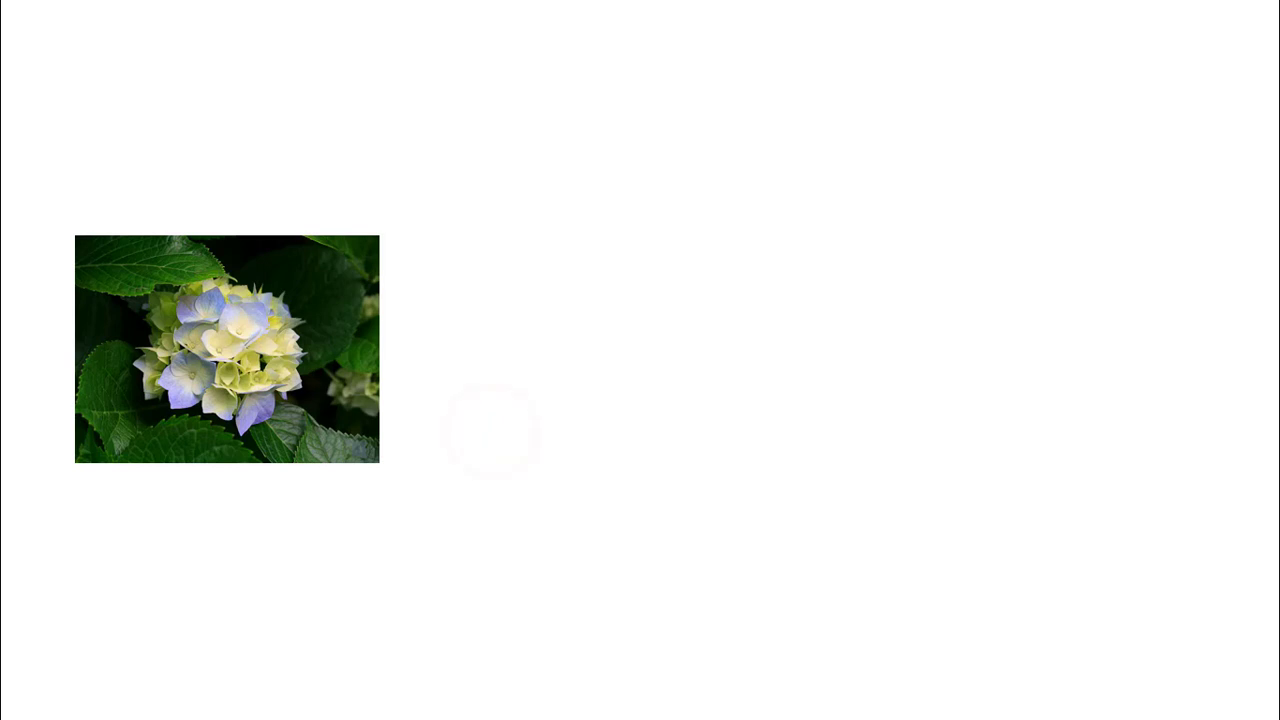
key(Escape)
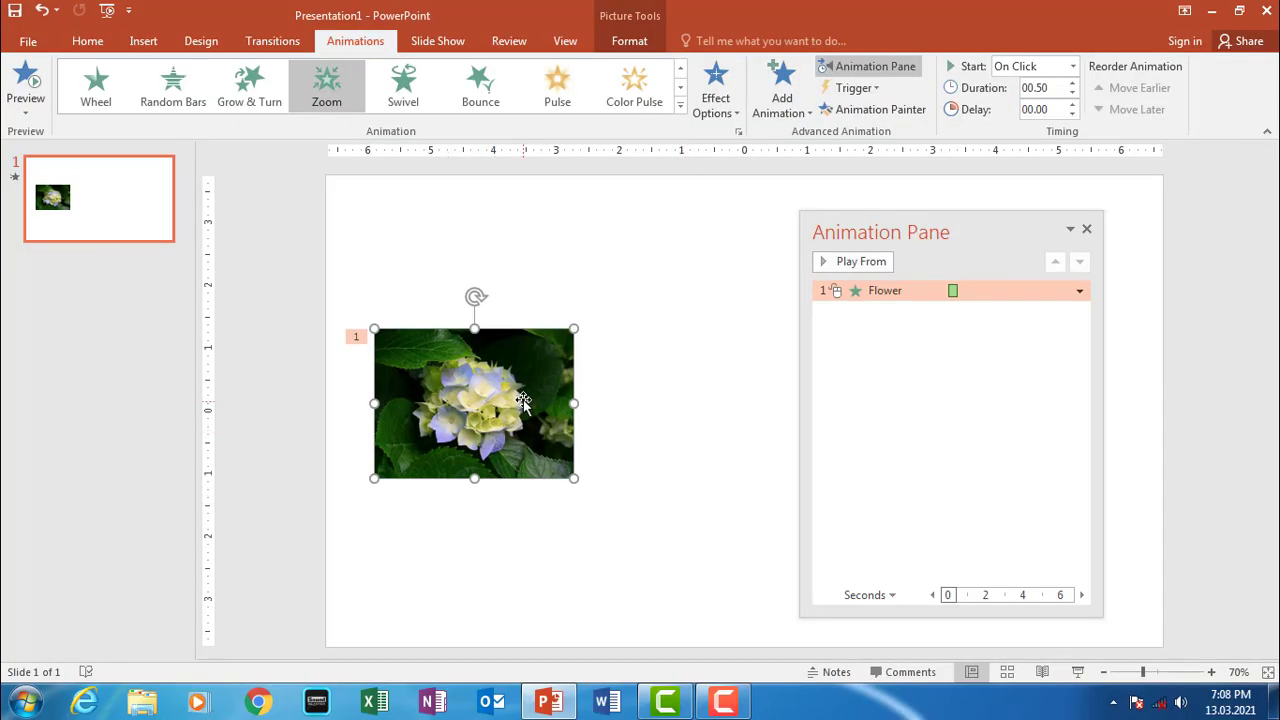
click(530, 400)
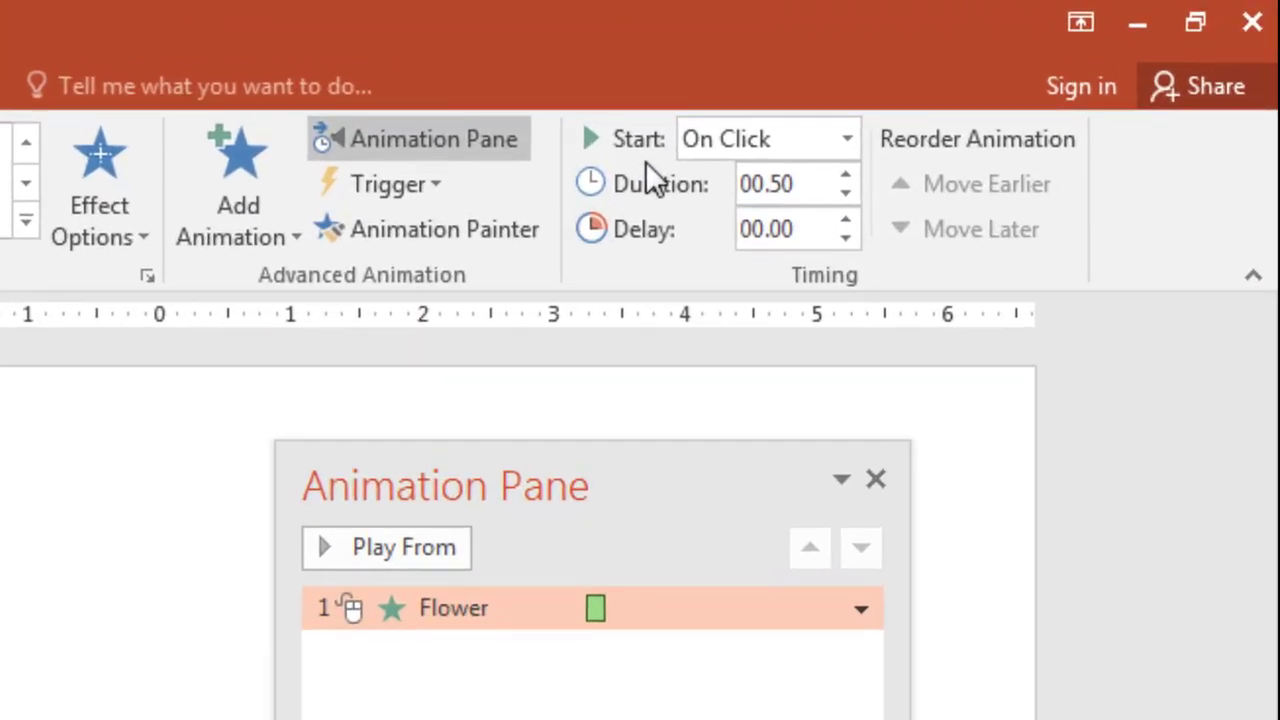
- Set the Flower animation to start After Previous and test it with an F5 slide show
click(623, 147)
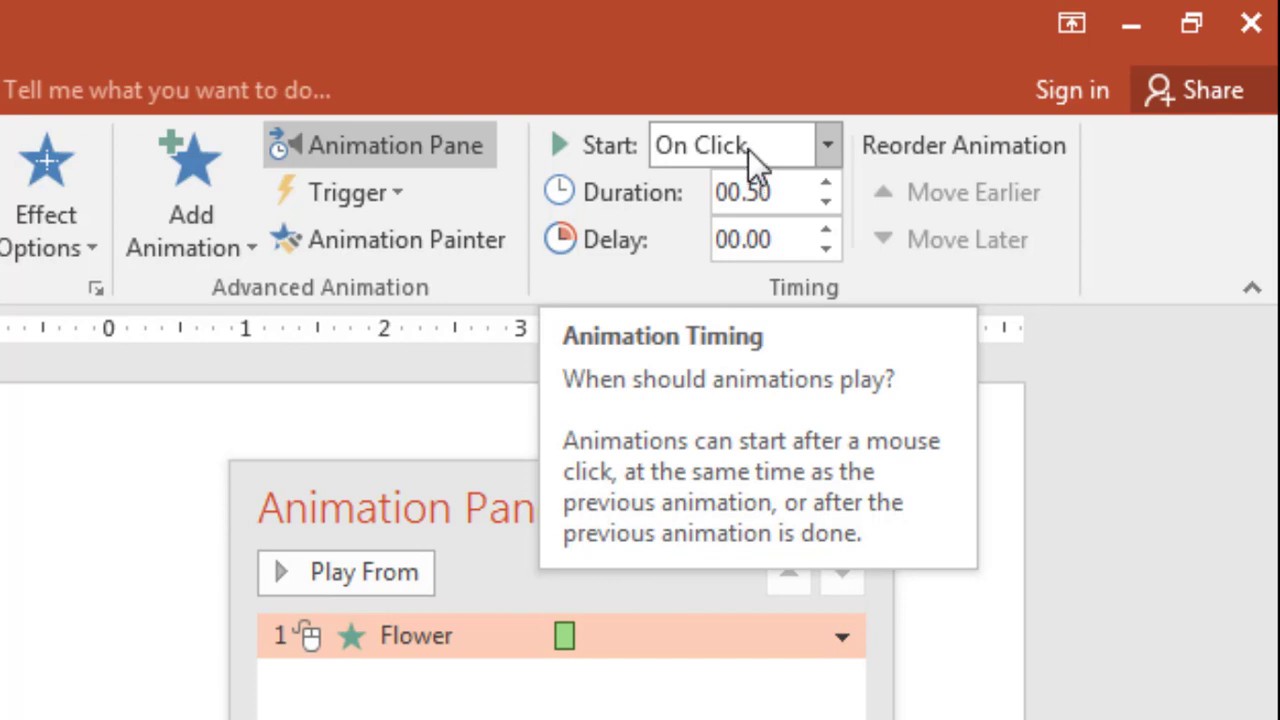
click(830, 148)
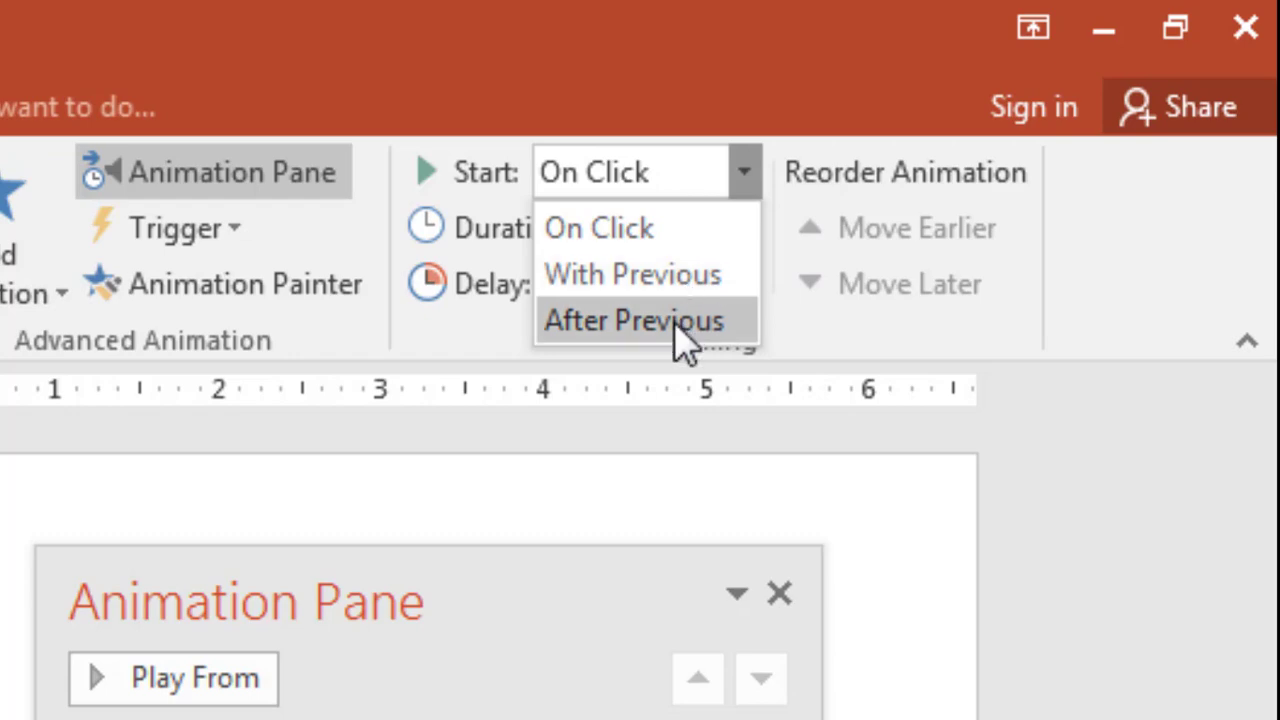
click(610, 280)
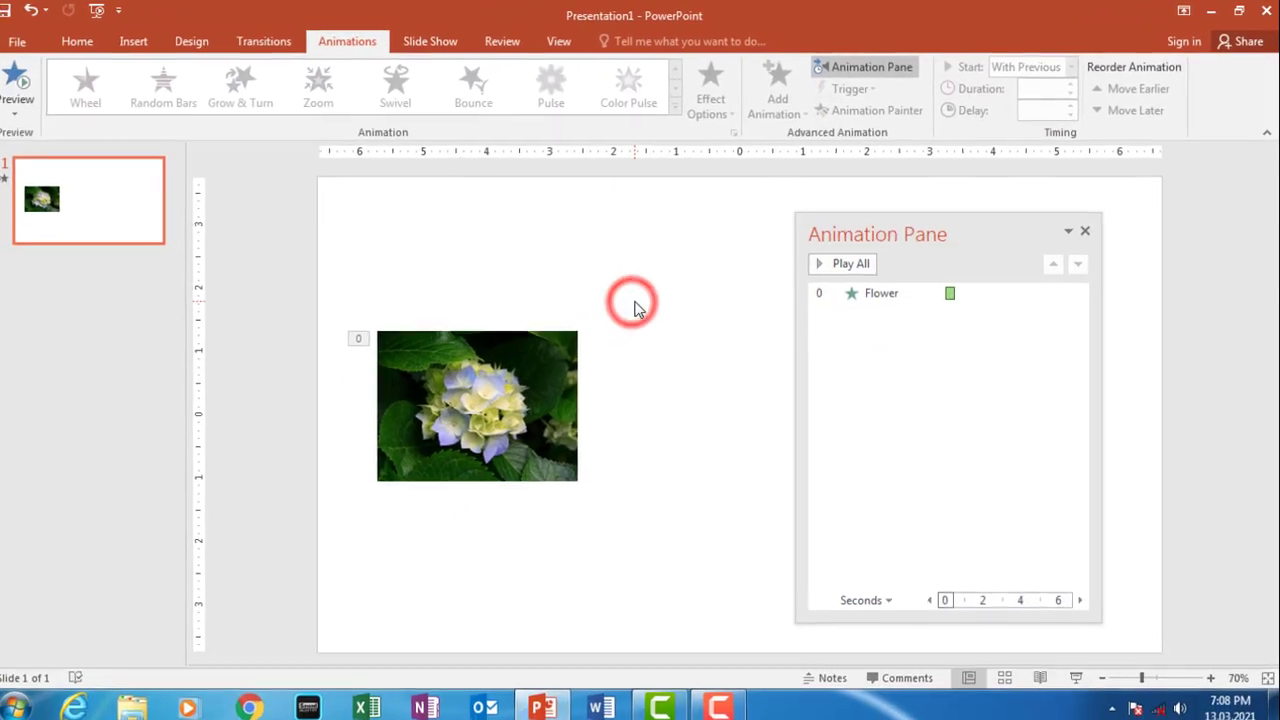
key(F5)
key(Escape)
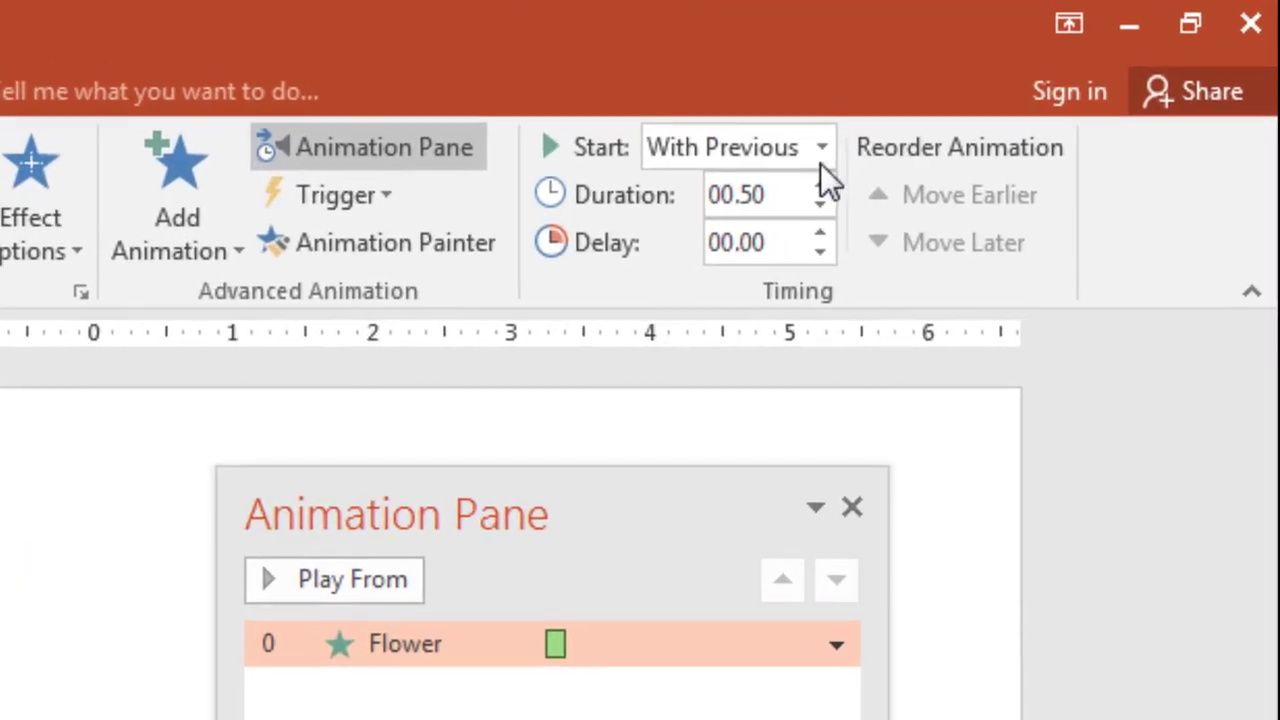
click(818, 155)
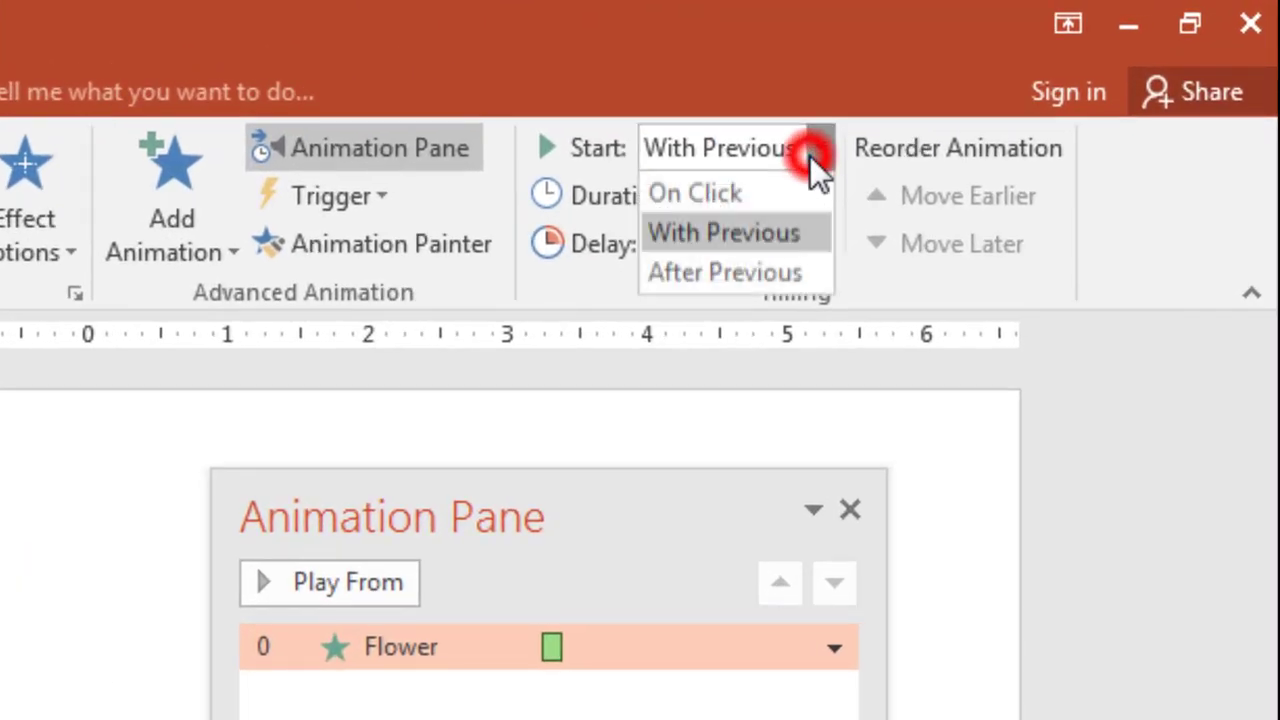
click(680, 275)
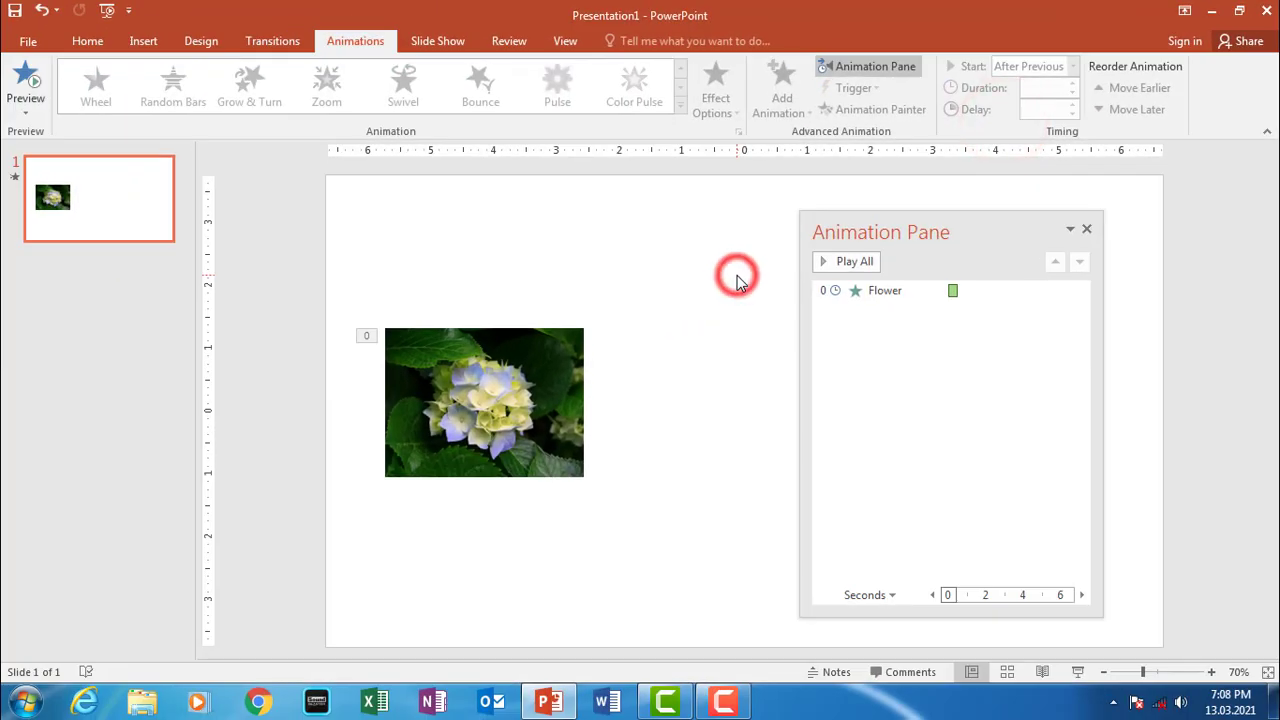
key(F5)
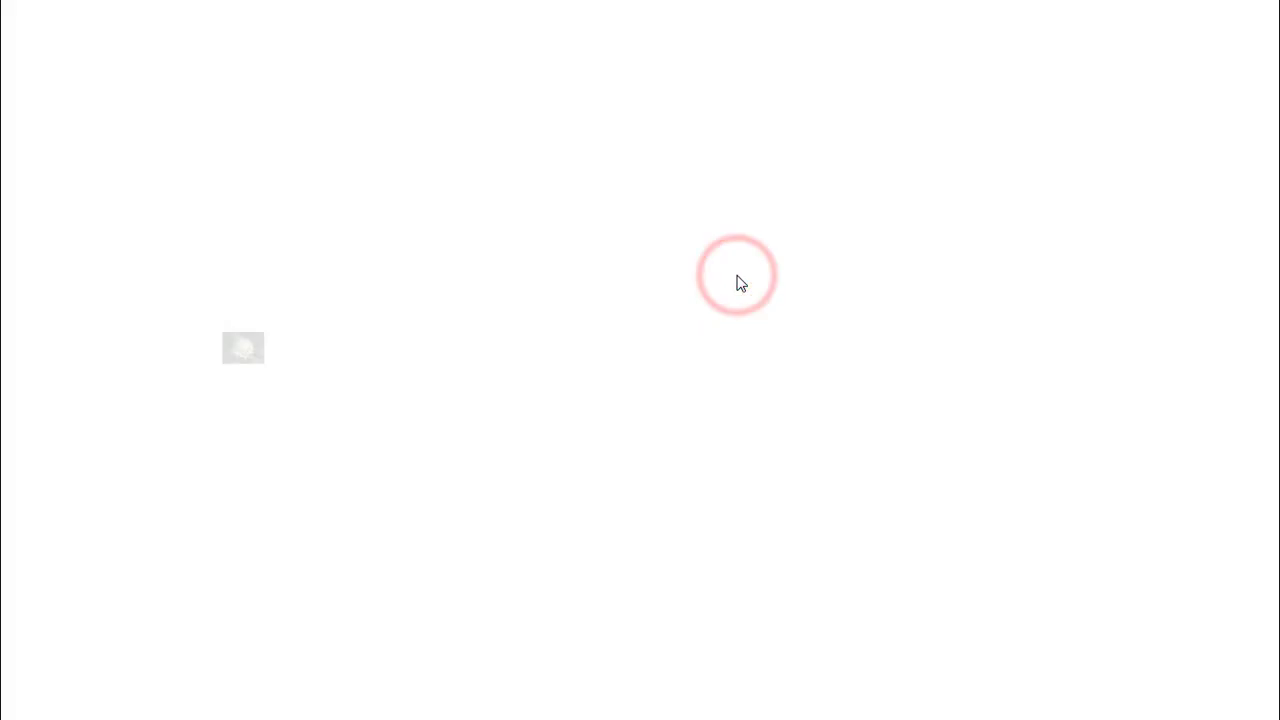
key(Escape)
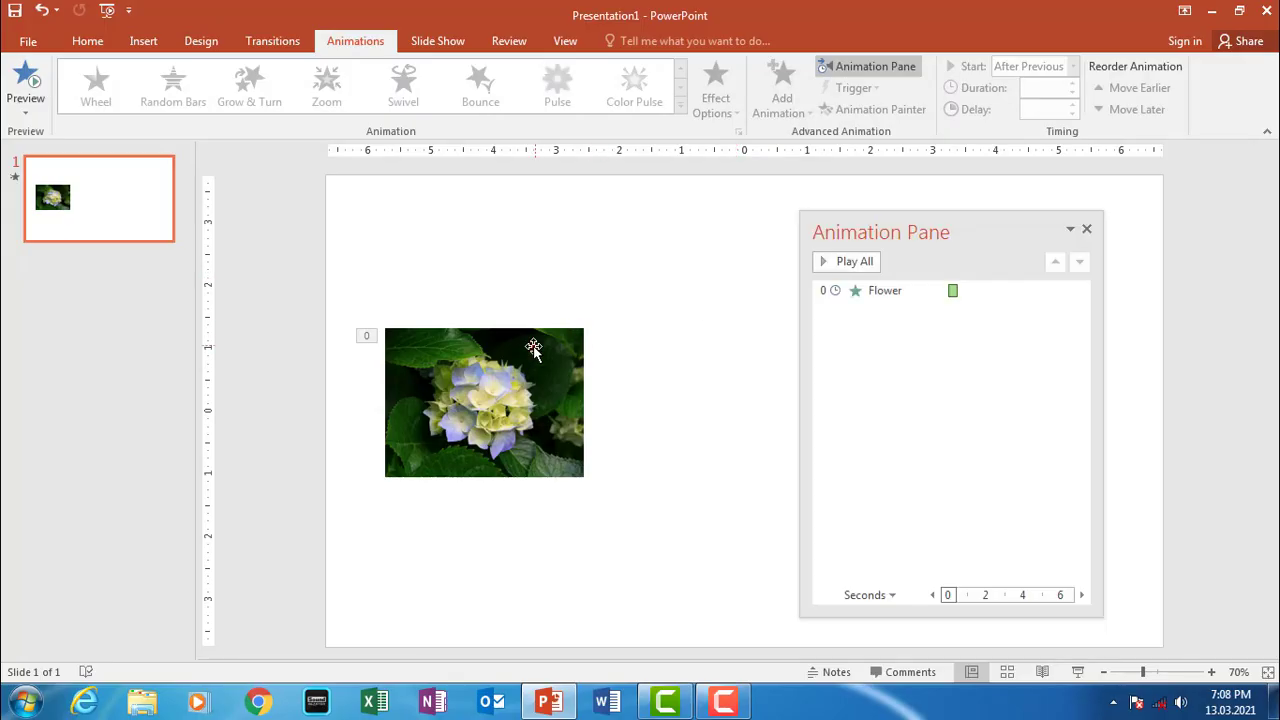
click(530, 343)
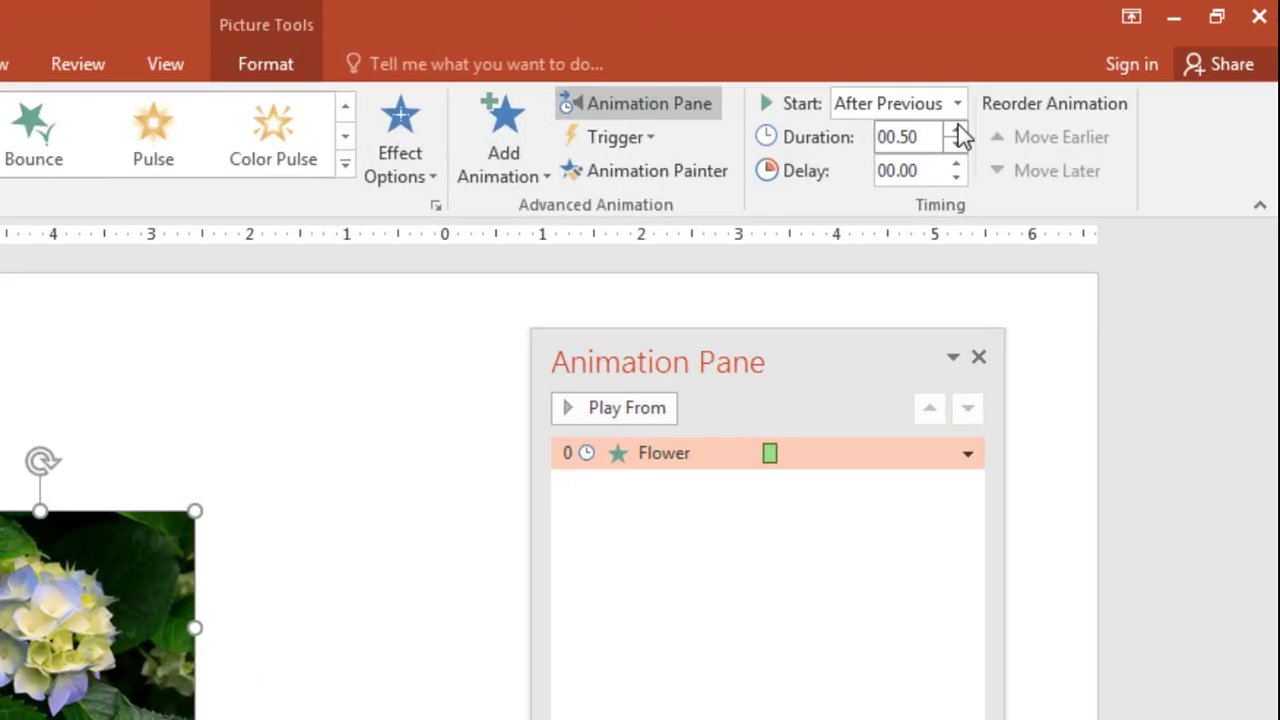
click(1072, 66)
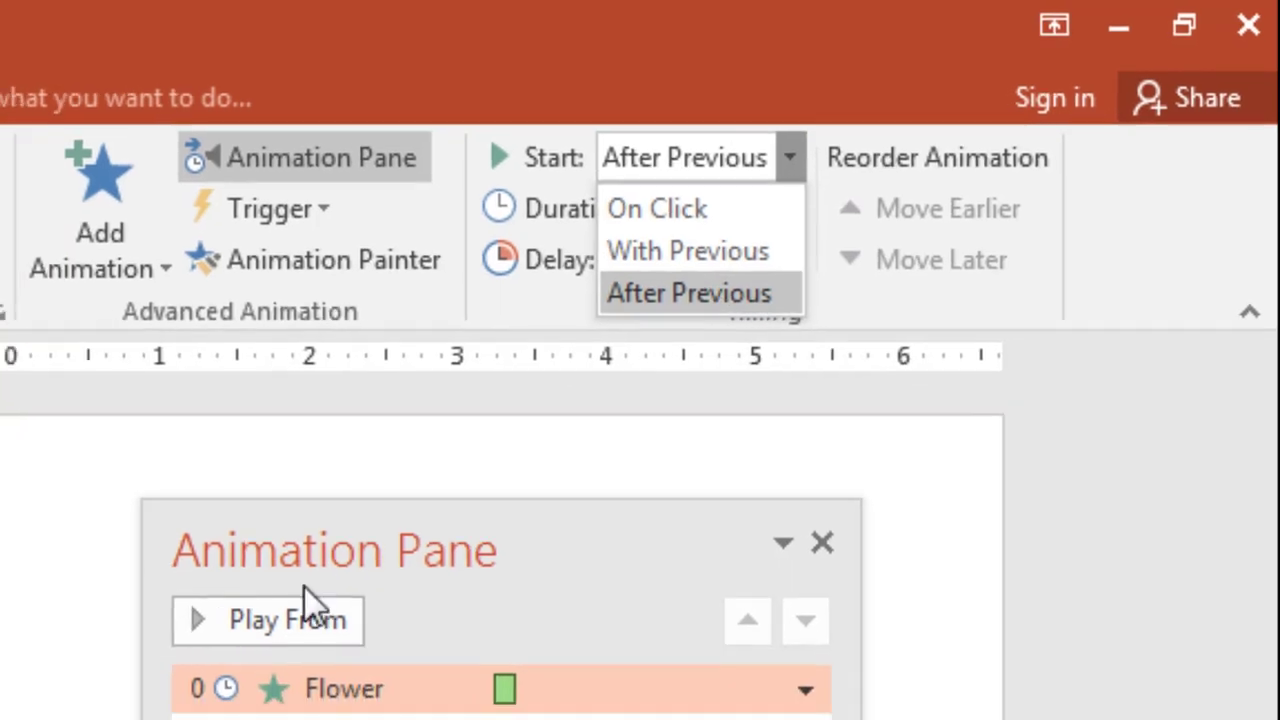
click(731, 385)
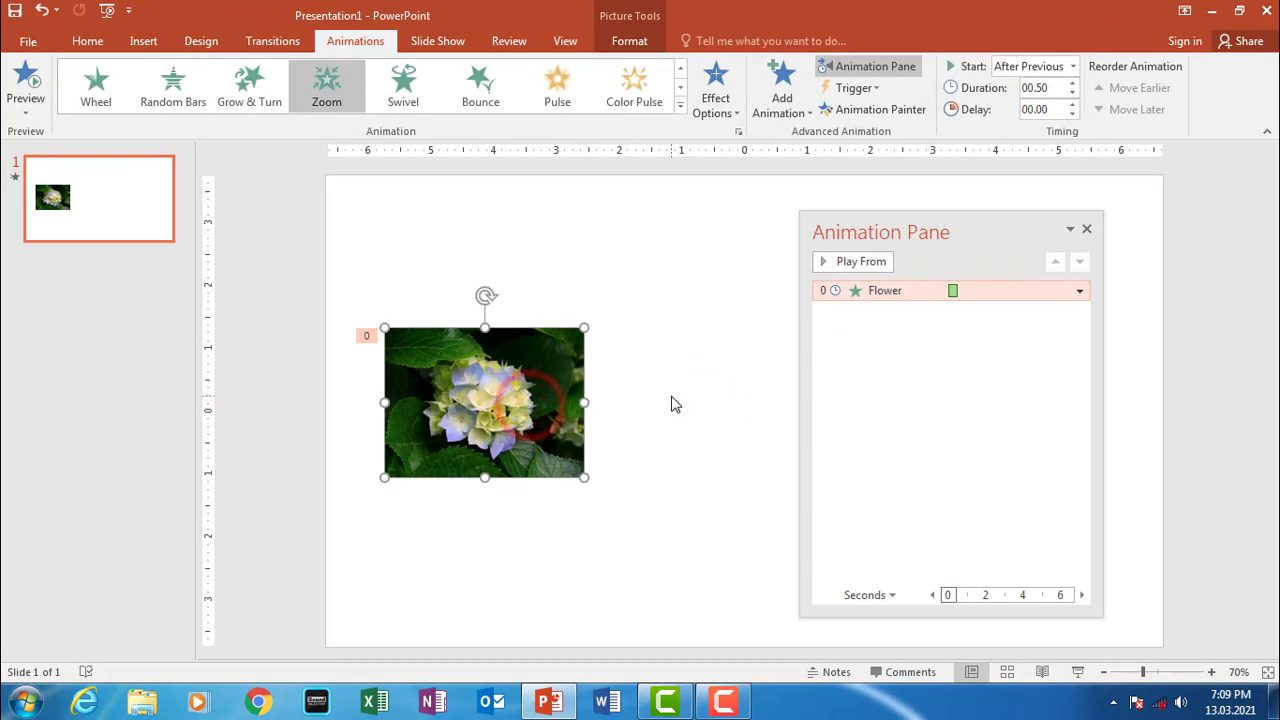
click(672, 404)
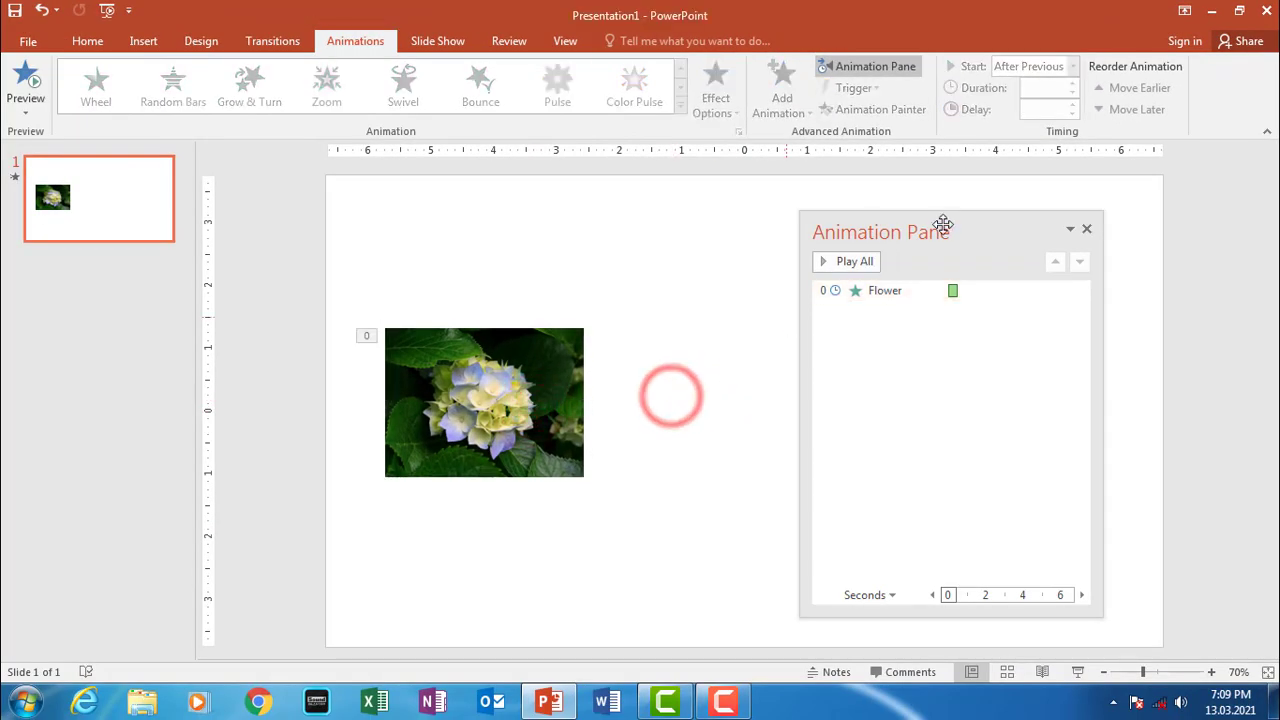
drag(937, 224, 930, 228)
click(529, 386)
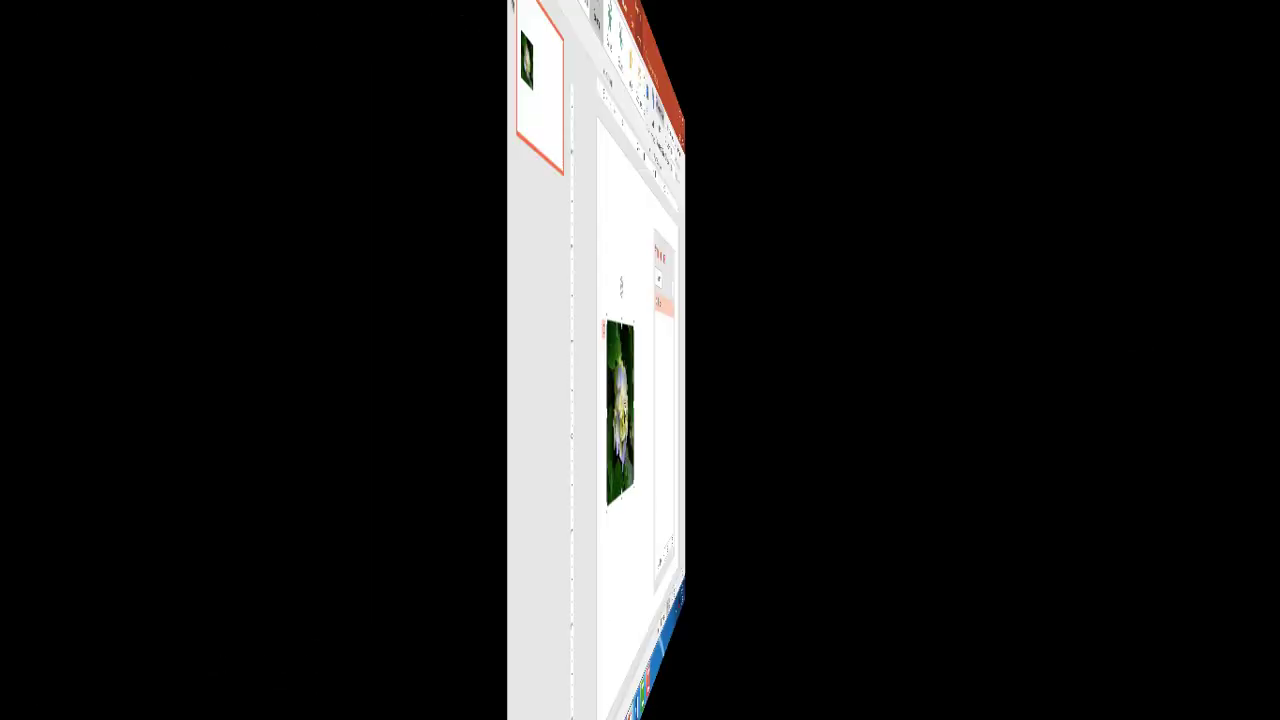
click(657, 420)
click(481, 409)
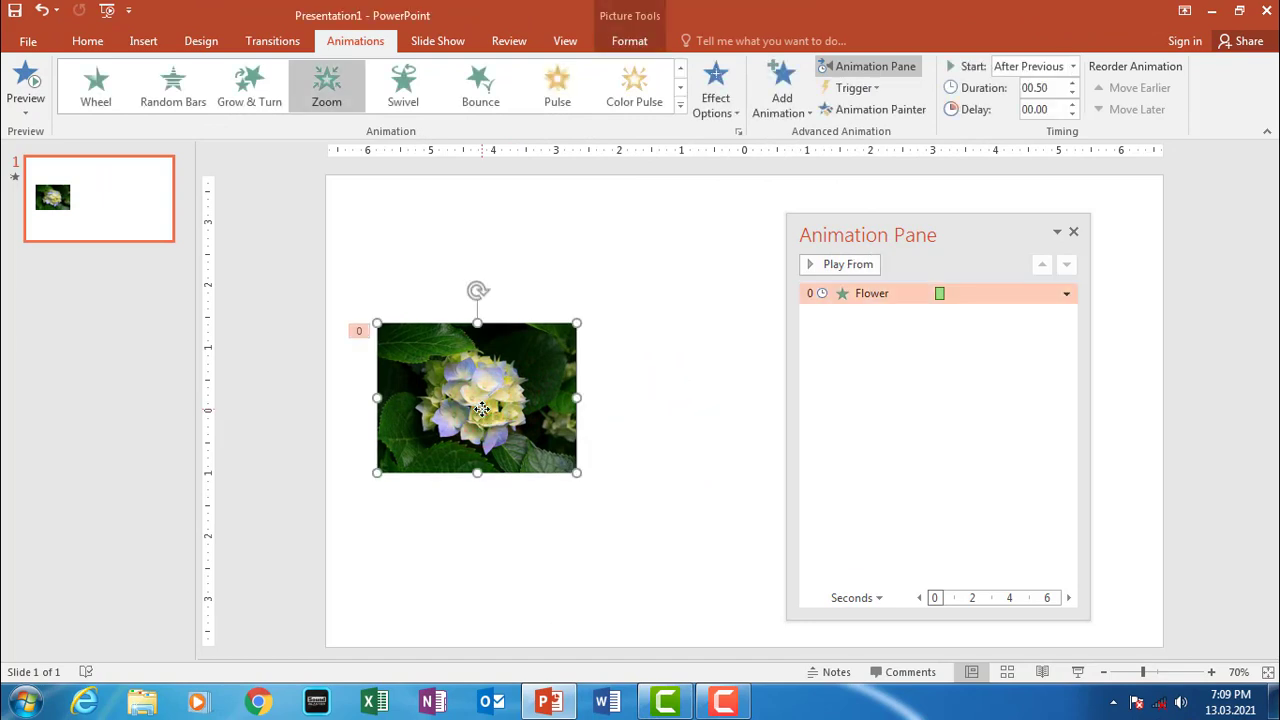
key(Delete)
key(ctrl+z)
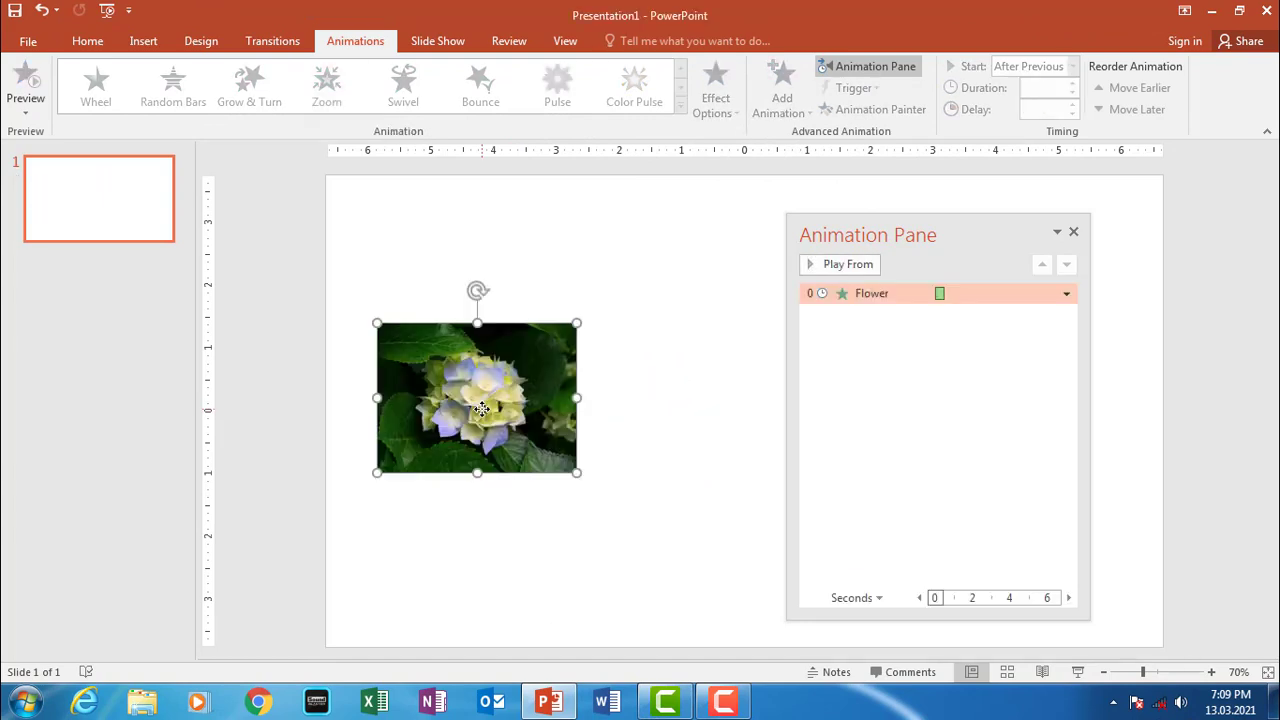
- Select the Flower entry in the Animation Pane and delete its Zoom animation
click(661, 388)
click(495, 397)
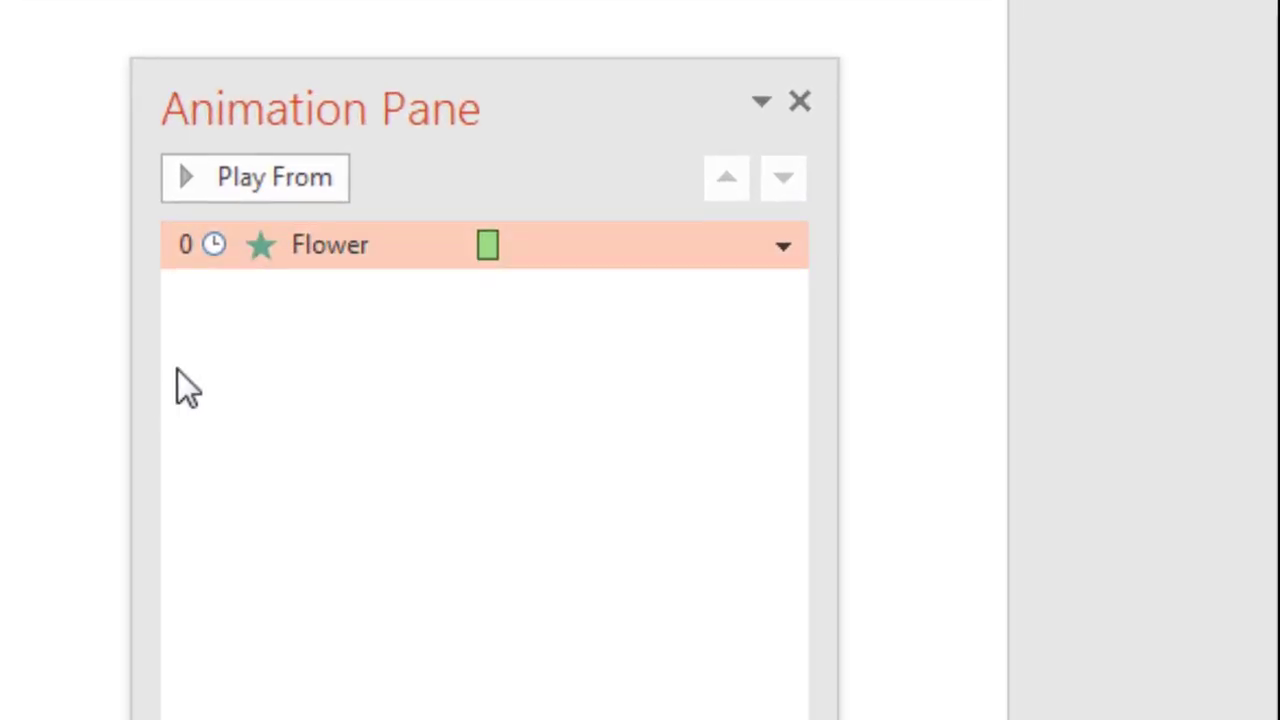
click(395, 248)
click(386, 245)
click(390, 245)
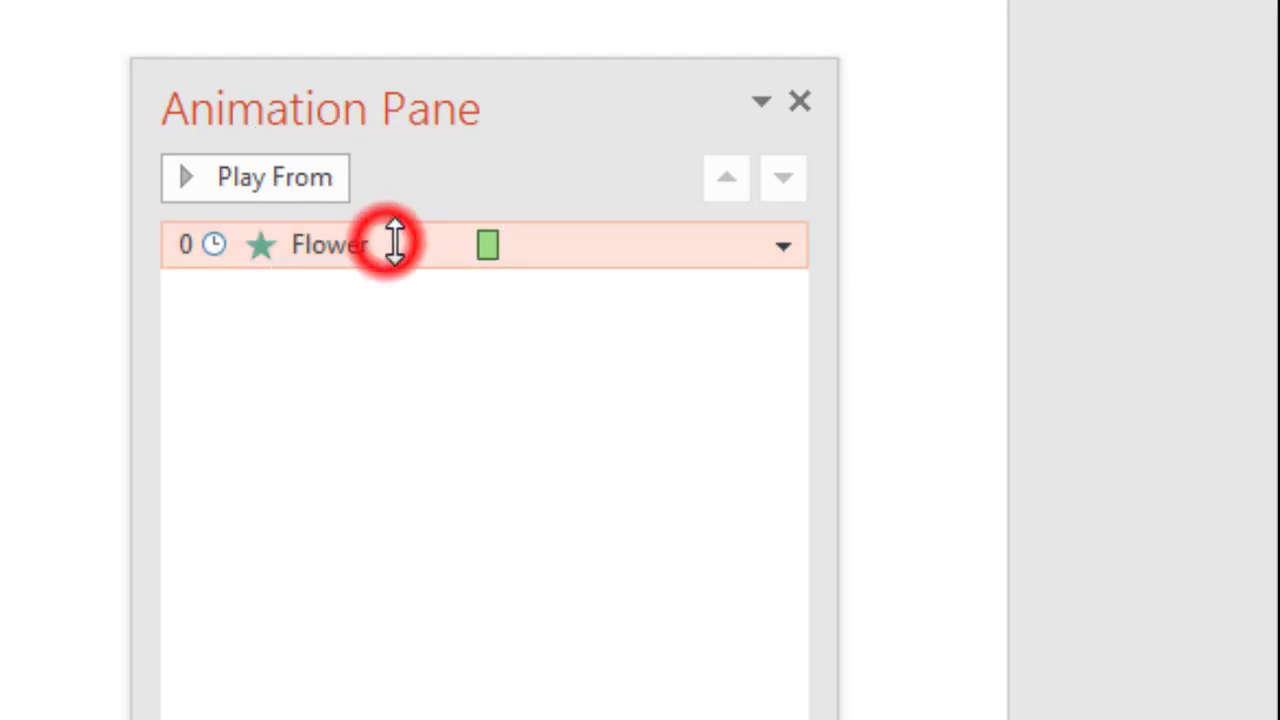
key(Delete)
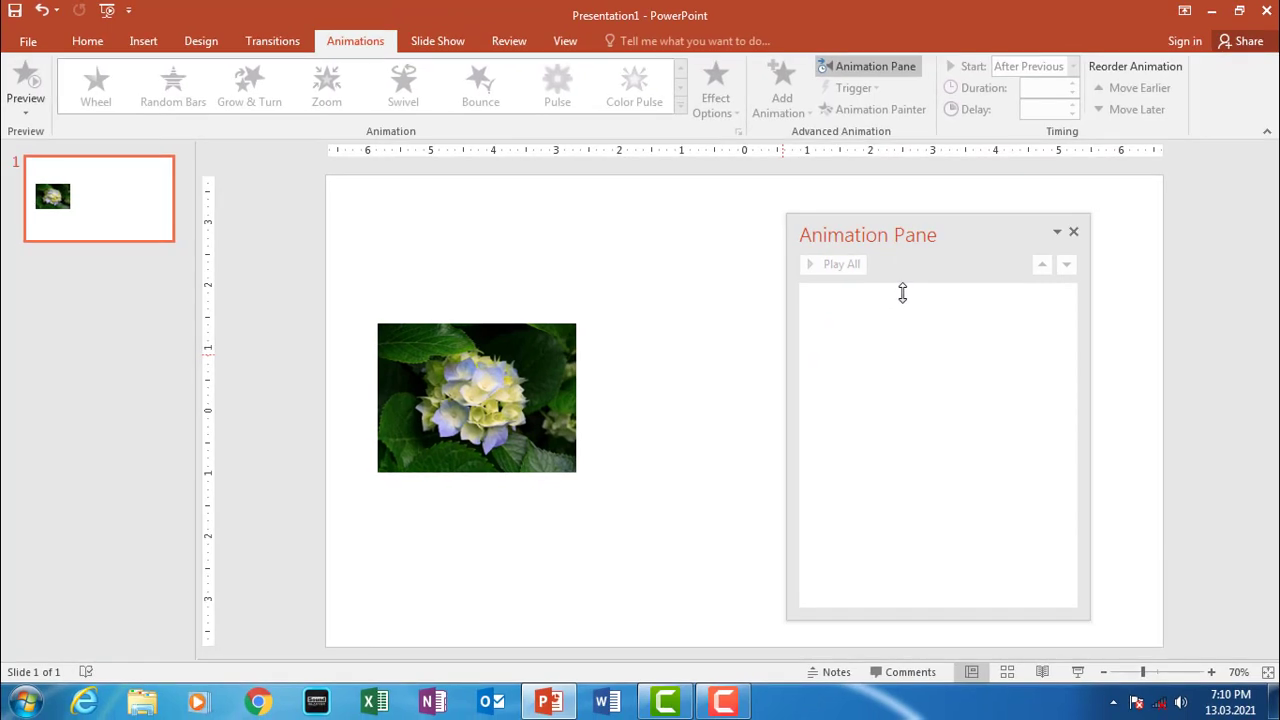
- Apply the Spinner entrance effect to the flower picture, listed as Flower item 1
click(463, 414)
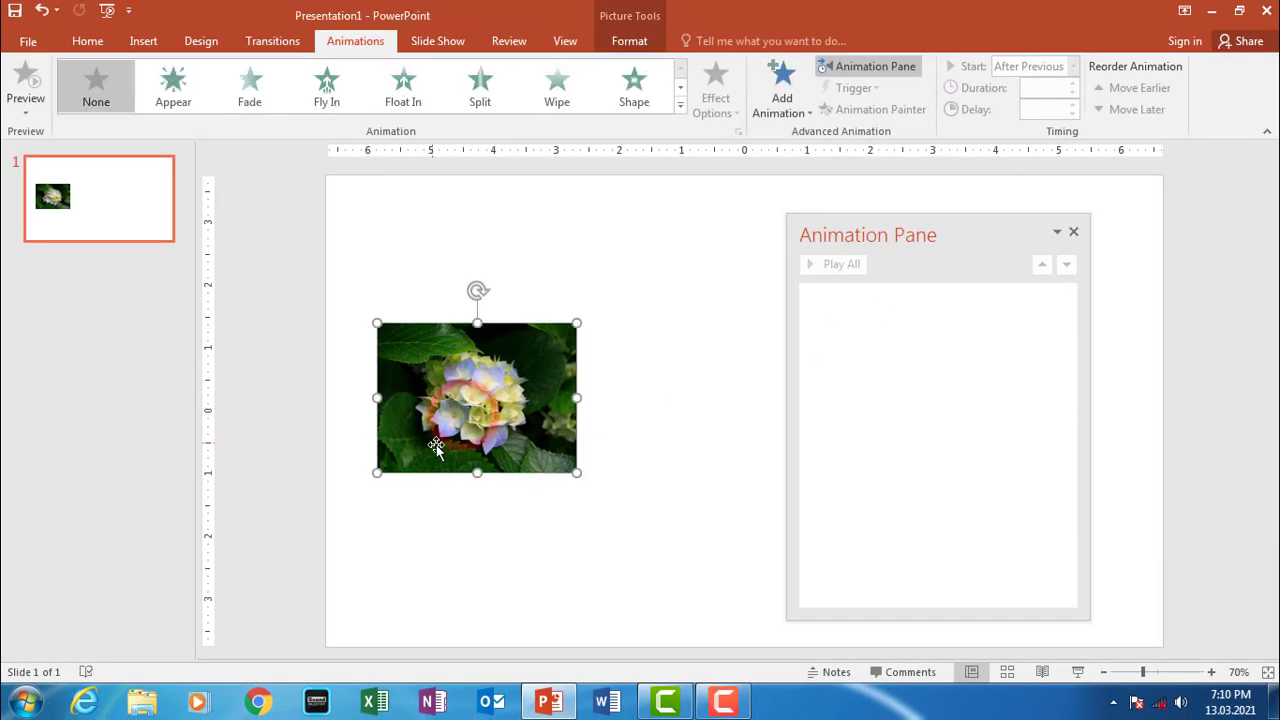
click(785, 110)
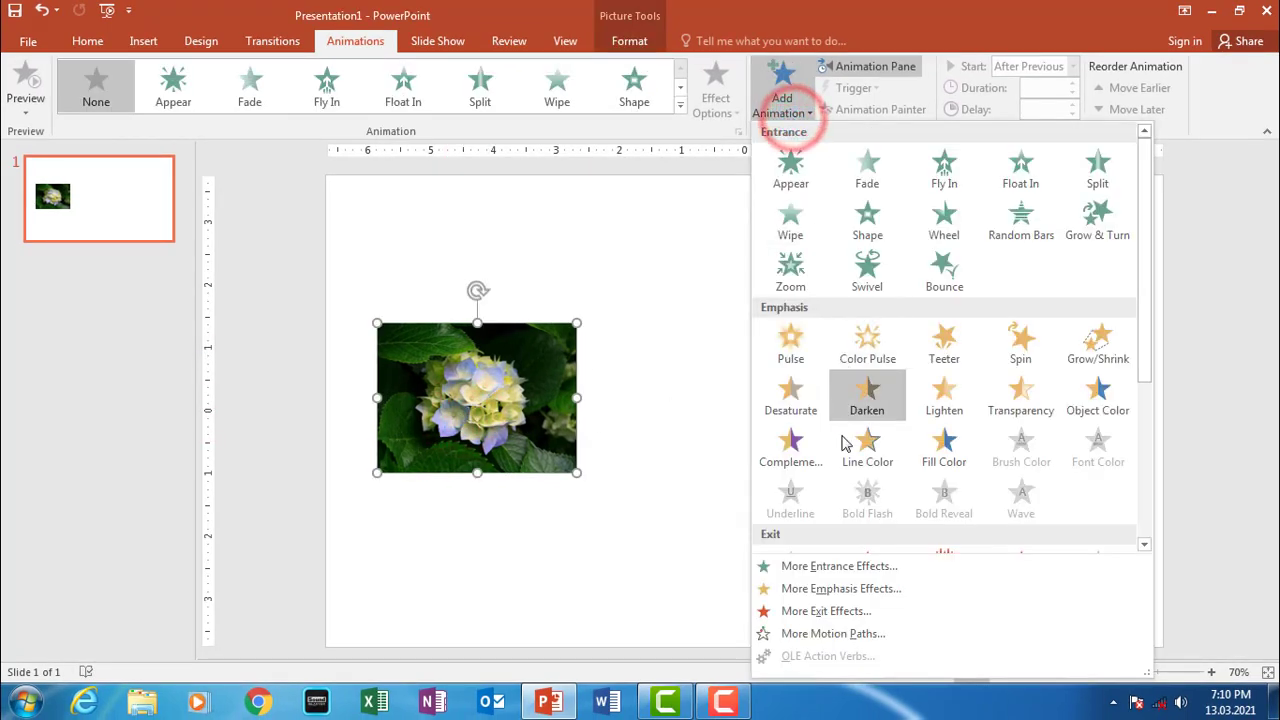
click(826, 566)
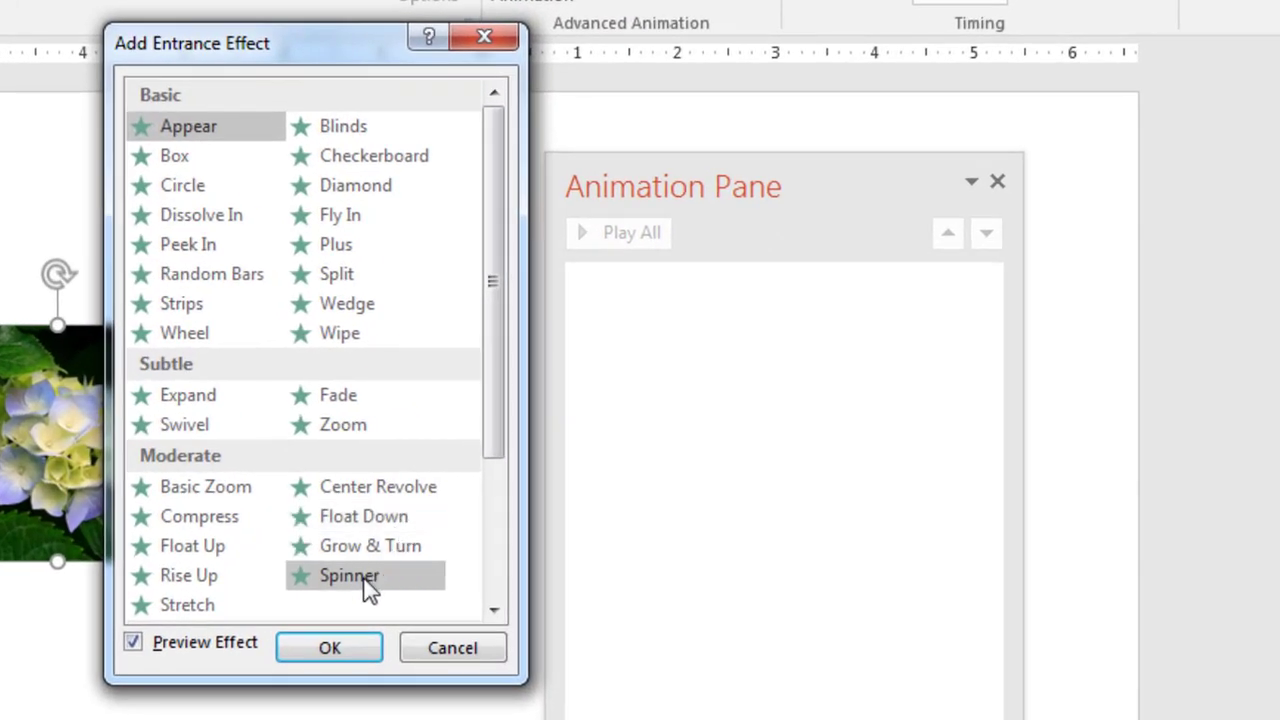
click(668, 488)
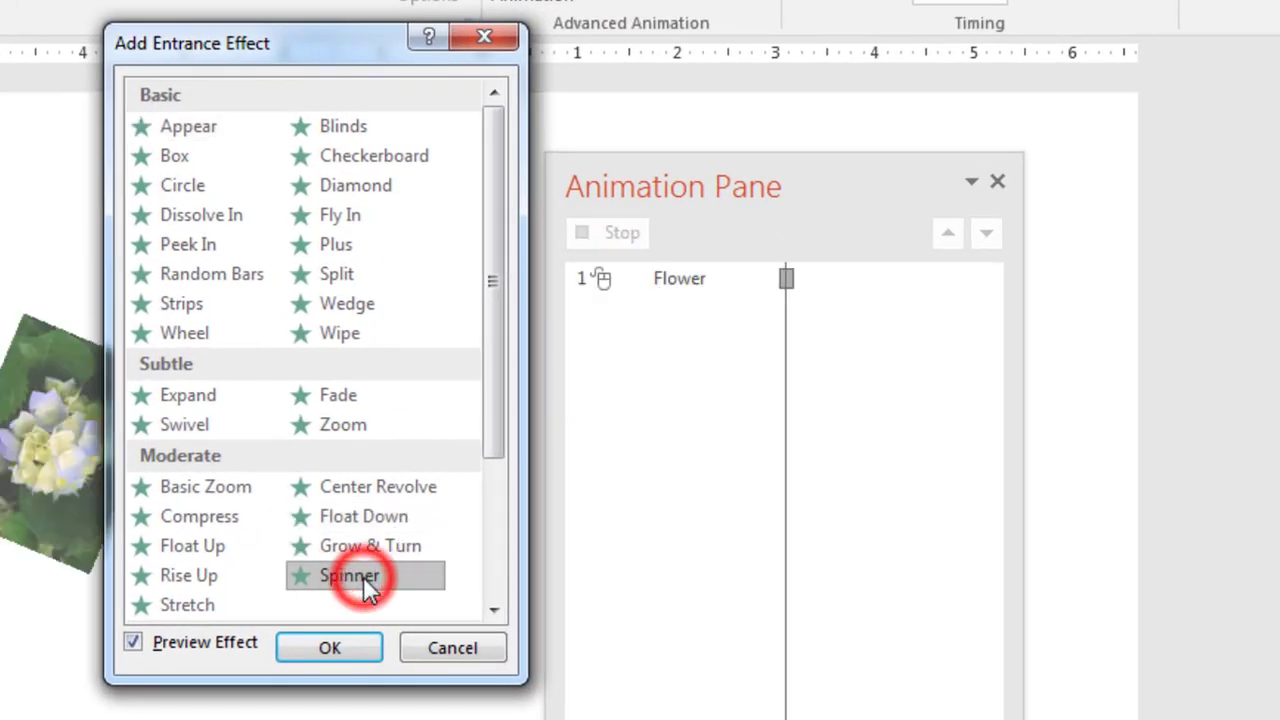
click(335, 647)
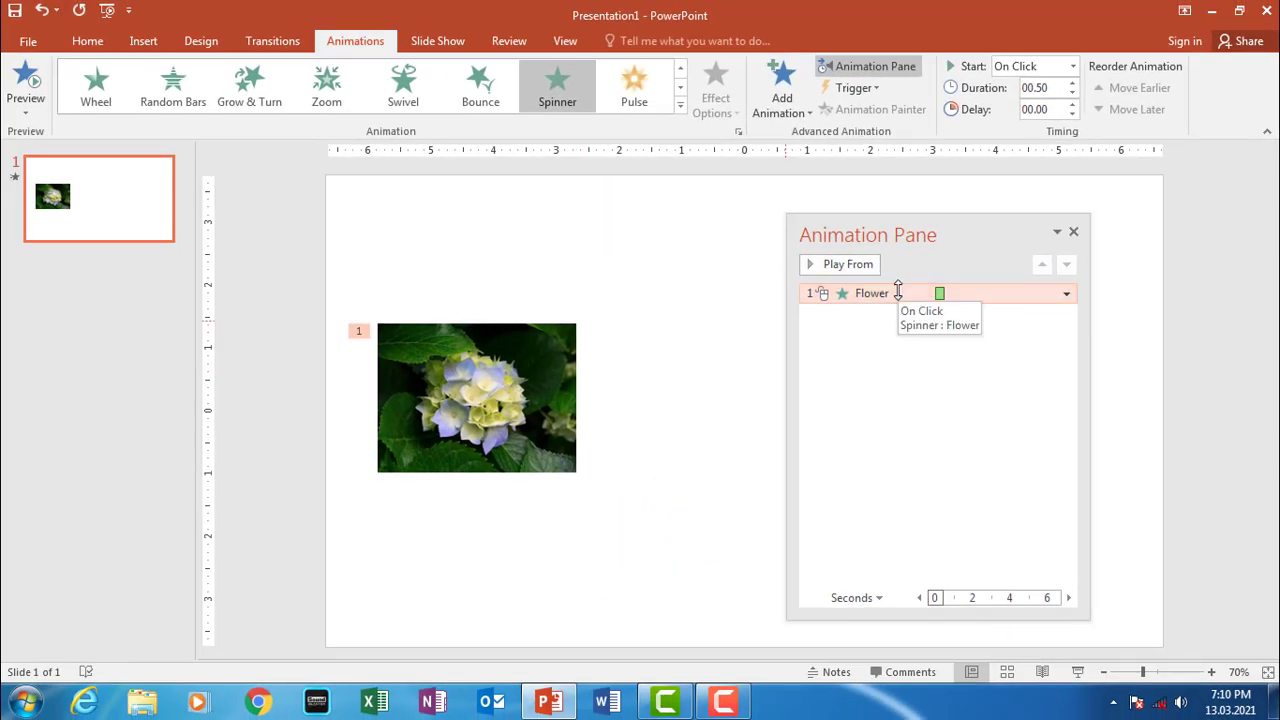
click(897, 291)
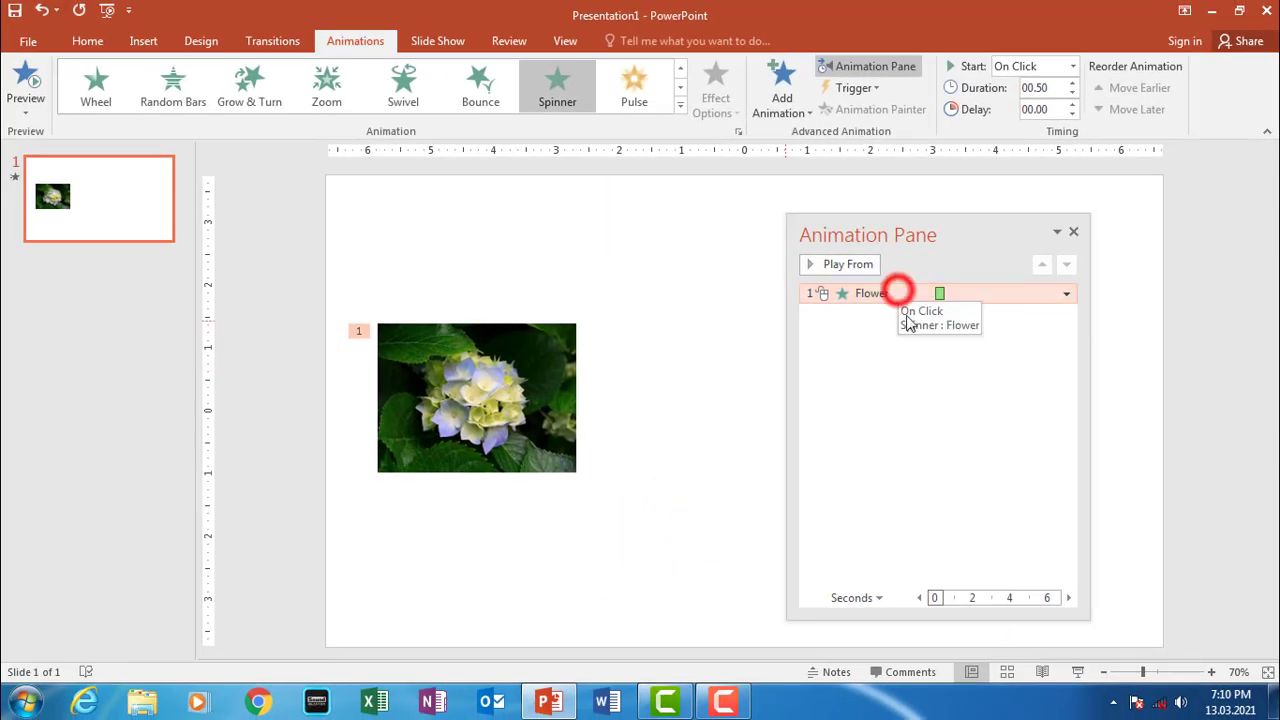
- Nudge the flower picture slightly, then open and dismiss the animation gallery without changes
click(459, 376)
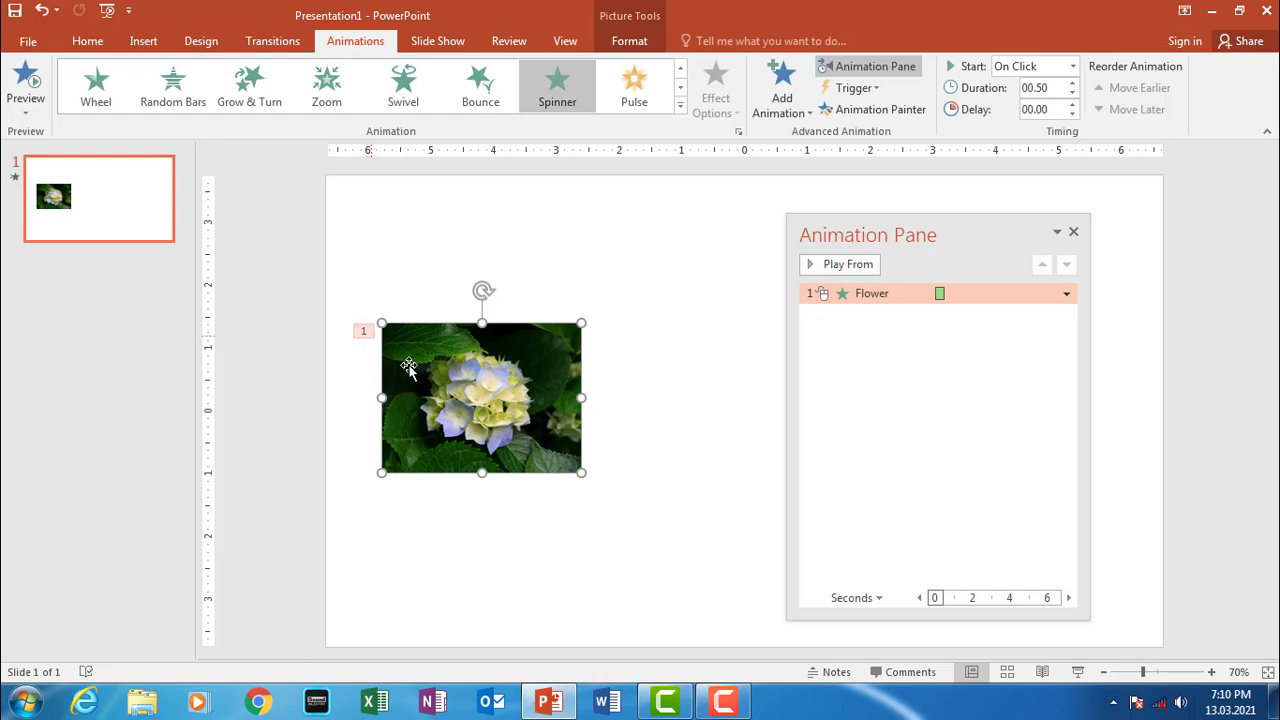
drag(490, 376, 511, 370)
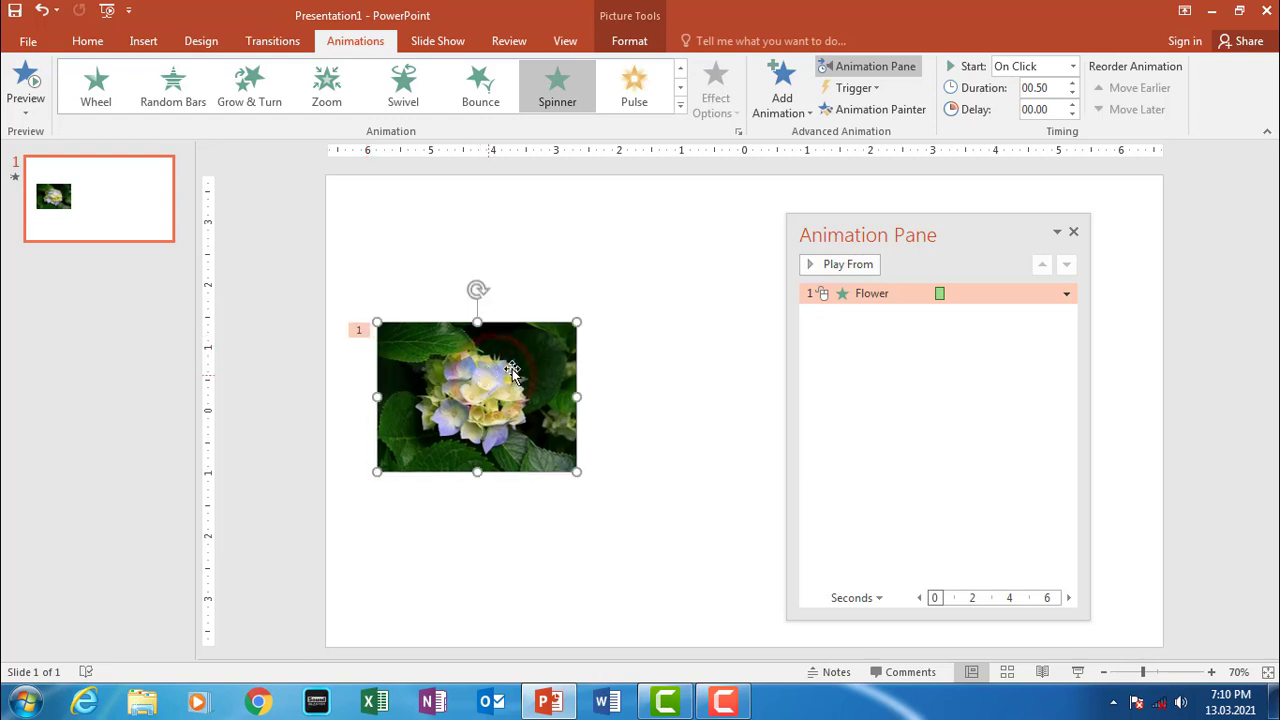
click(785, 105)
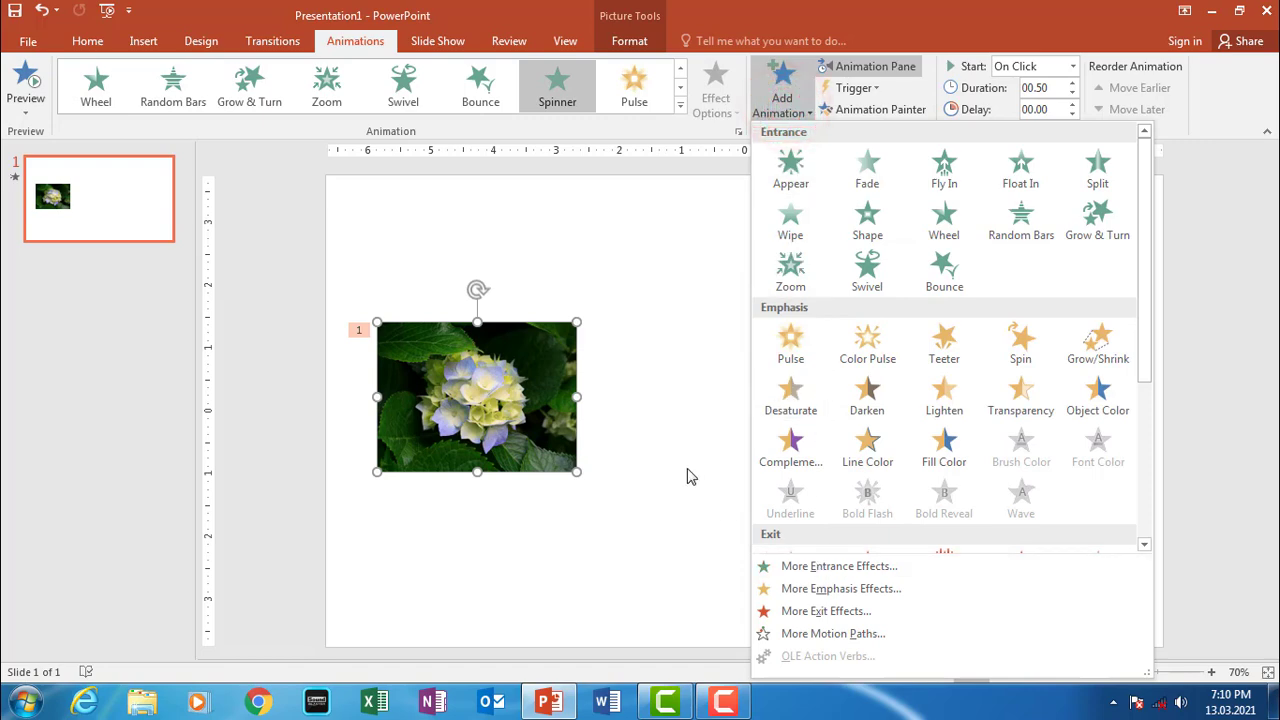
click(652, 410)
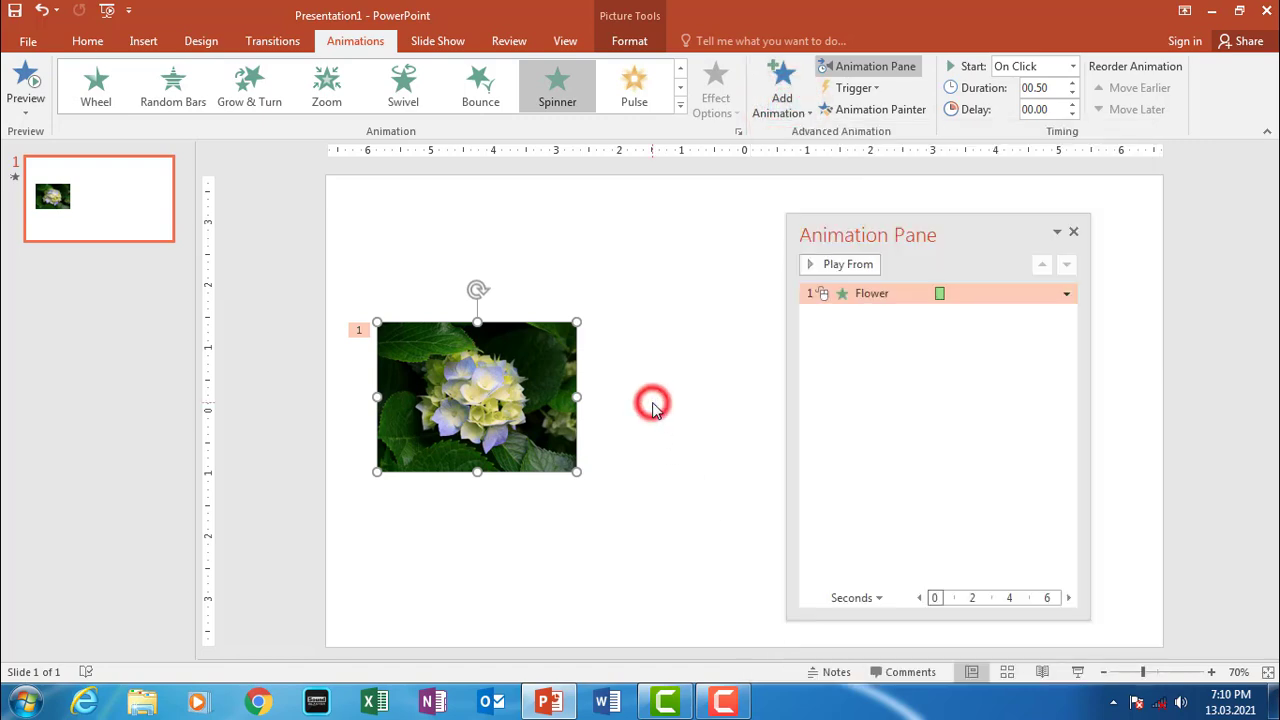
click(508, 377)
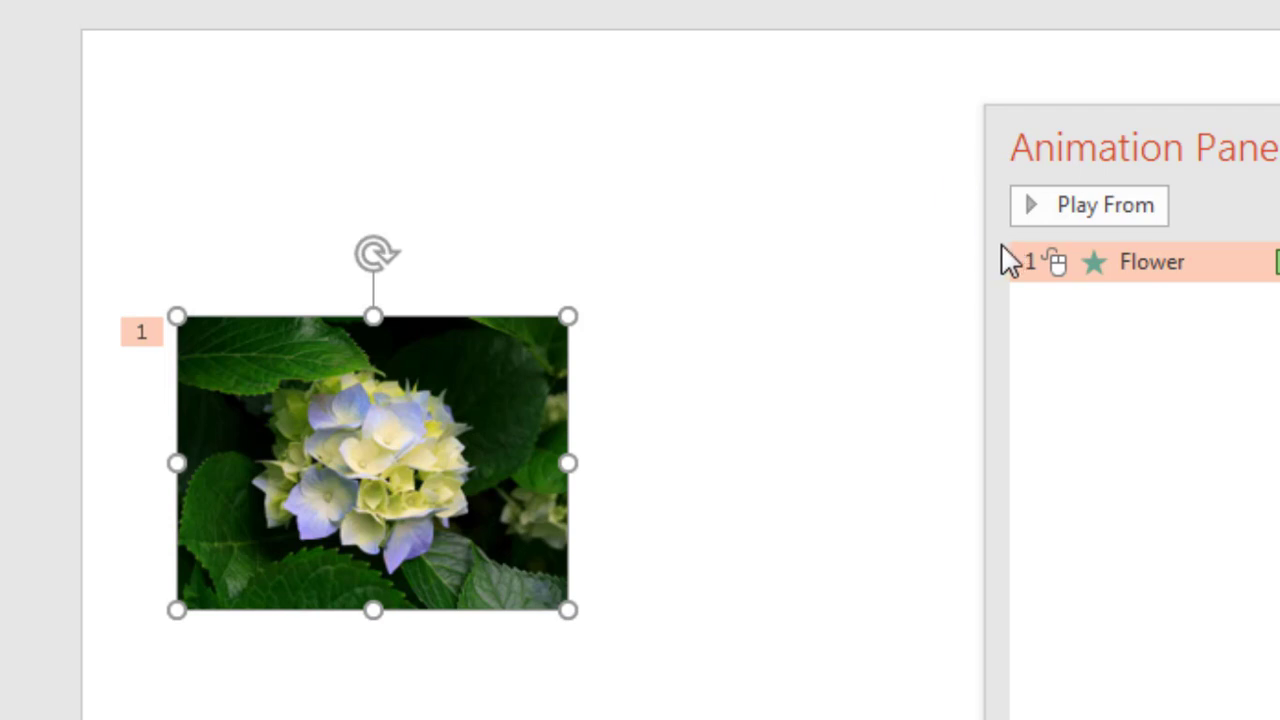
click(1265, 132)
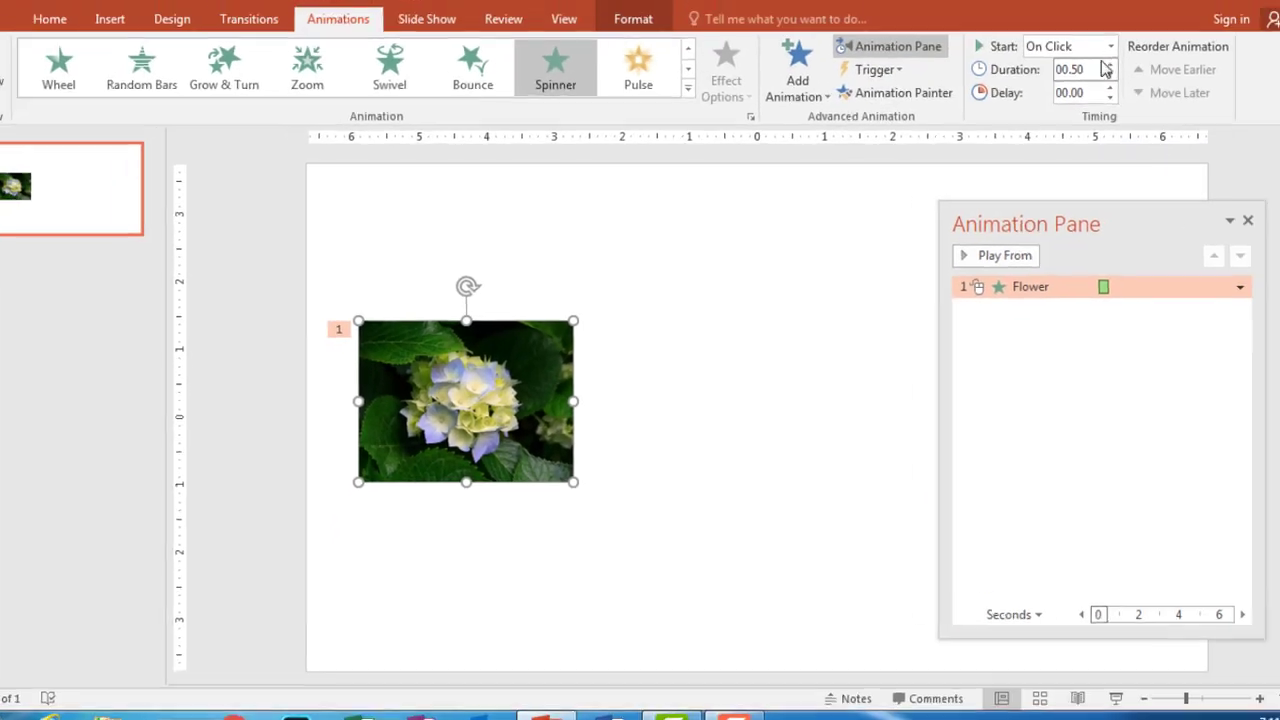
click(816, 148)
click(708, 245)
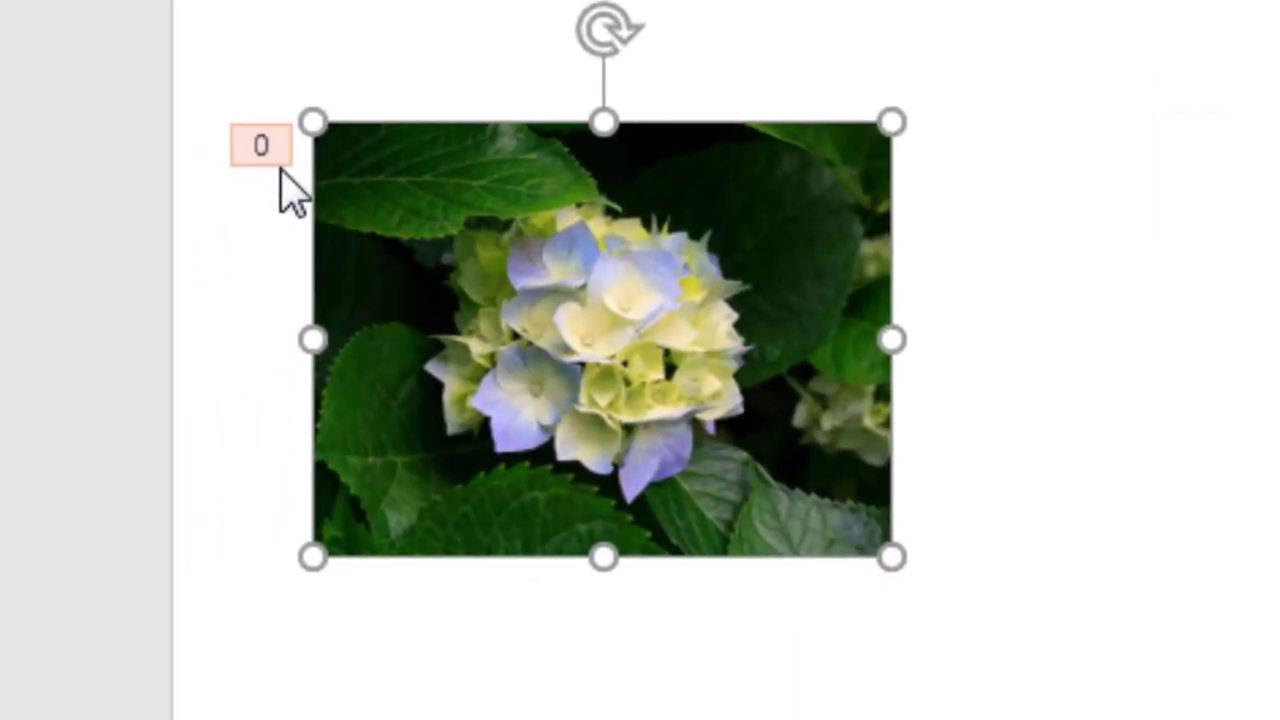
click(290, 182)
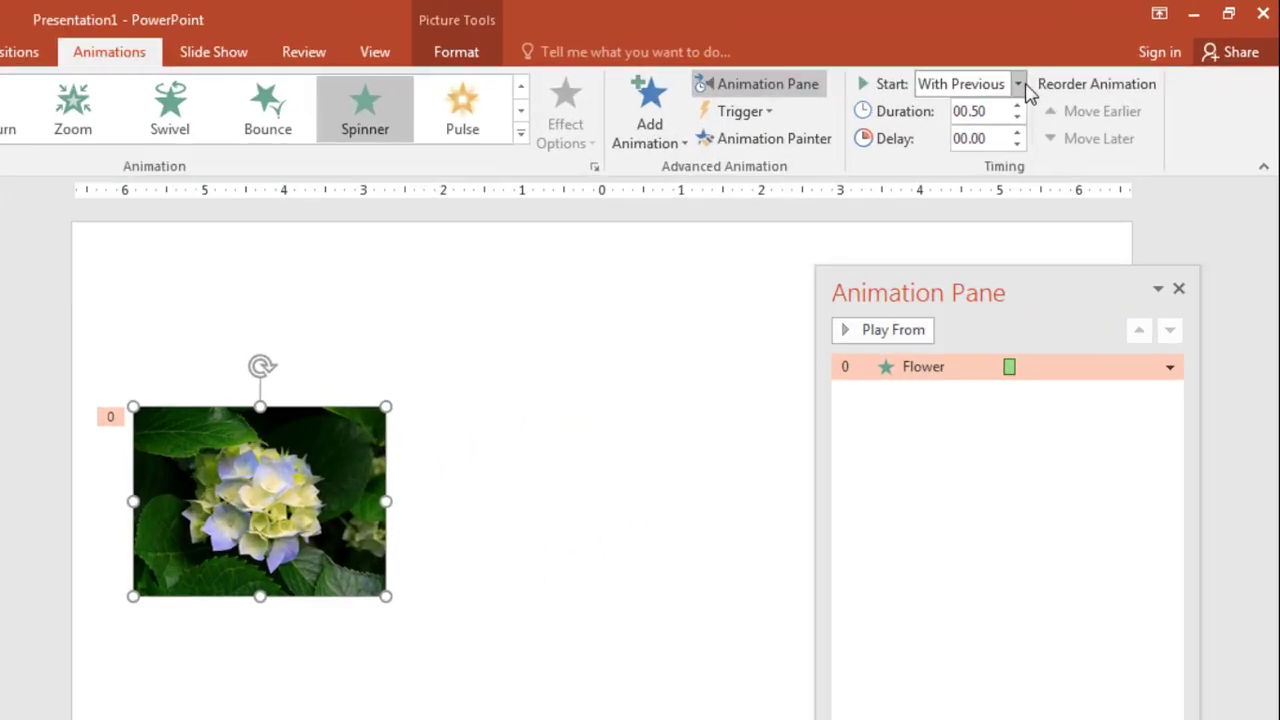
click(1018, 84)
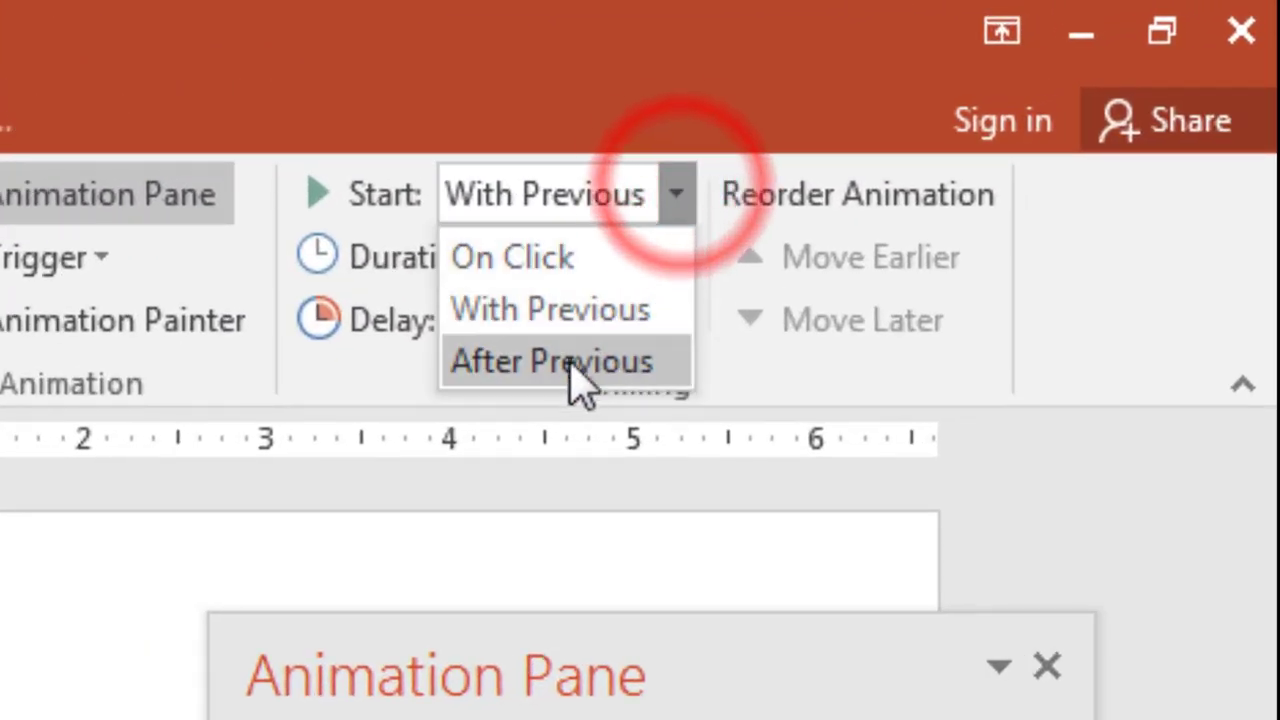
click(964, 160)
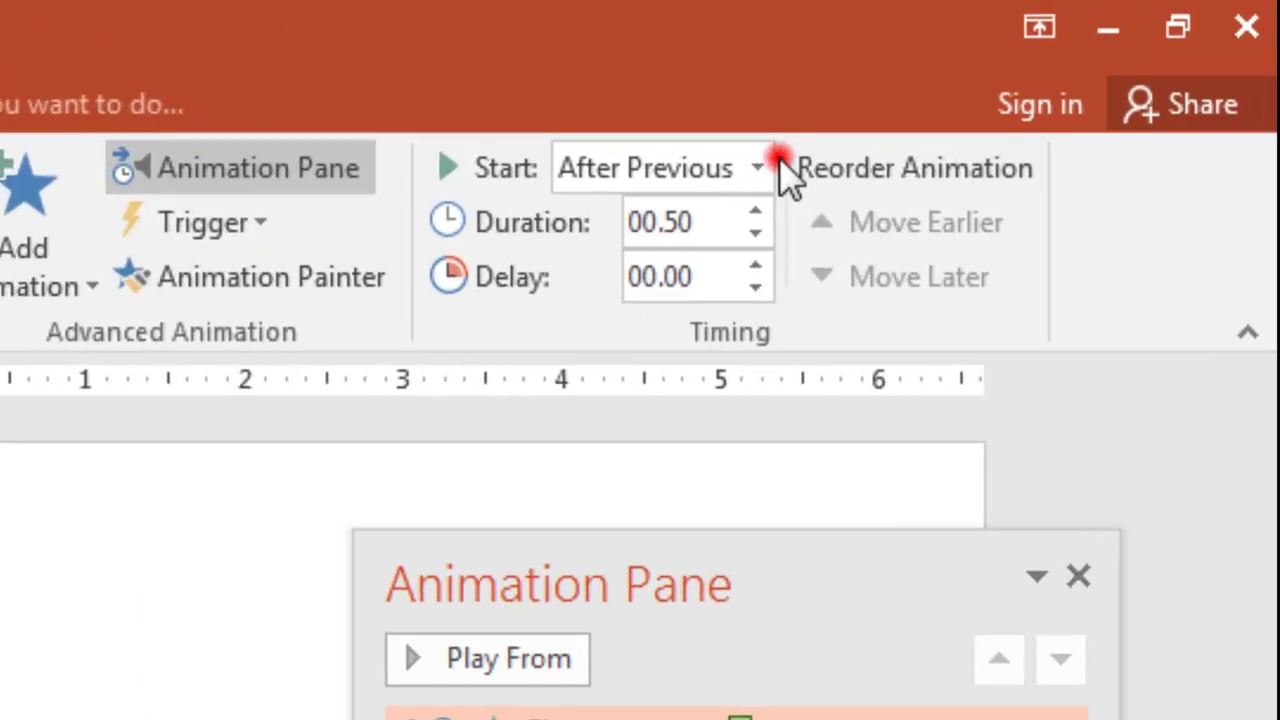
click(752, 180)
click(680, 218)
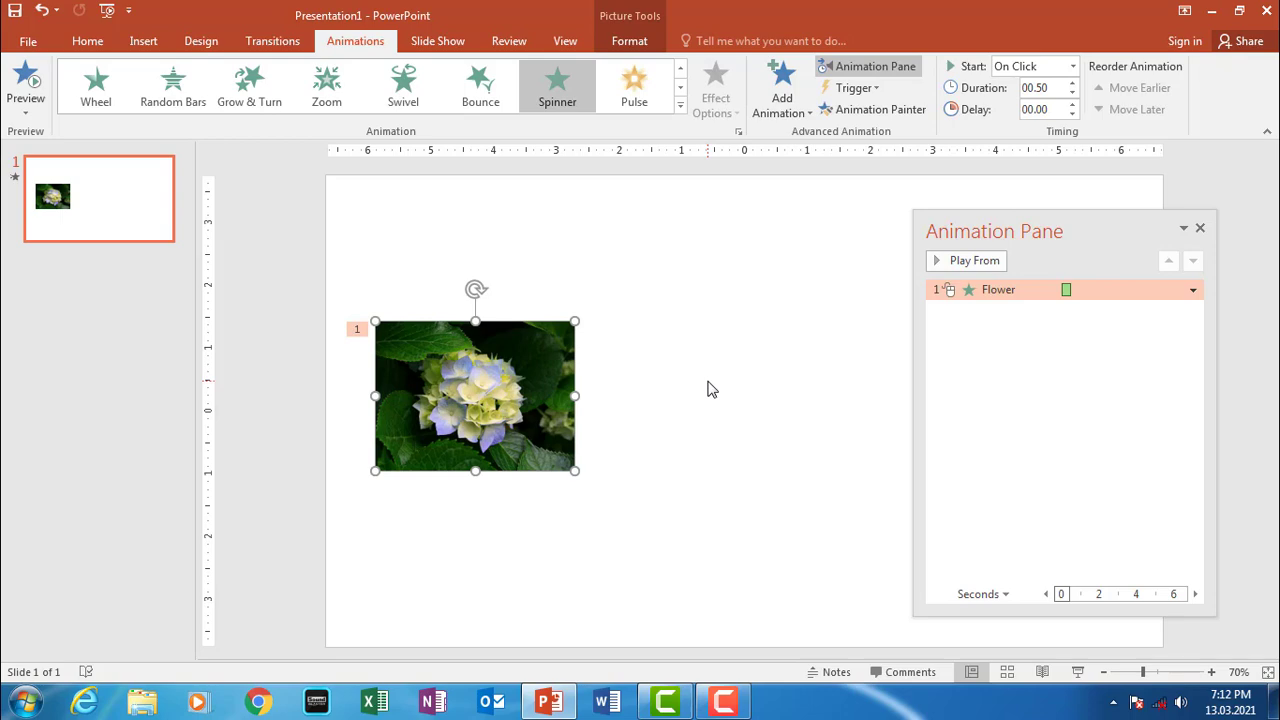
- Delete the old flower picture and insert the Chrysanthemum, Desert and Hydrangeas sample photos together
key(Delete)
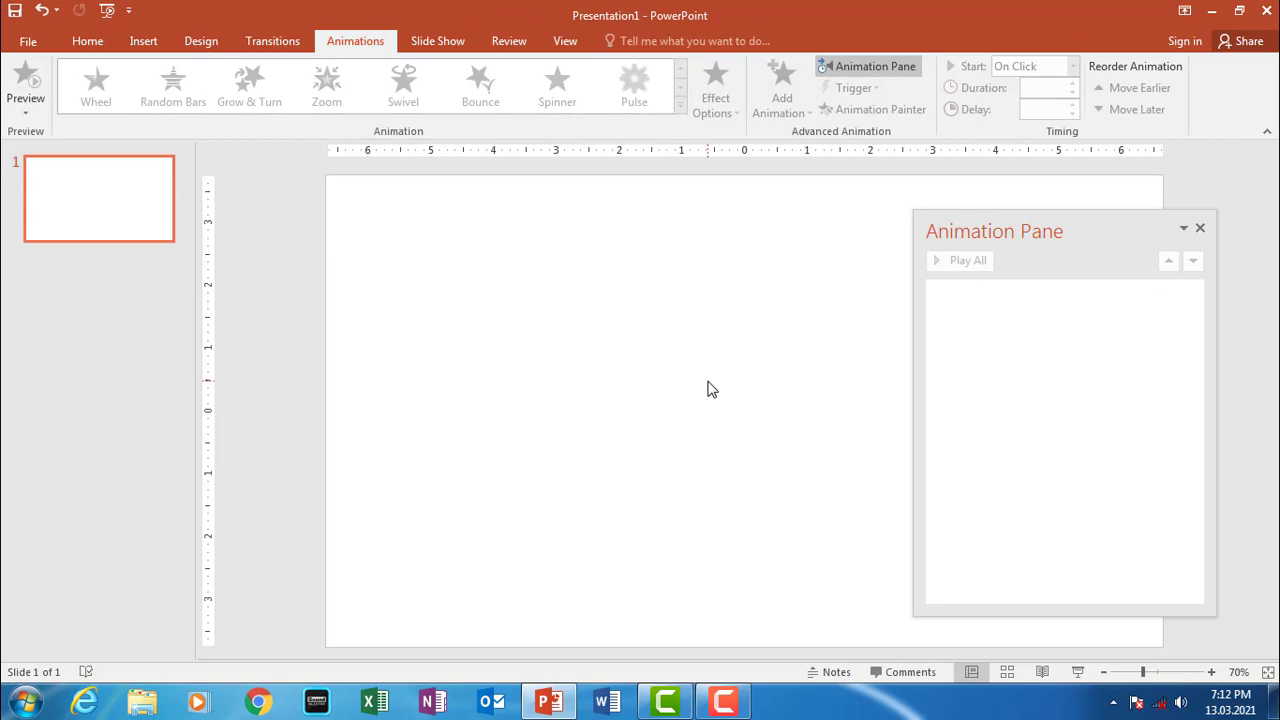
key(alt+i)
key(p)
key(f)
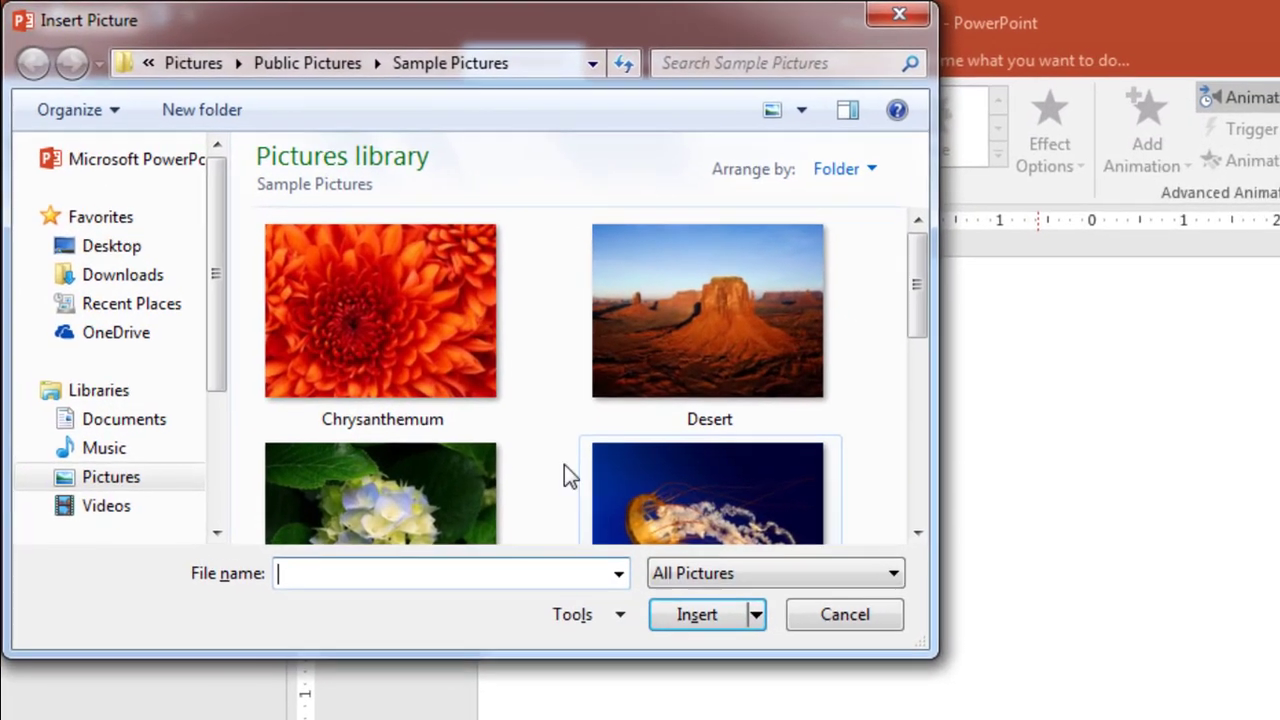
click(348, 361)
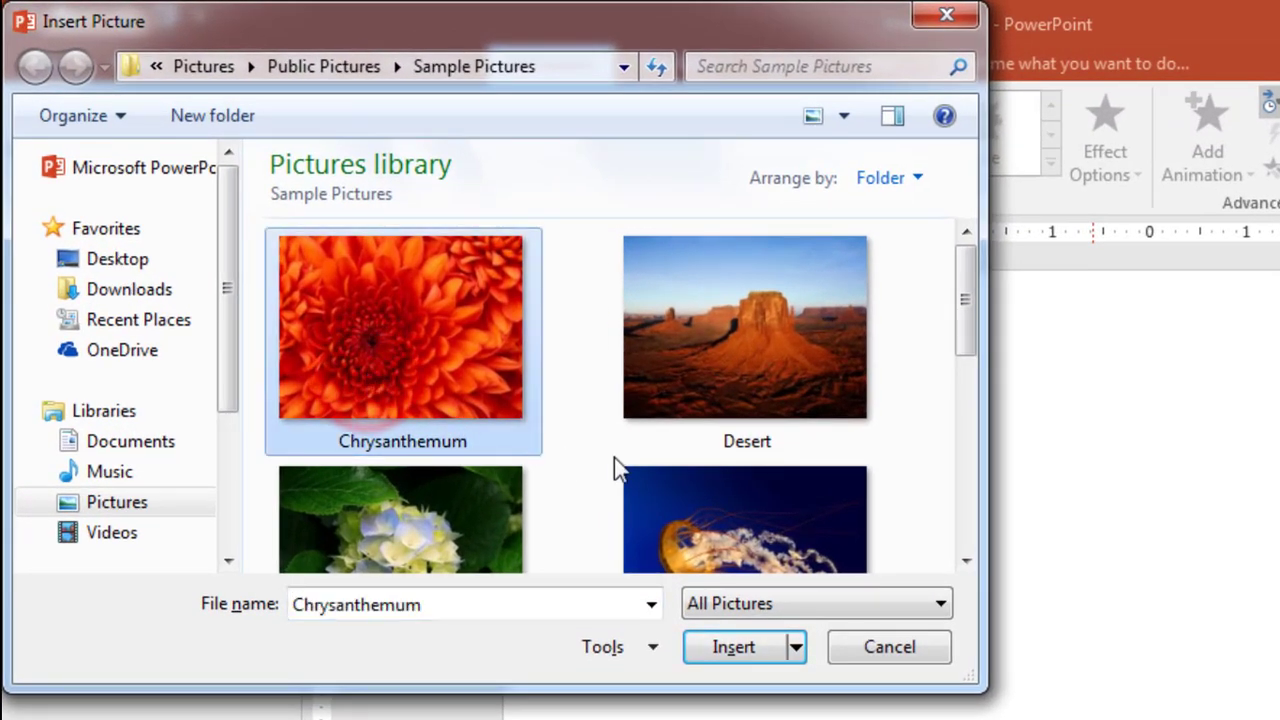
ctrl+click(665, 450)
ctrl+click(450, 515)
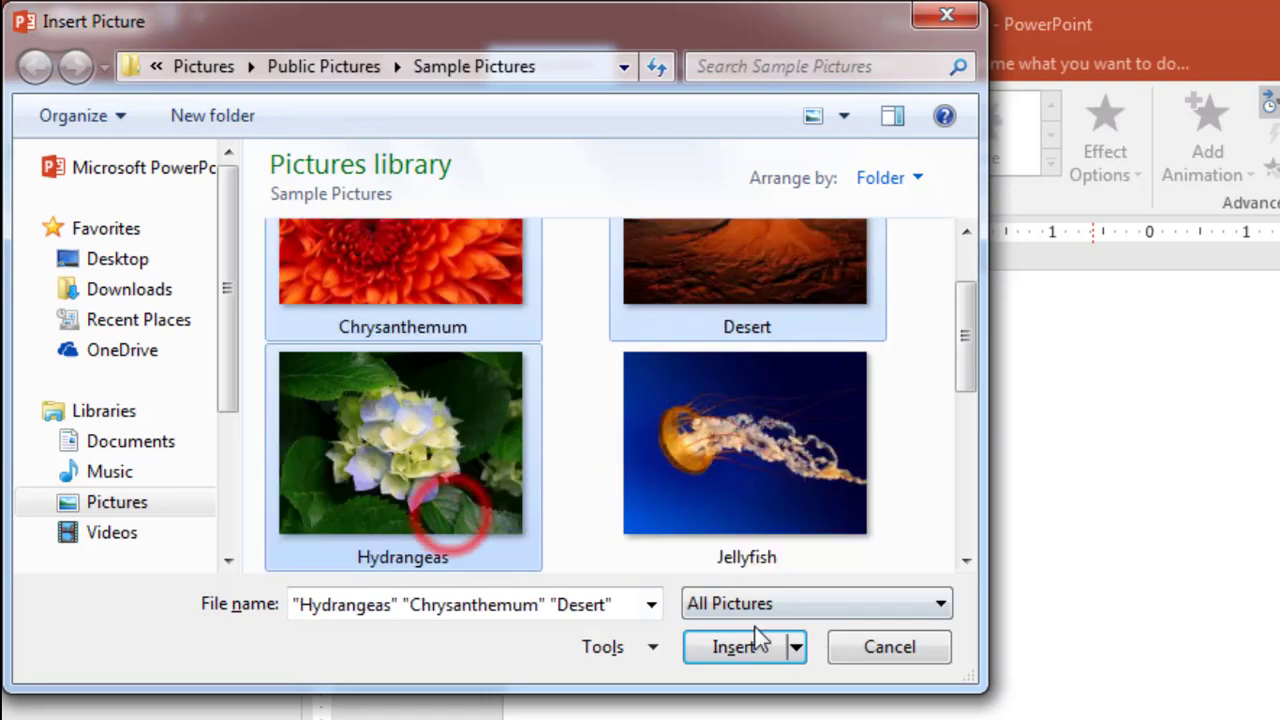
click(730, 650)
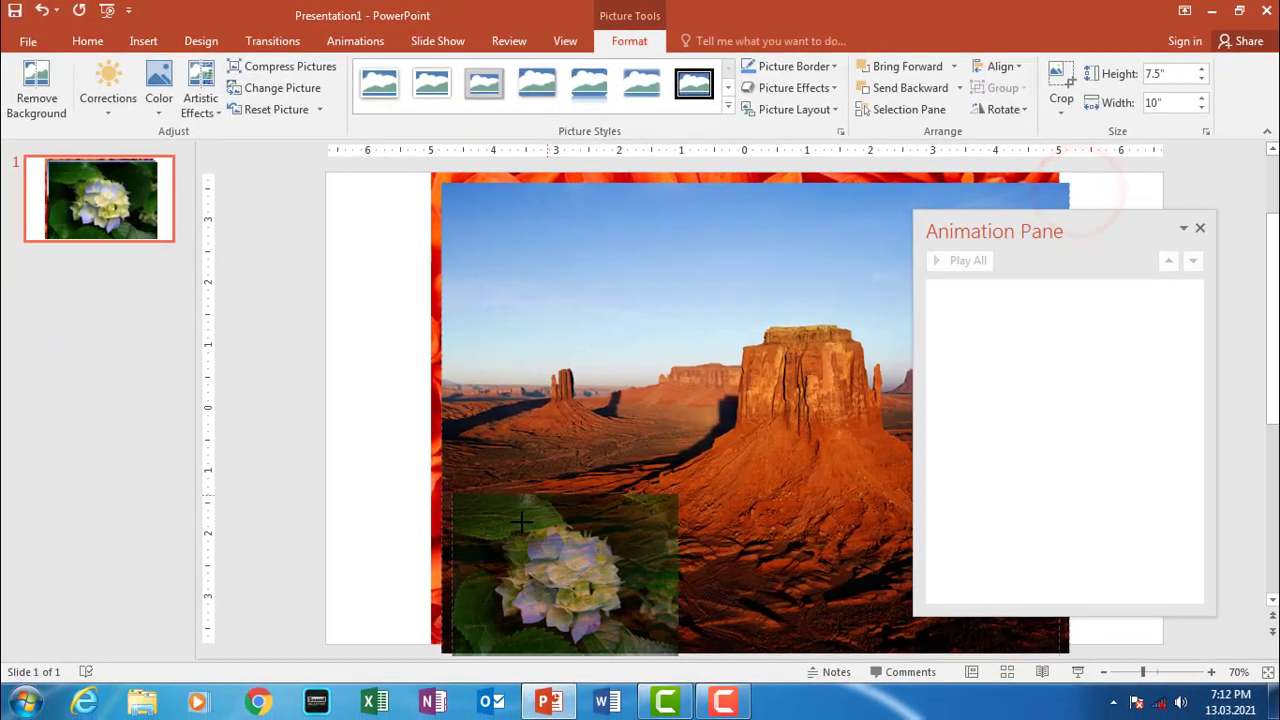
- Move the Hydrangeas photo to the left, then shrink the Desert photo and centre it
mouse_move(543, 581)
mouse_down()
mouse_move(451, 372)
mouse_move(437, 305)
mouse_up()
click(643, 323)
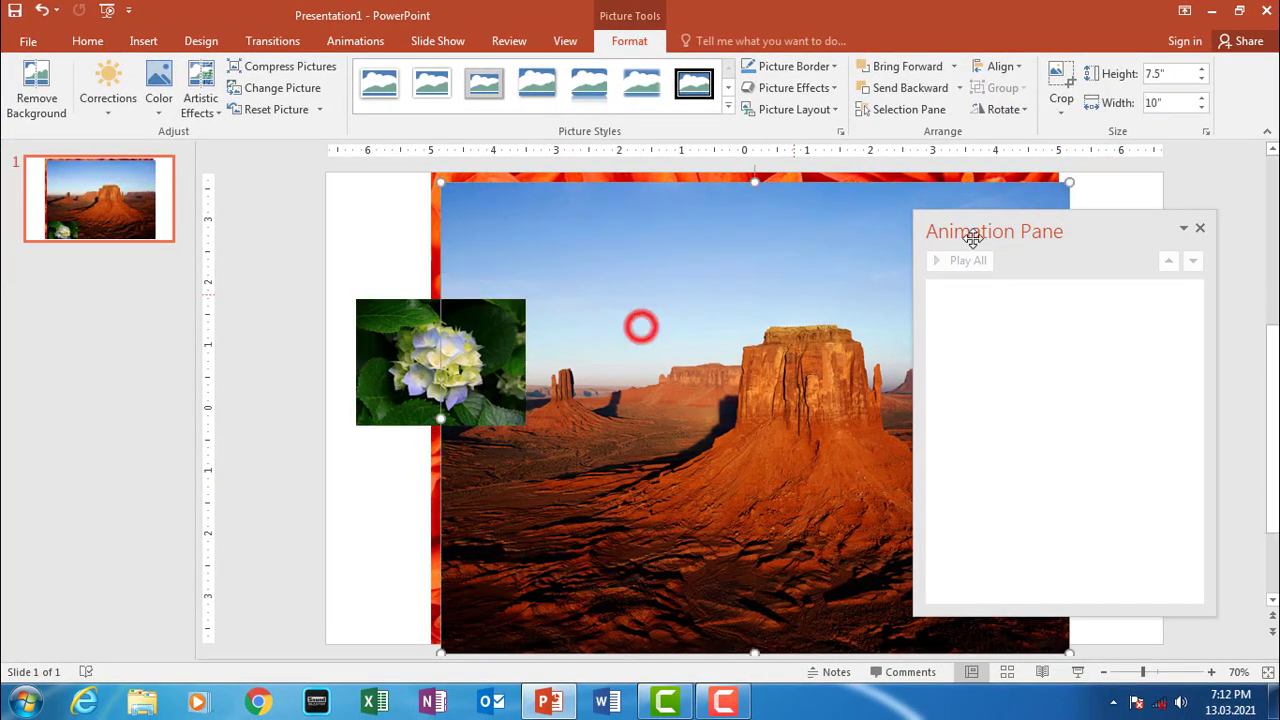
drag(1067, 180, 570, 548)
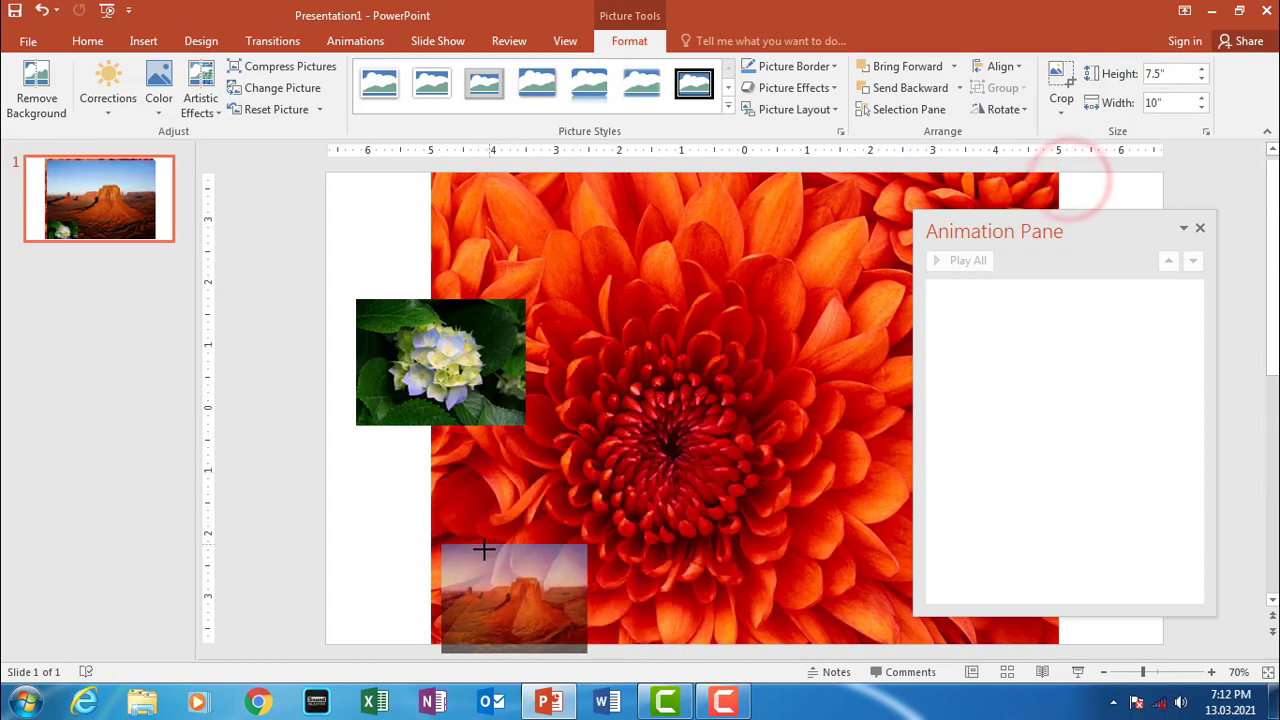
mouse_move(482, 560)
mouse_down()
mouse_move(621, 363)
mouse_move(608, 325)
mouse_up()
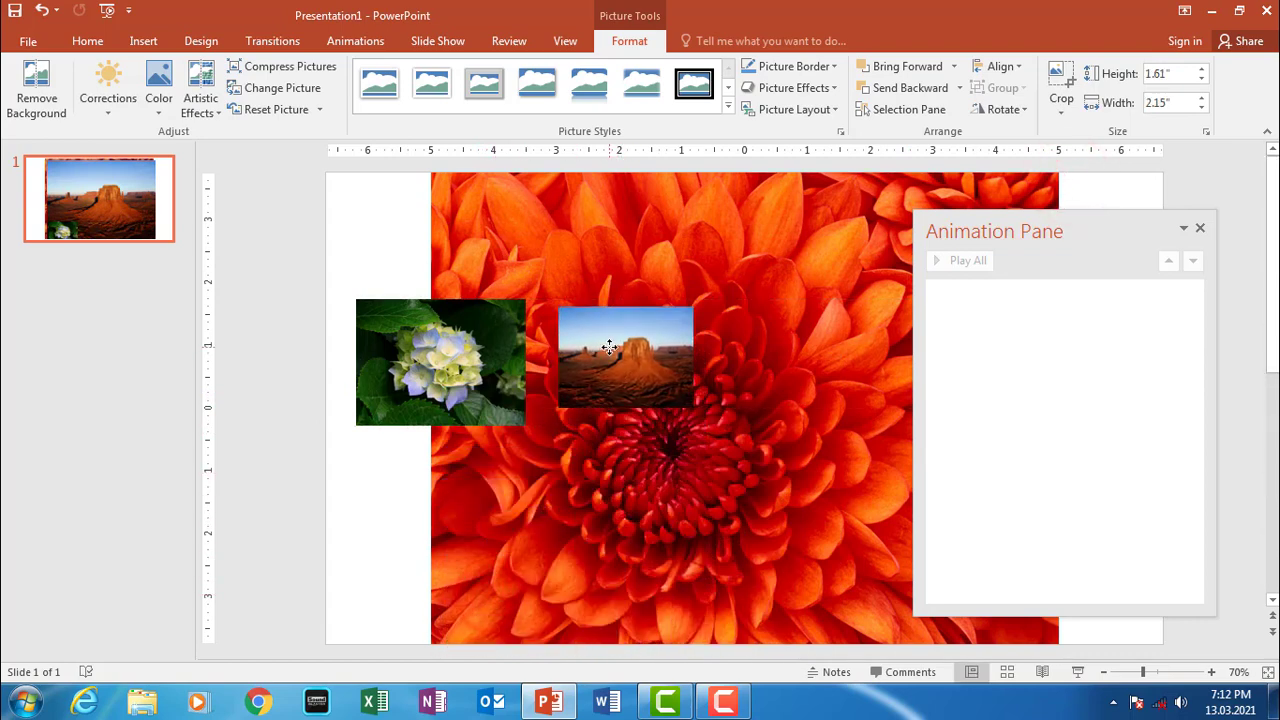
- Shrink the Chrysanthemum photo and line it up beside Desert in a row
click(748, 291)
drag(1062, 172, 540, 561)
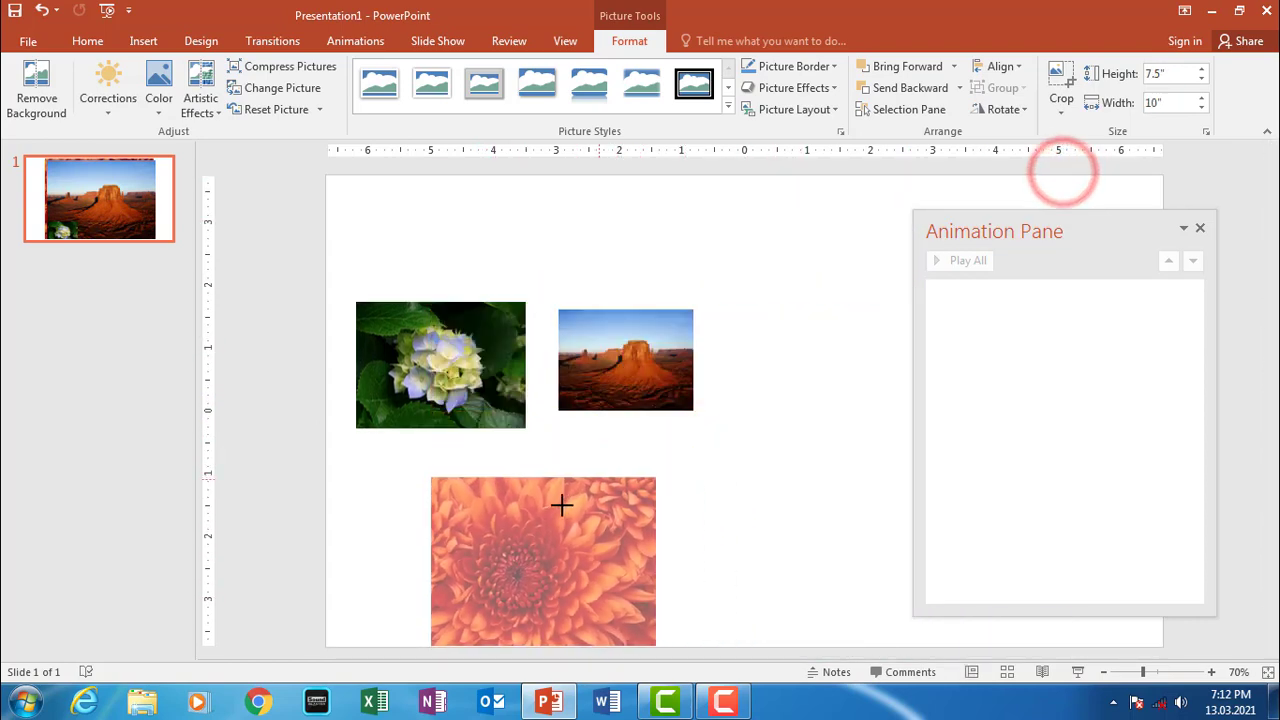
drag(503, 603, 807, 361)
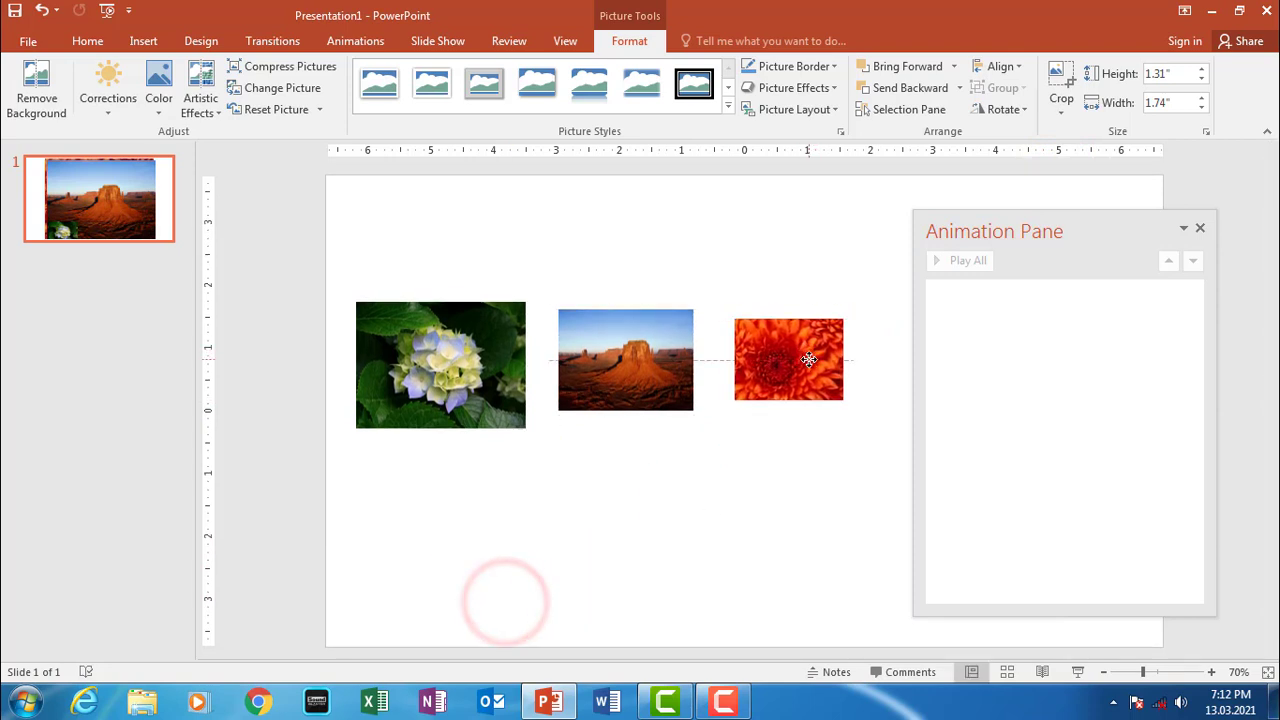
click(787, 486)
drag(695, 412, 689, 411)
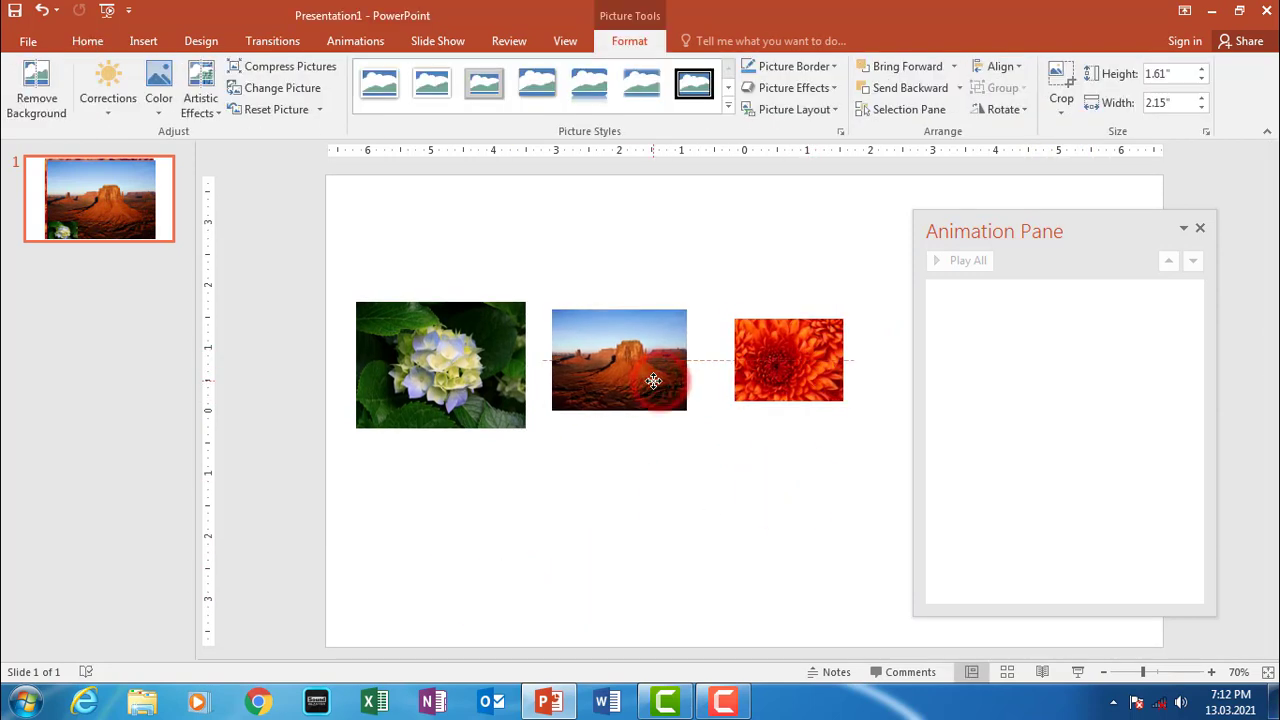
drag(770, 374, 758, 374)
drag(1031, 224, 1065, 220)
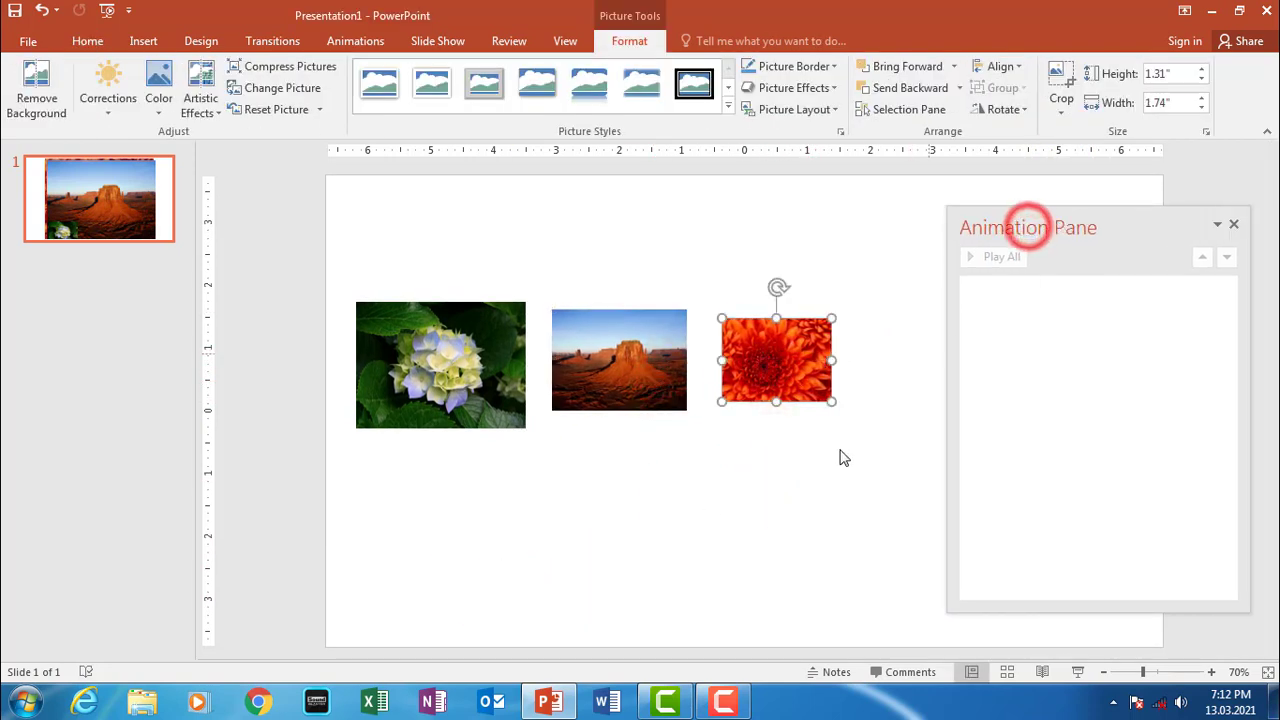
click(775, 503)
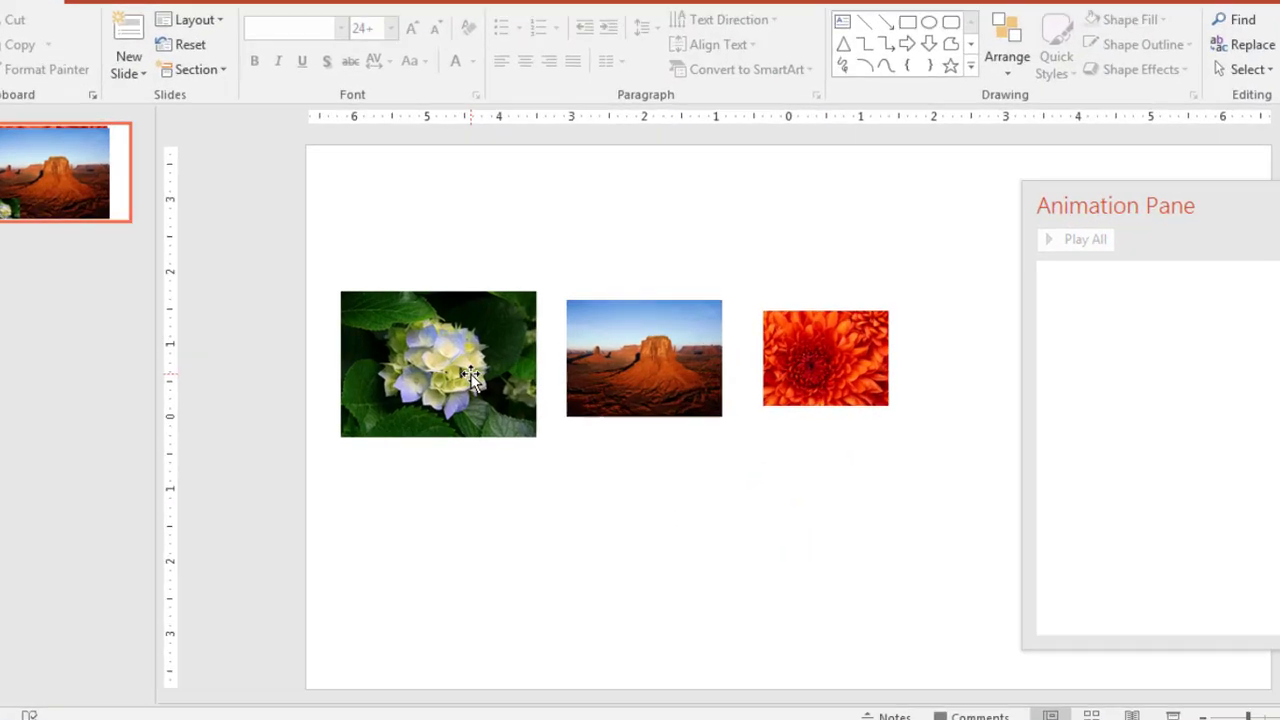
- In the Selection pane, rename the Hydrangeas picture (Picture 6) to 'Flower'
click(468, 375)
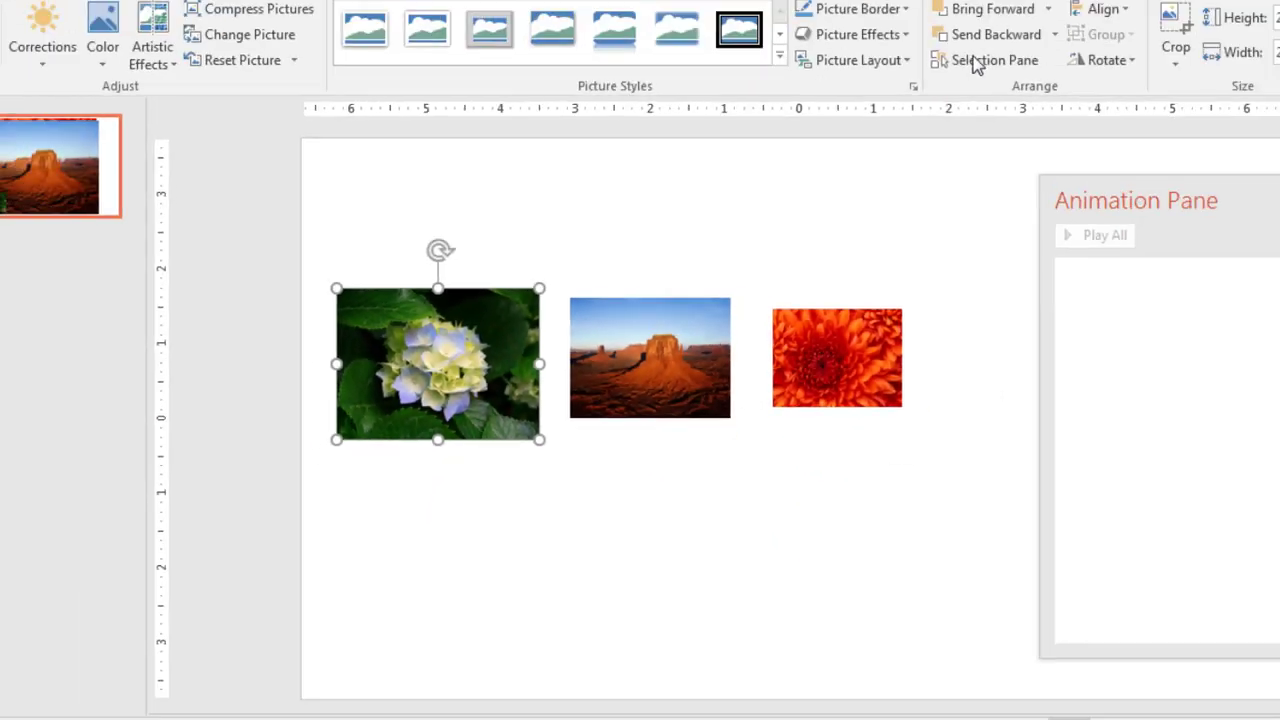
click(975, 62)
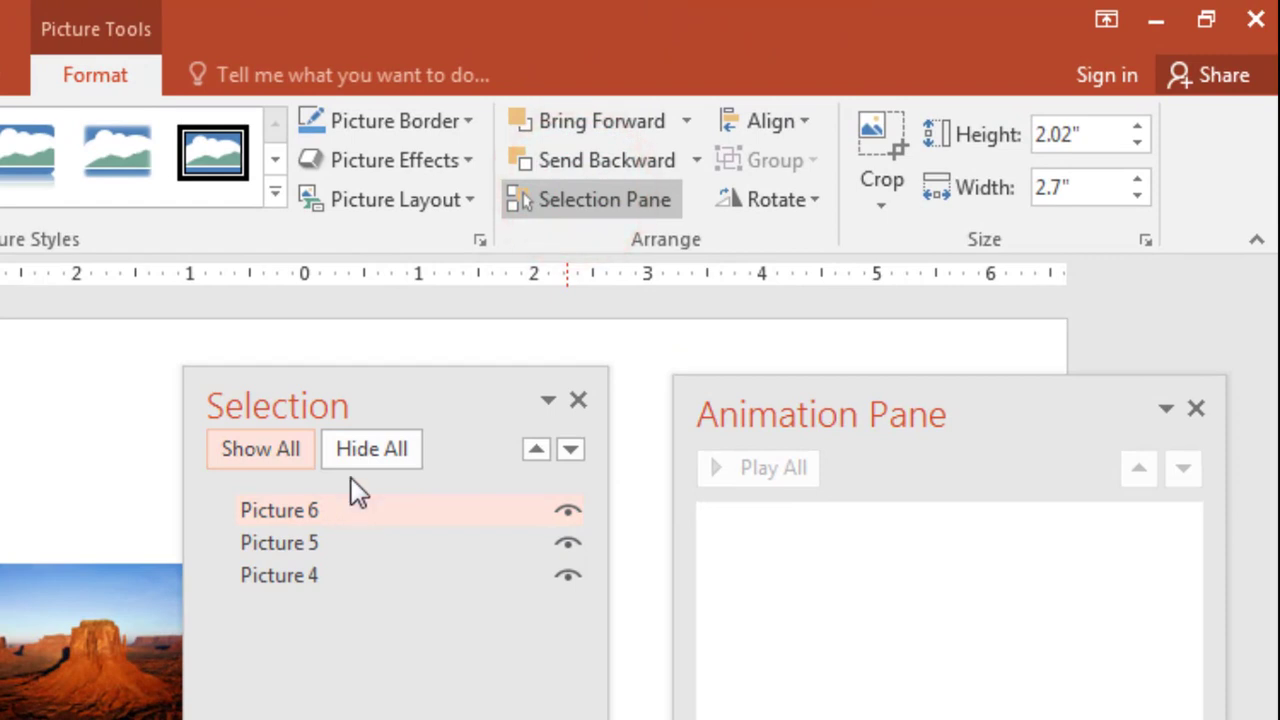
drag(380, 383, 669, 539)
click(651, 667)
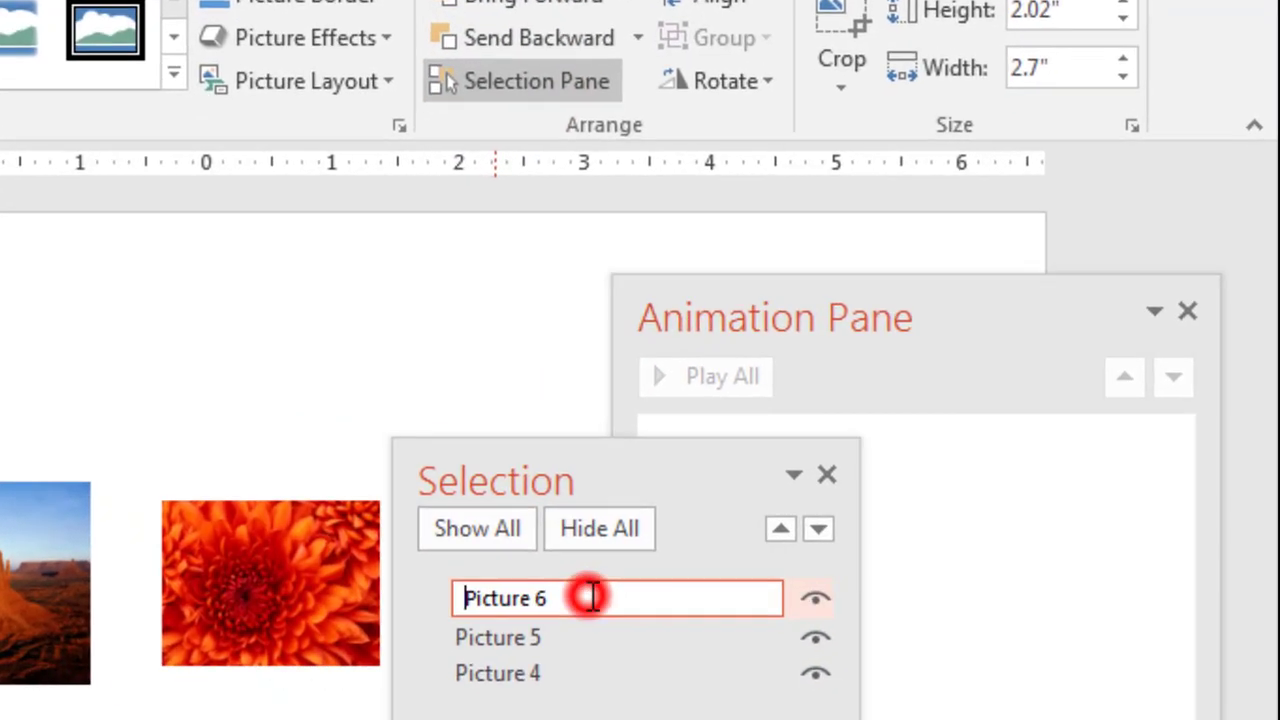
double_click(592, 597)
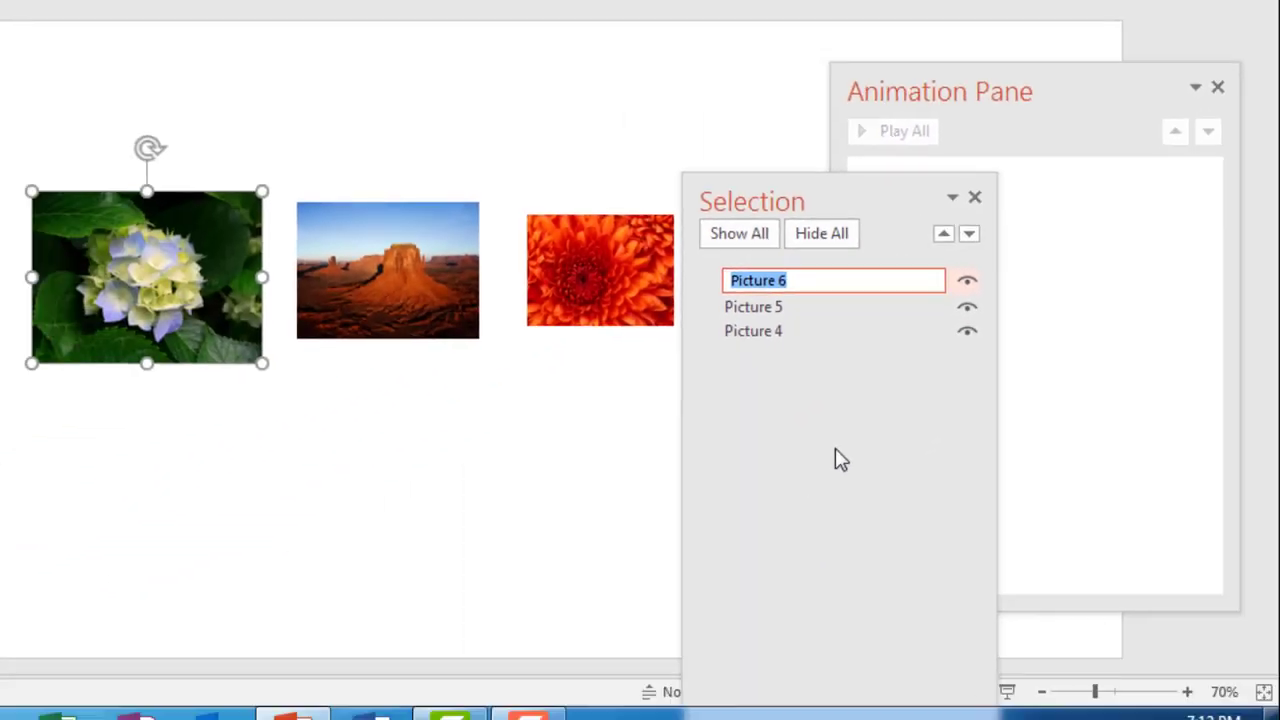
text(Flower)
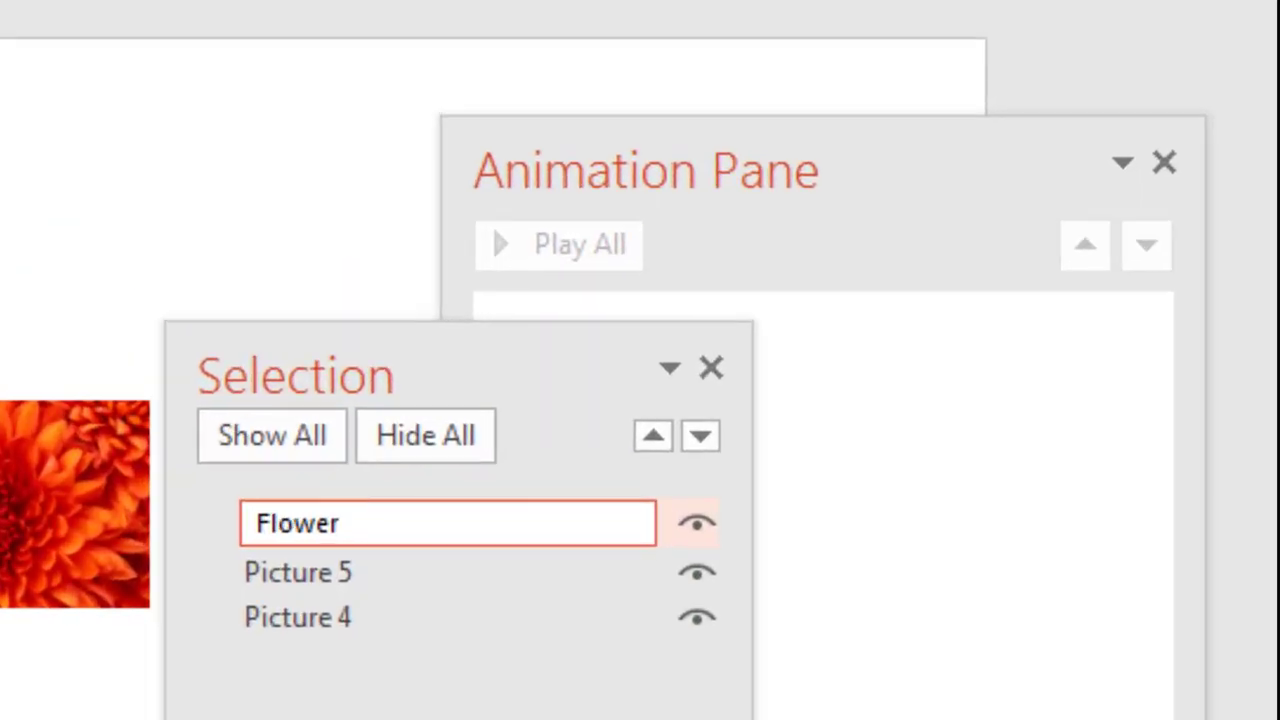
key(Return)
- Rename the Desert picture to 'Hill' and Picture 4 to 'Red Flower'
click(686, 344)
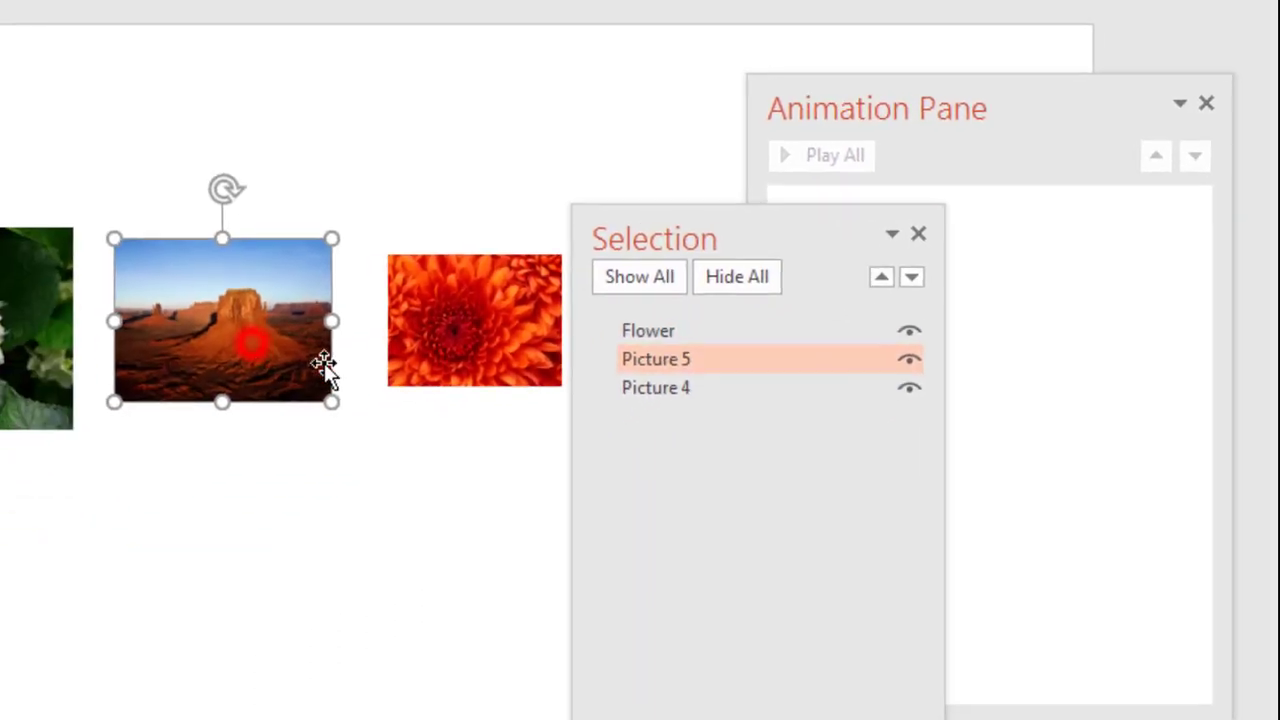
click(684, 344)
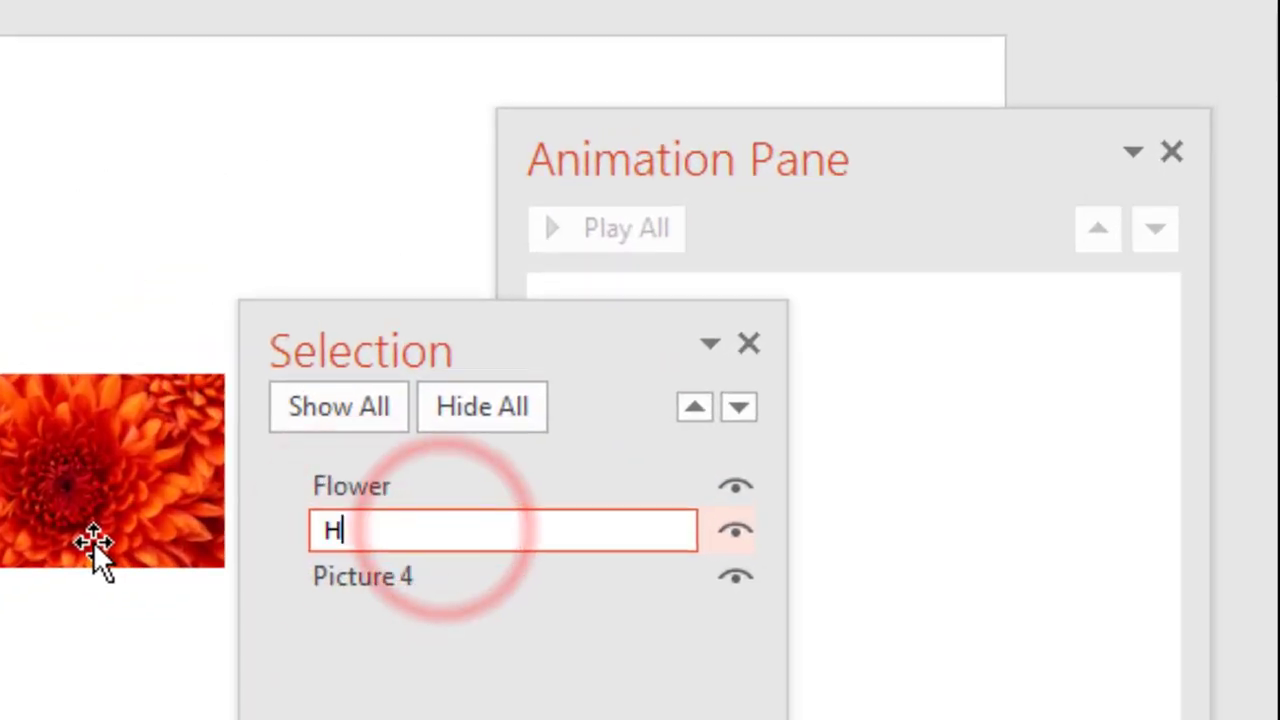
text(Hill)
key(Return)
click(93, 541)
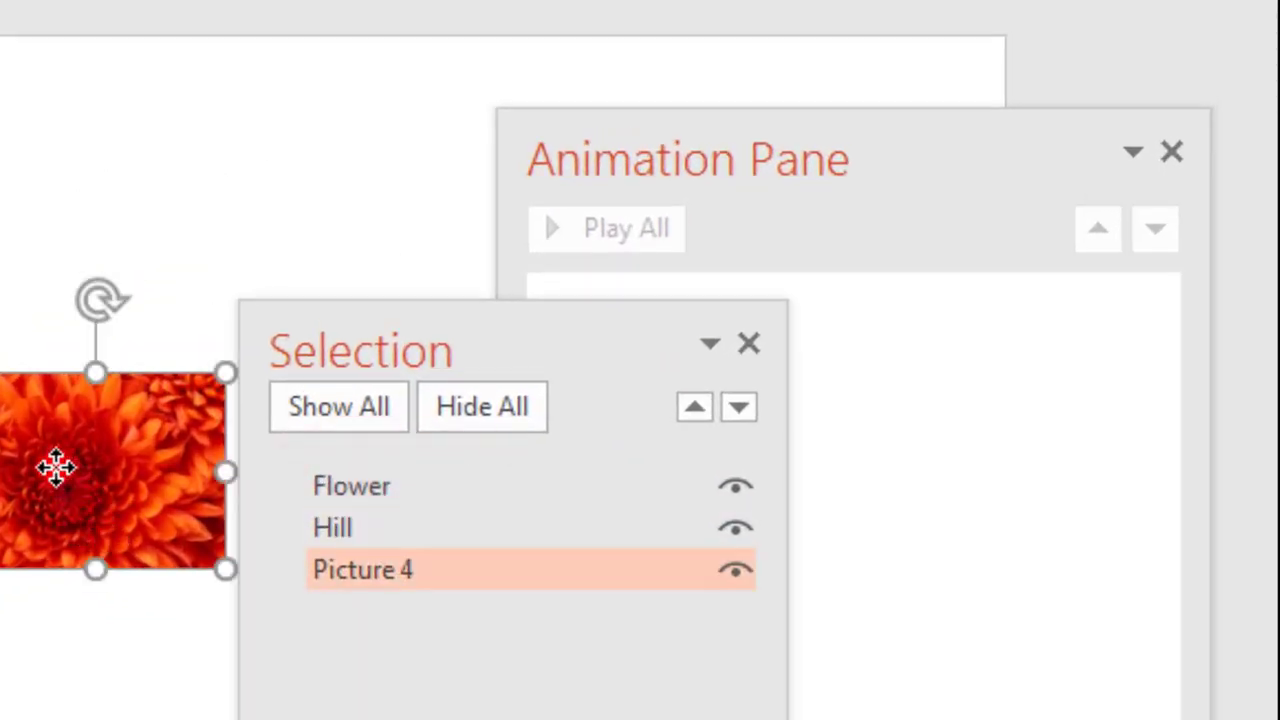
click(354, 562)
double_click(451, 566)
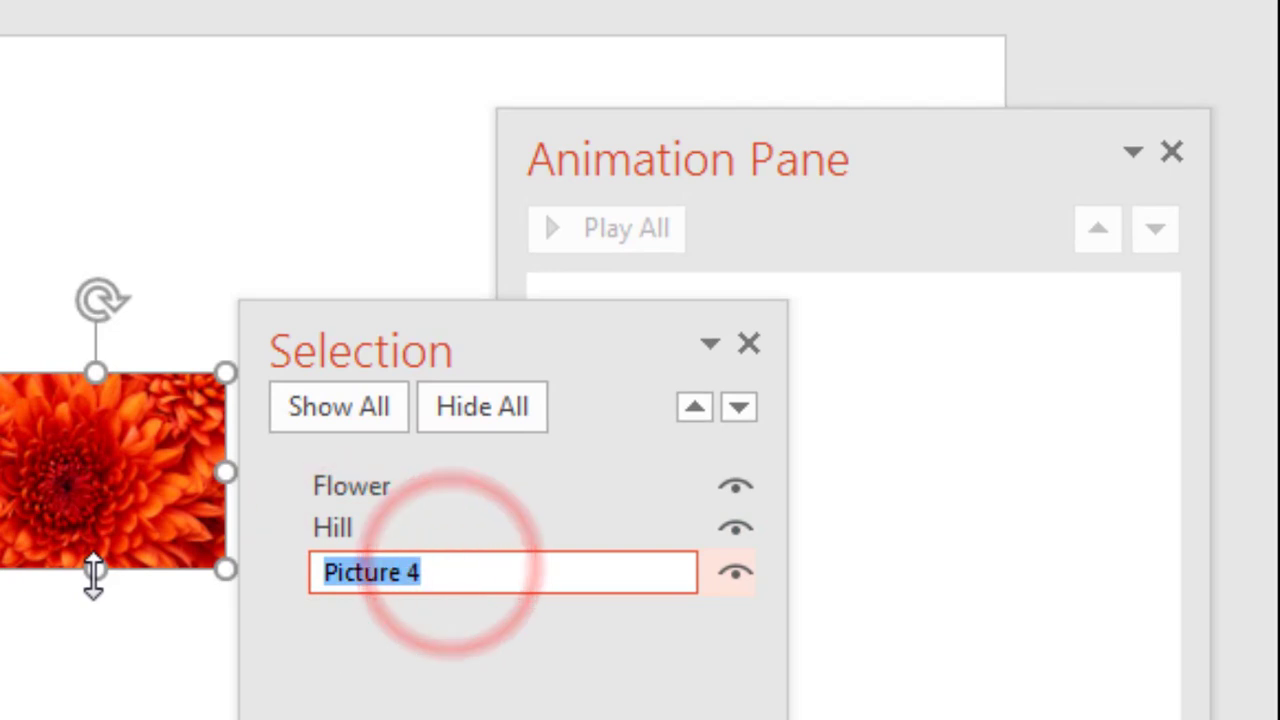
key(BackSpace)
text(Red Flowe)
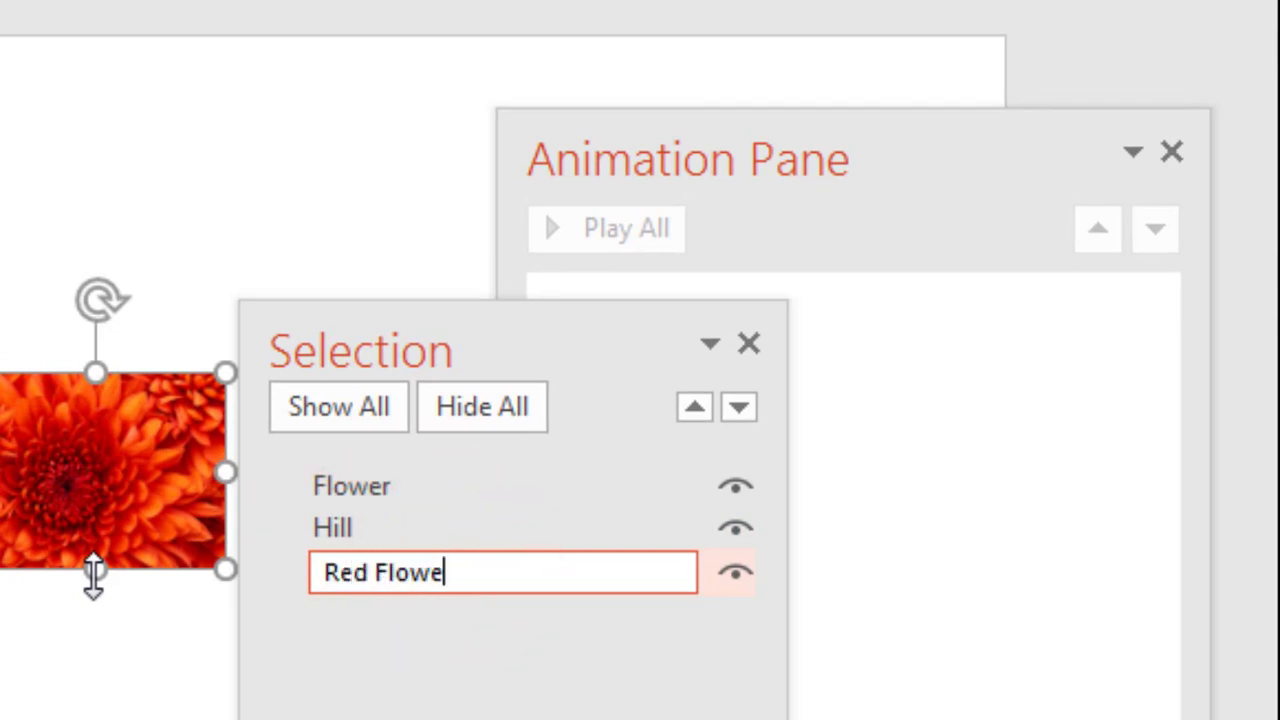
text(r)
key(Return)
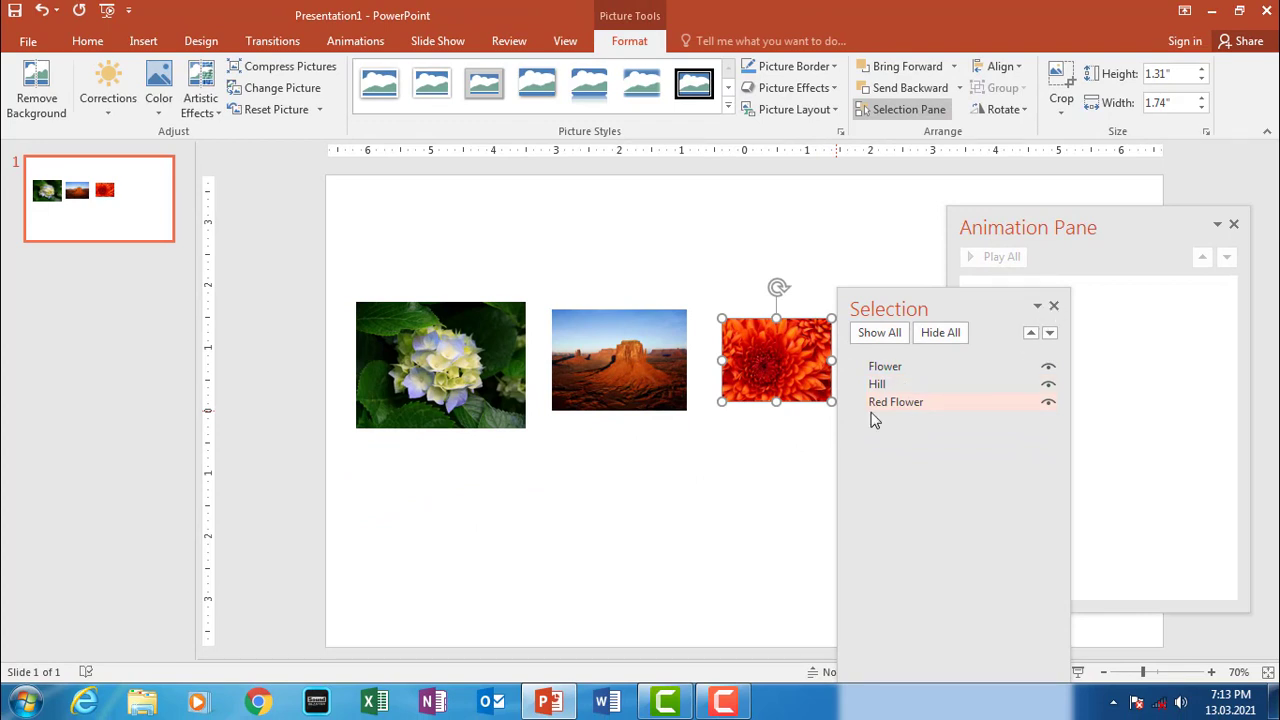
- Close the Selection pane and nudge the Red Flower photo slightly left
click(1053, 303)
click(734, 468)
drag(800, 387, 791, 364)
click(734, 476)
drag(965, 228, 886, 233)
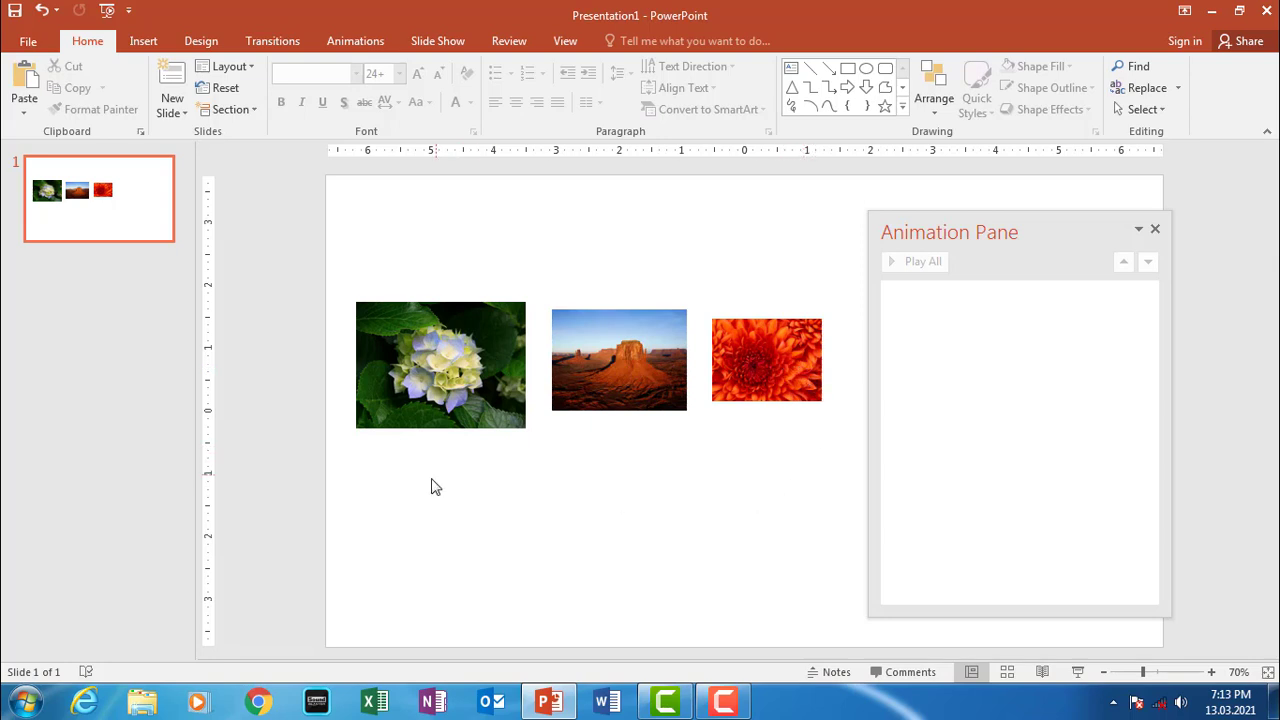
- Give the Flower picture a Zoom entrance animation
double_click(461, 378)
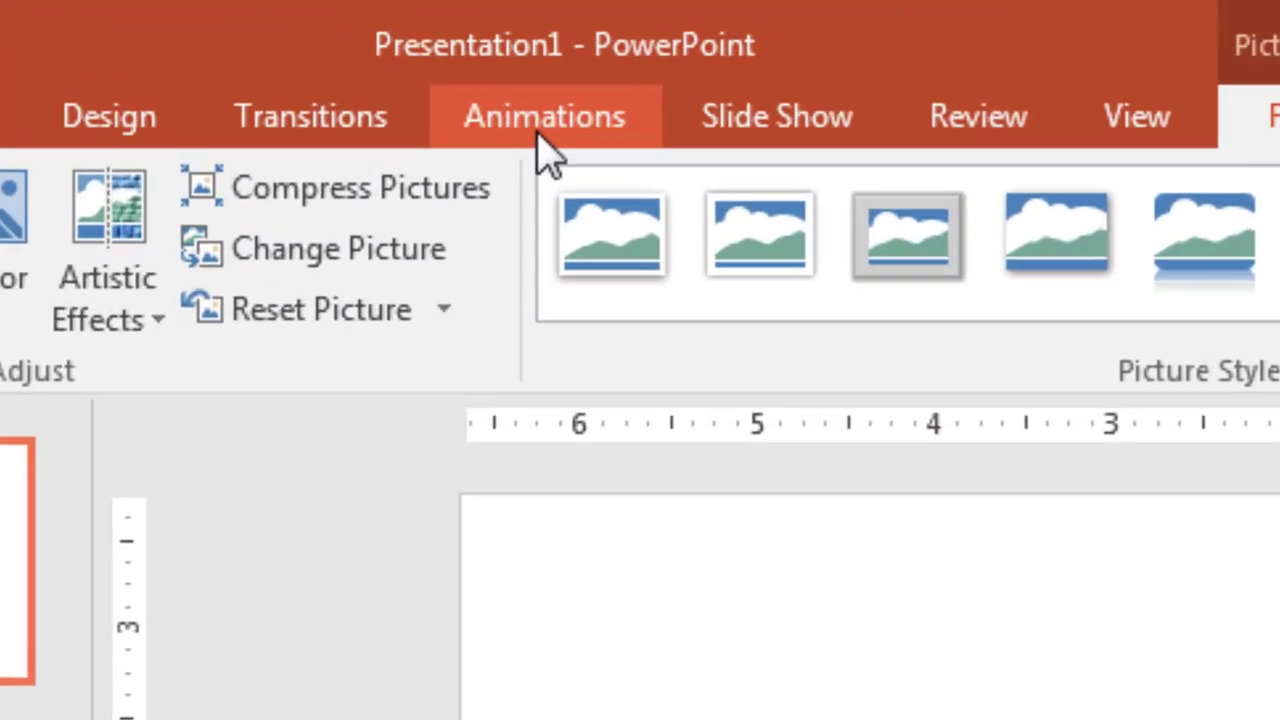
click(355, 41)
click(921, 342)
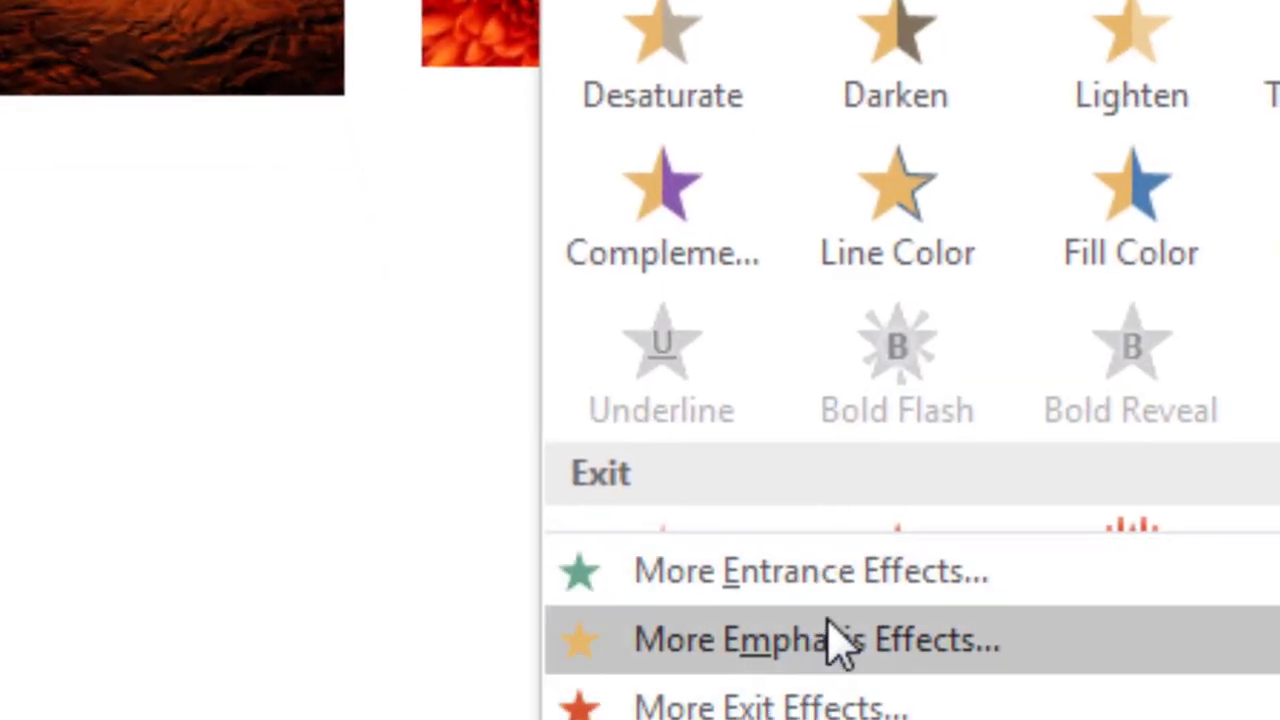
click(838, 578)
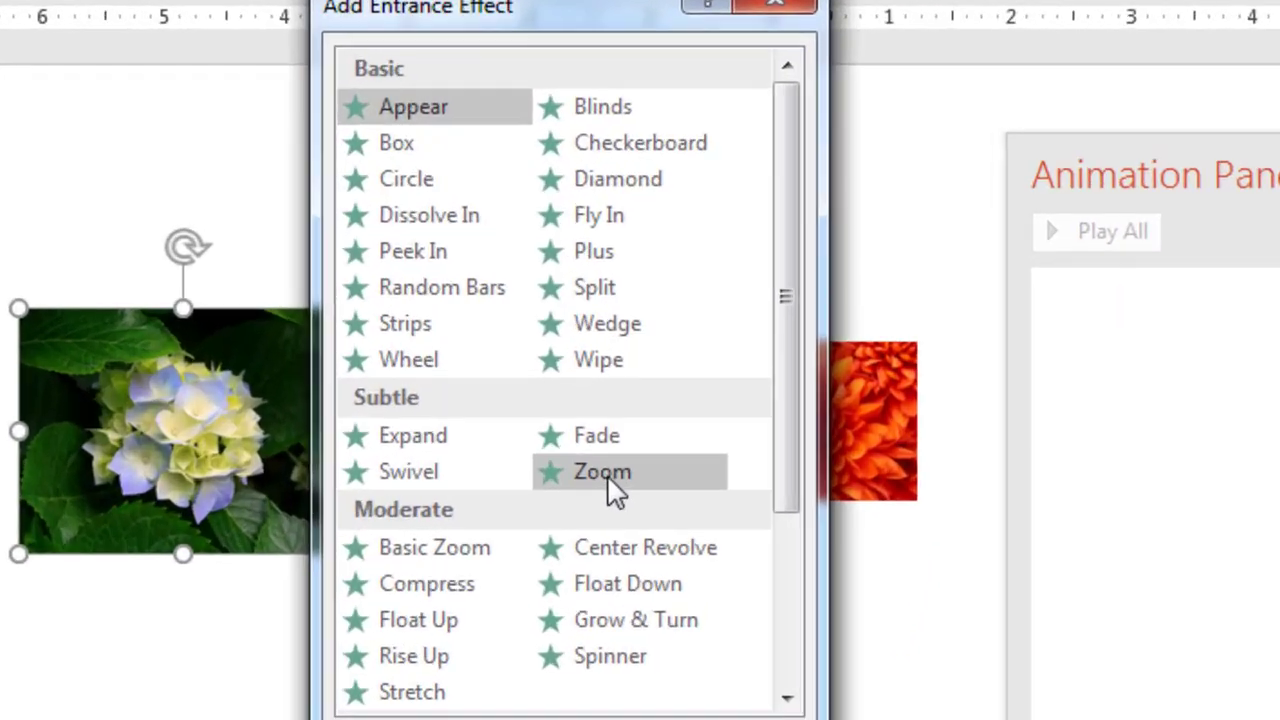
click(623, 422)
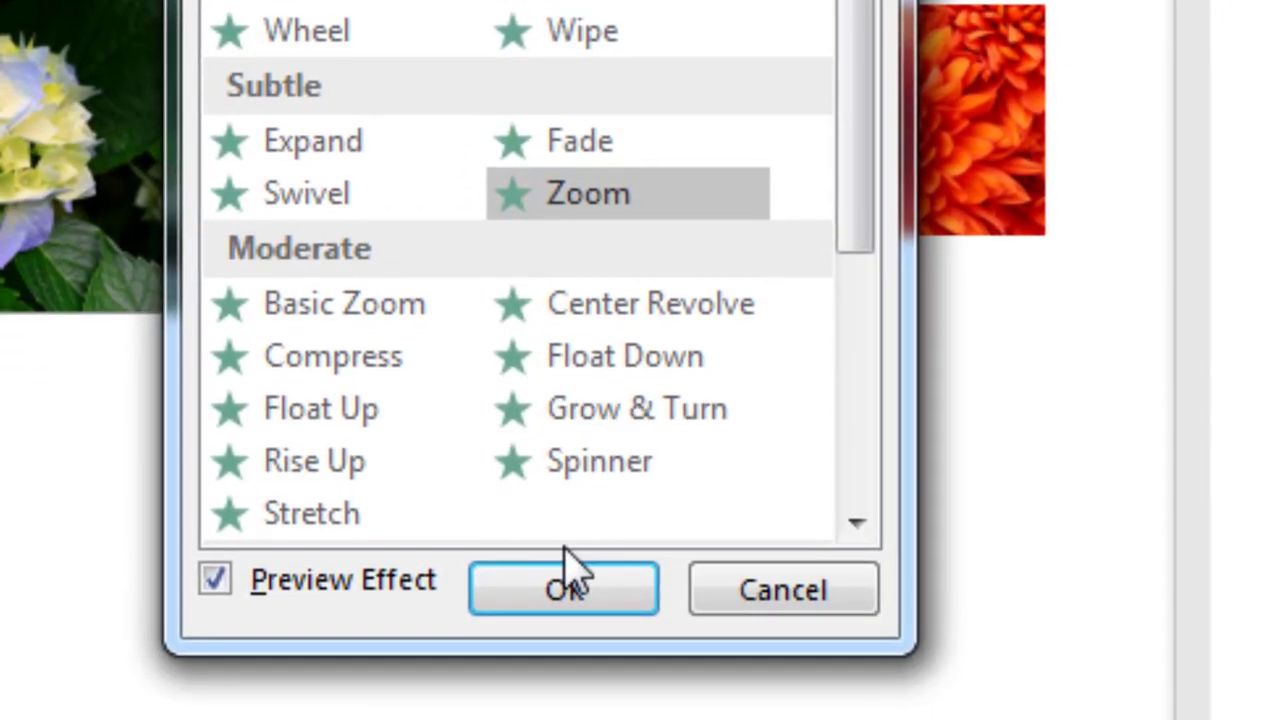
click(565, 704)
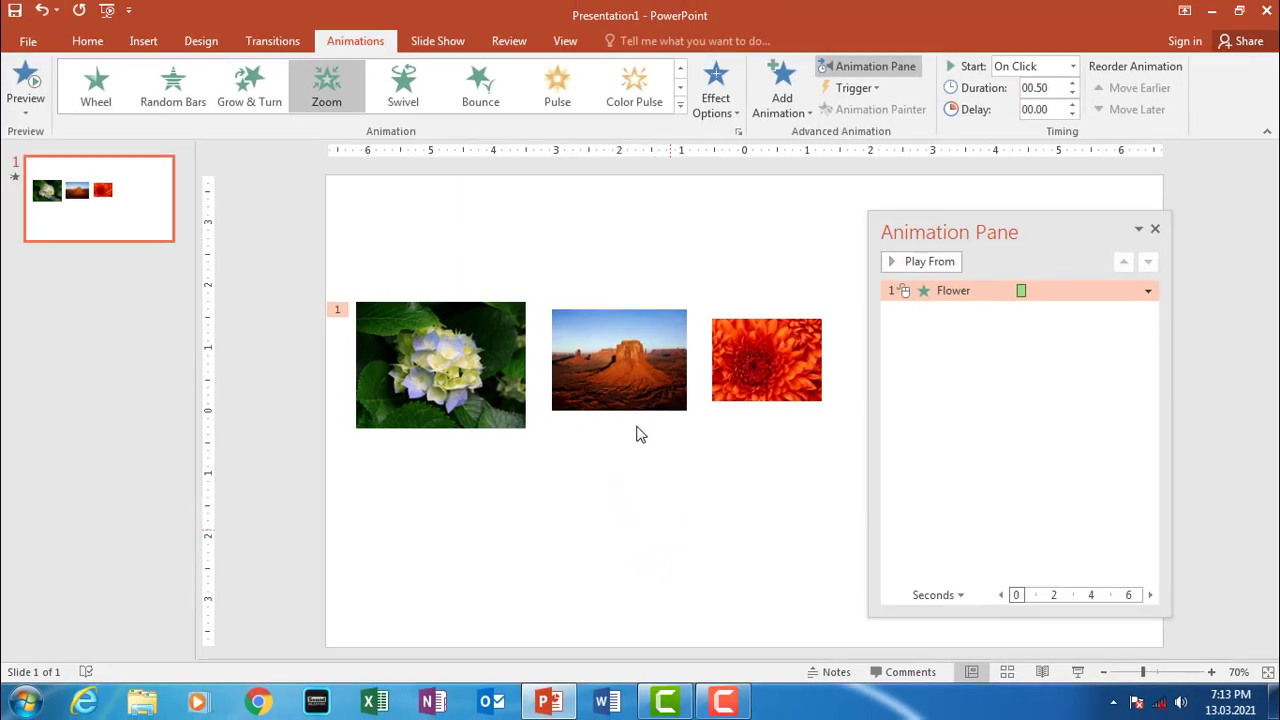
- Give the Hill picture a Spinner entrance animation
click(632, 374)
click(788, 97)
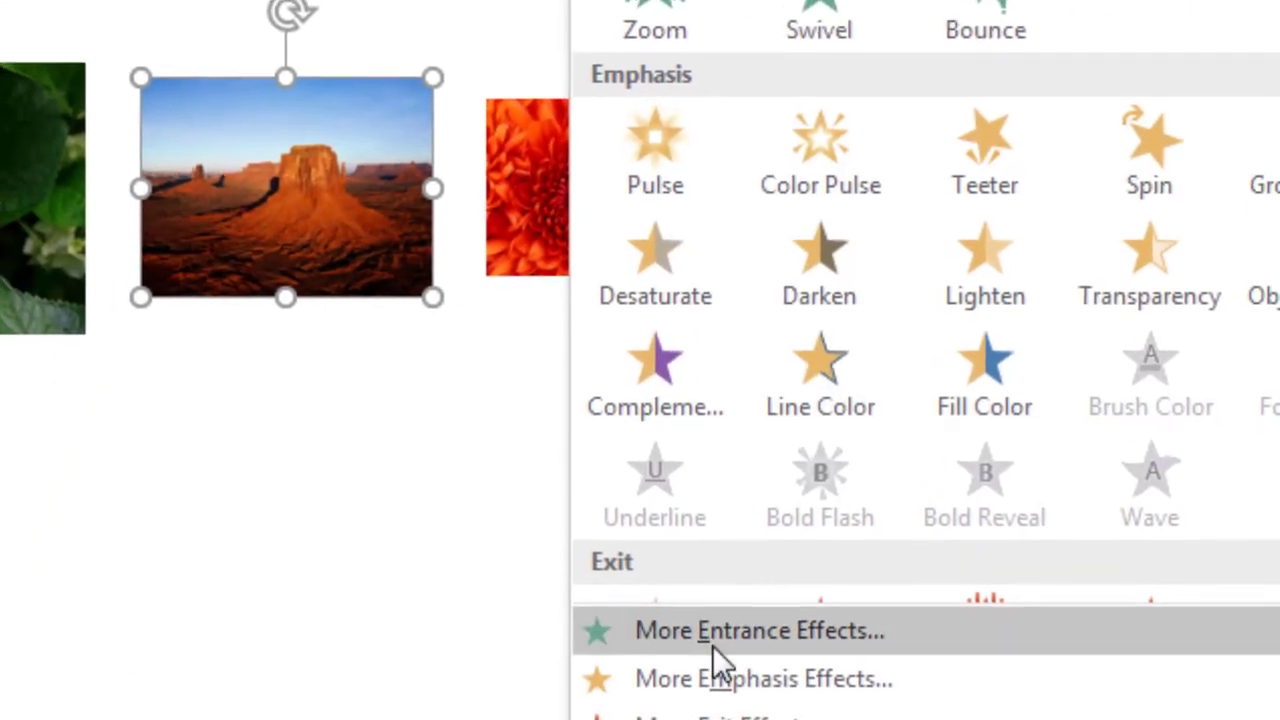
click(714, 663)
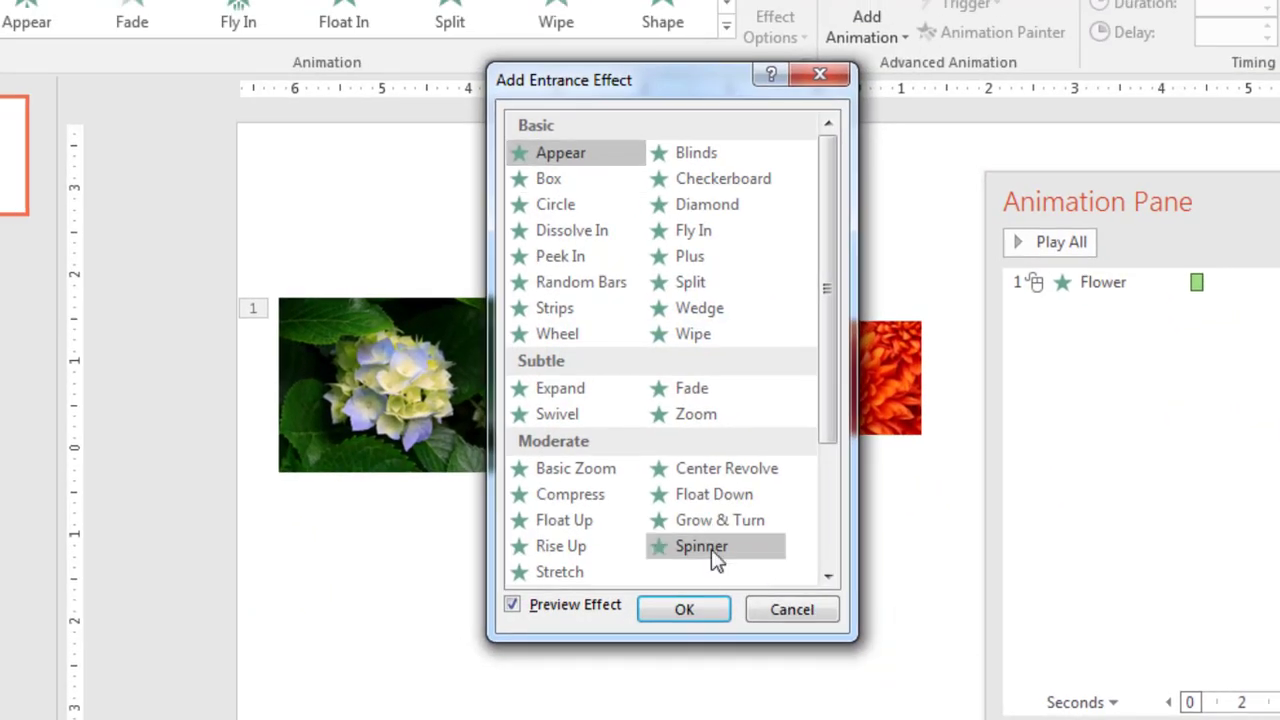
click(711, 547)
click(683, 610)
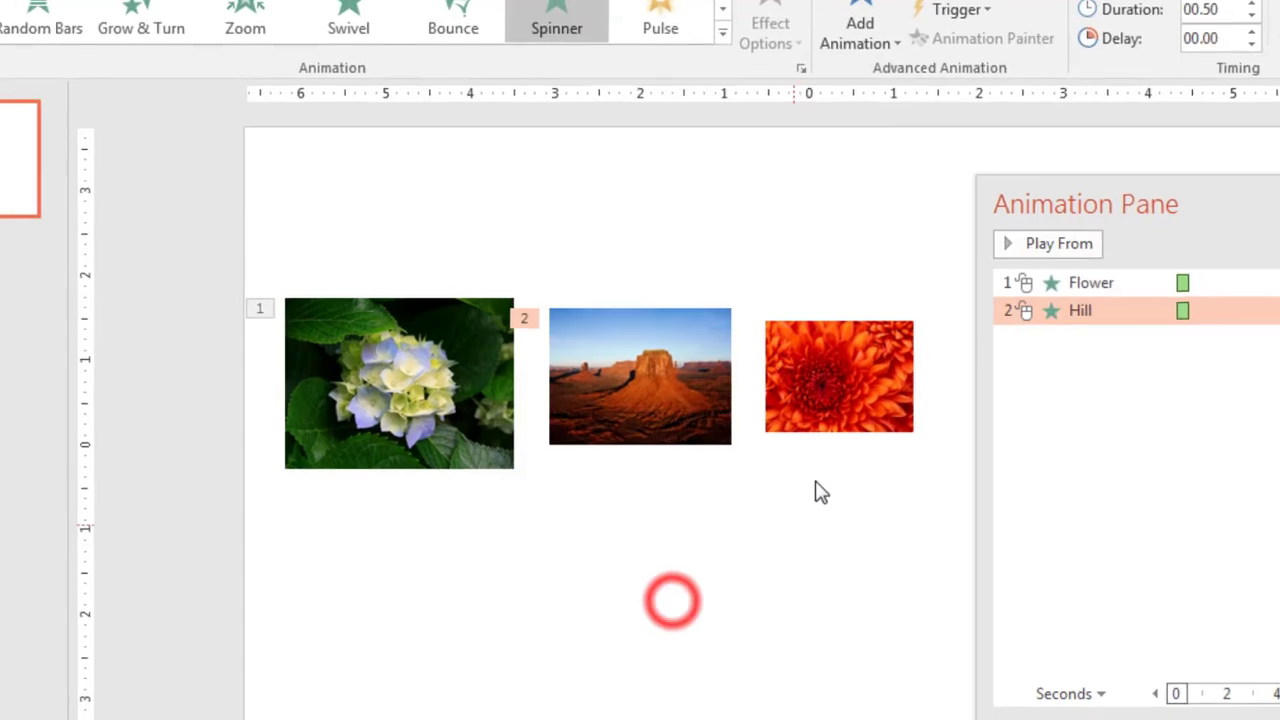
- Give the Red Flower picture a Stretch entrance animation, then check each picture's animation
click(735, 347)
click(751, 92)
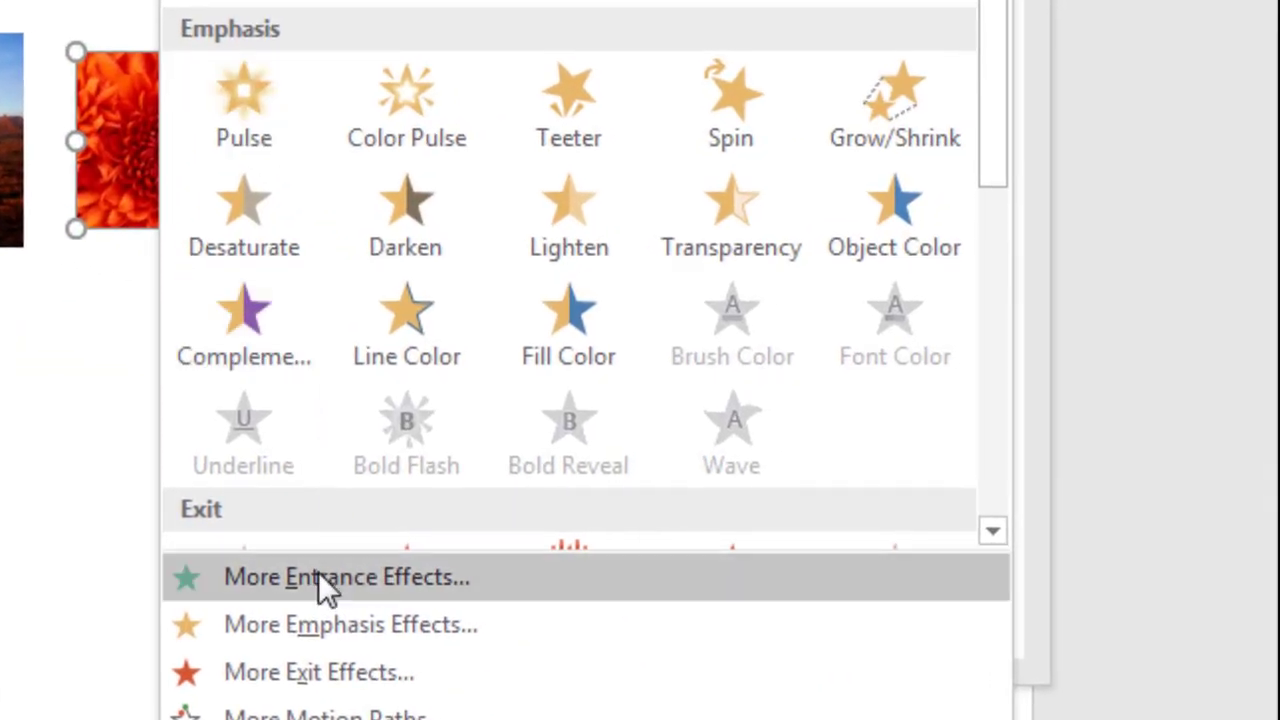
click(714, 663)
drag(588, 124, 1196, 115)
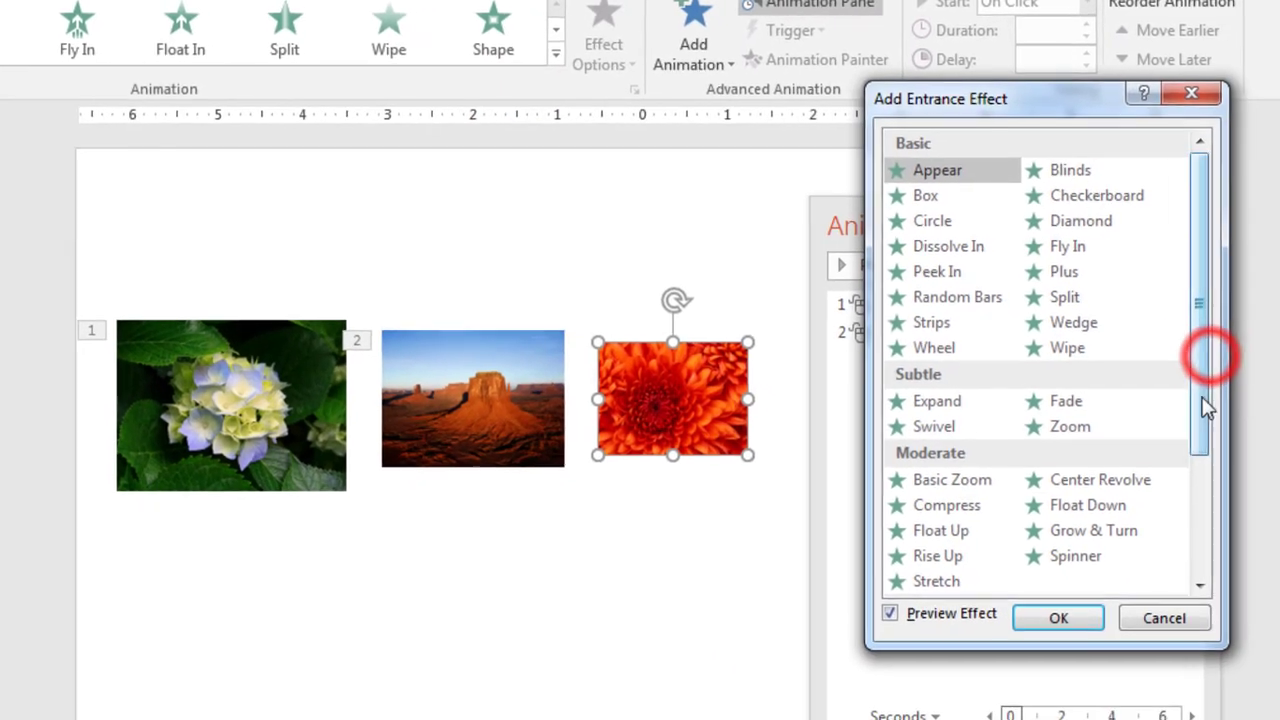
drag(1207, 407, 1195, 500)
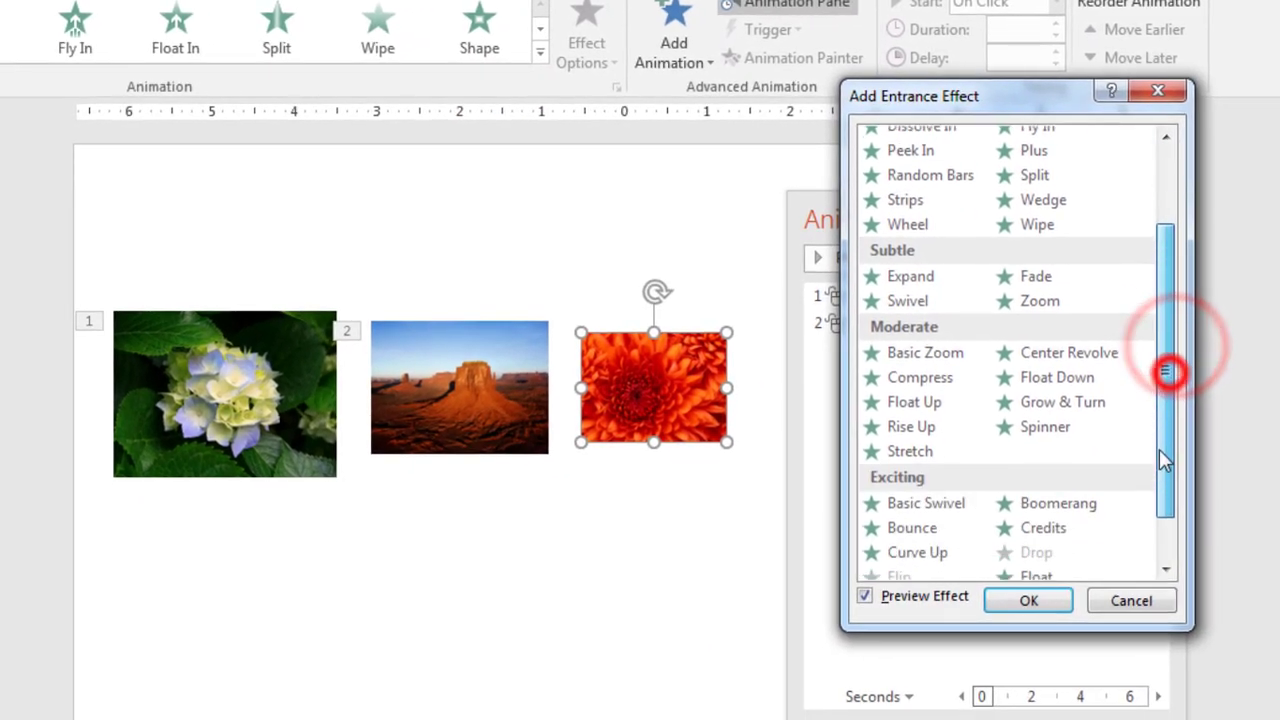
click(915, 405)
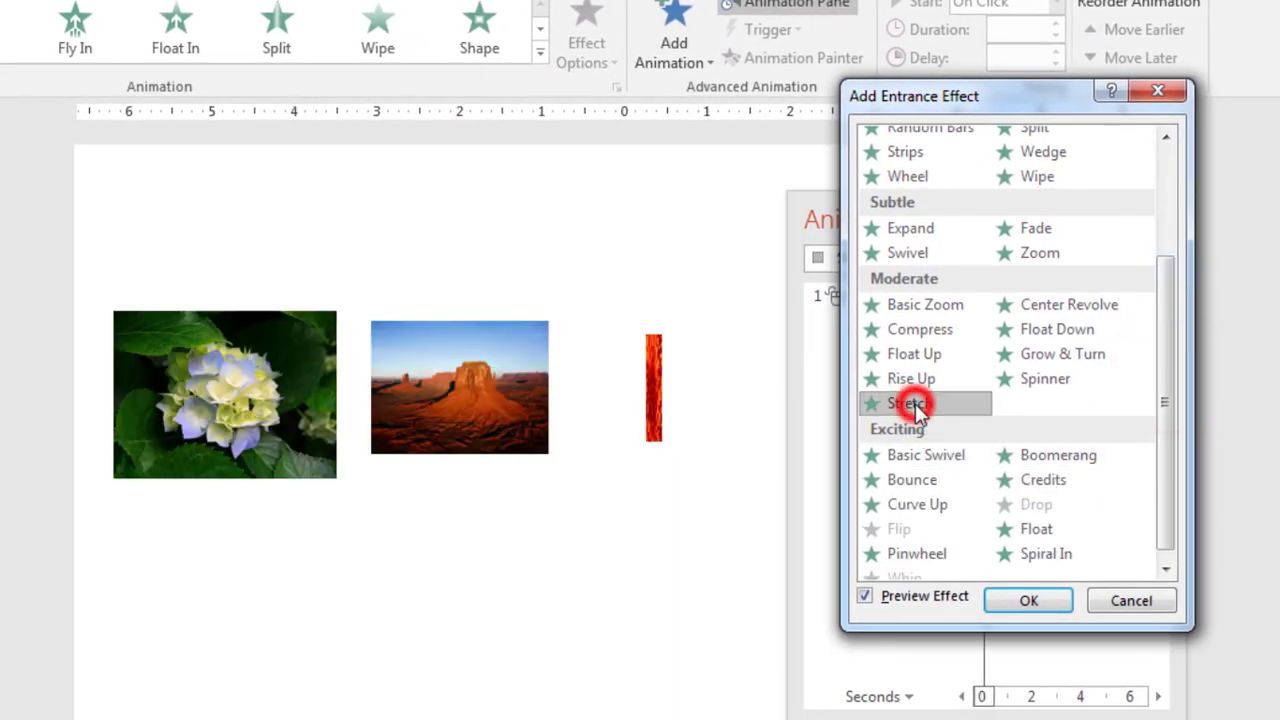
click(1018, 604)
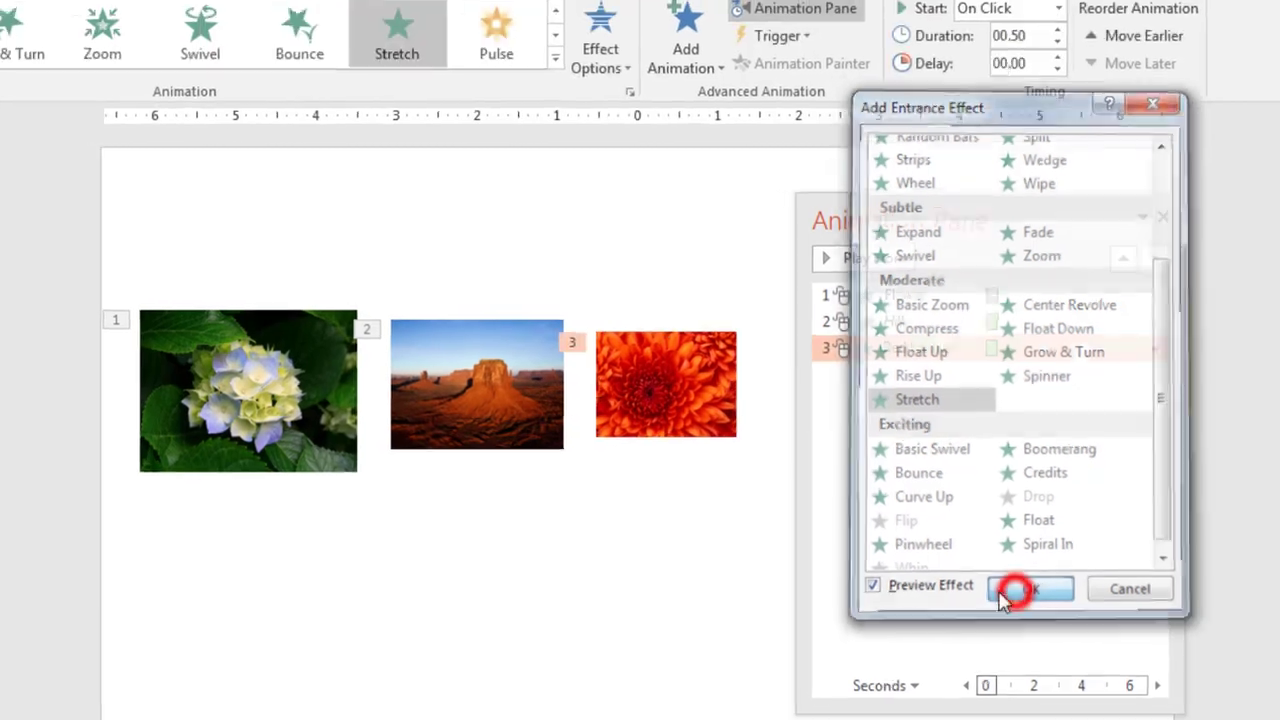
click(430, 360)
click(628, 362)
click(719, 362)
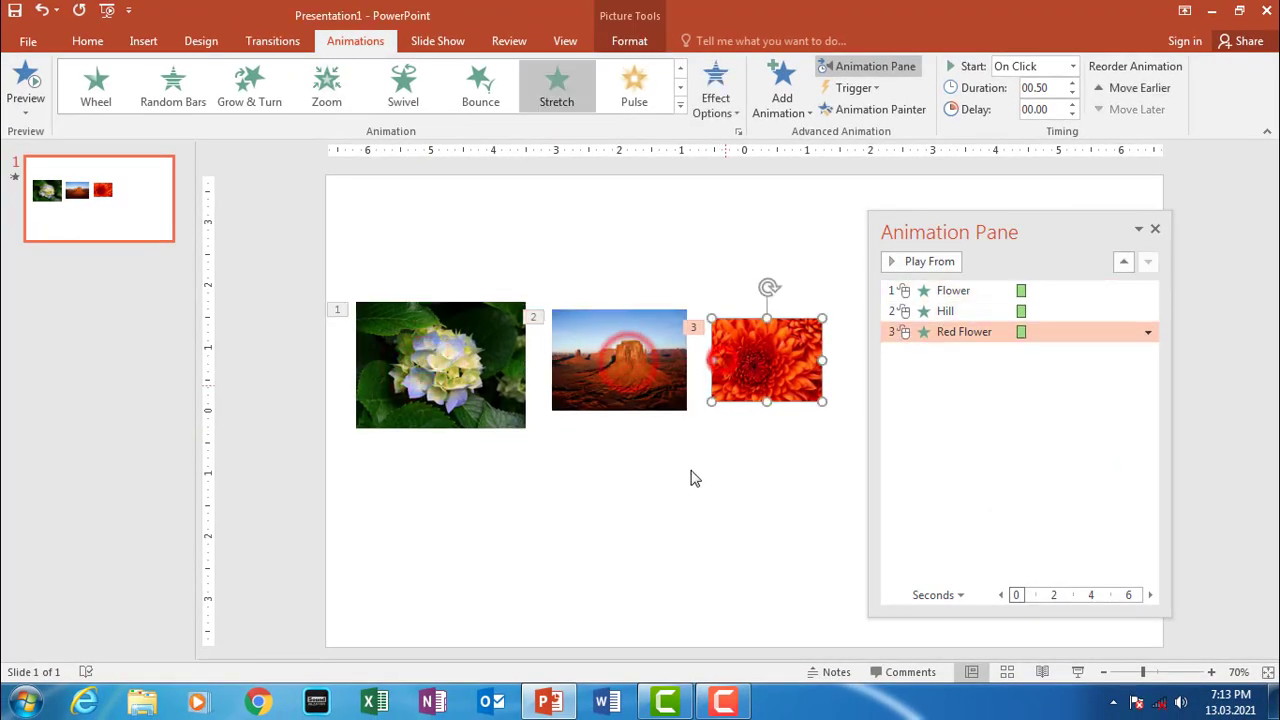
click(688, 484)
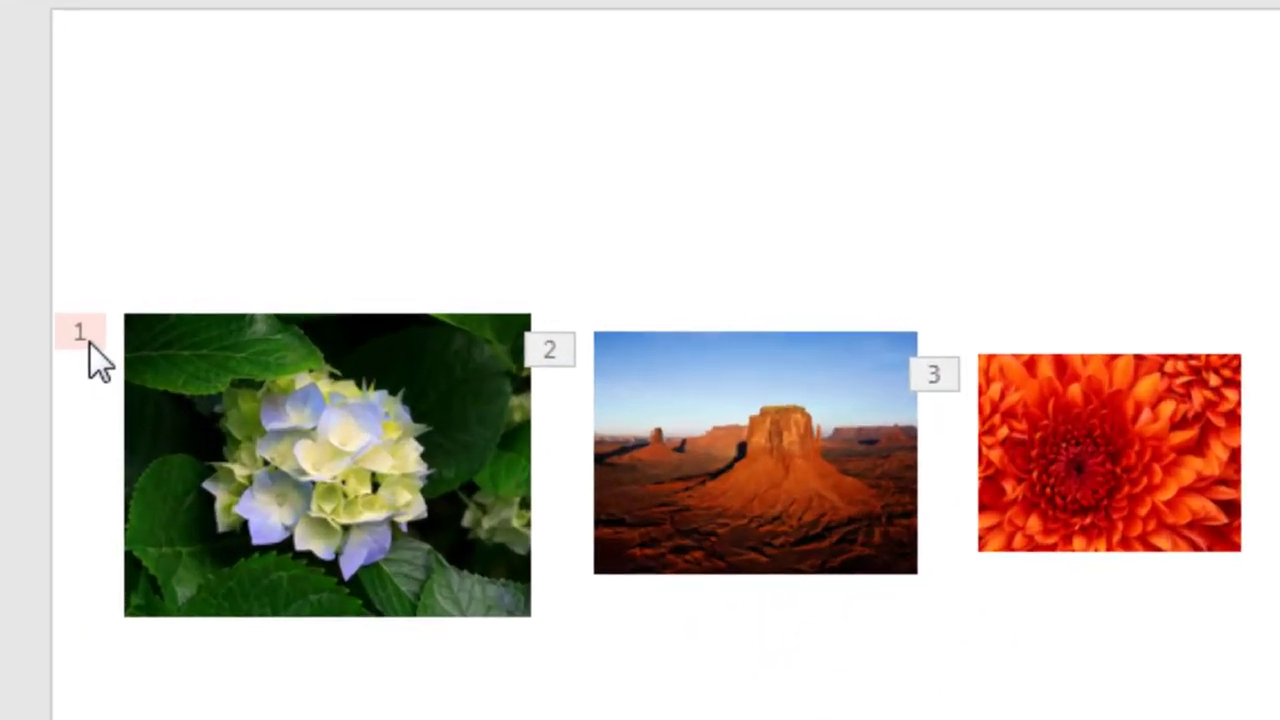
- Run the slide show, clicking to bring in Flower, Hill and Red Flower, then exit
click(1006, 684)
key(F5)
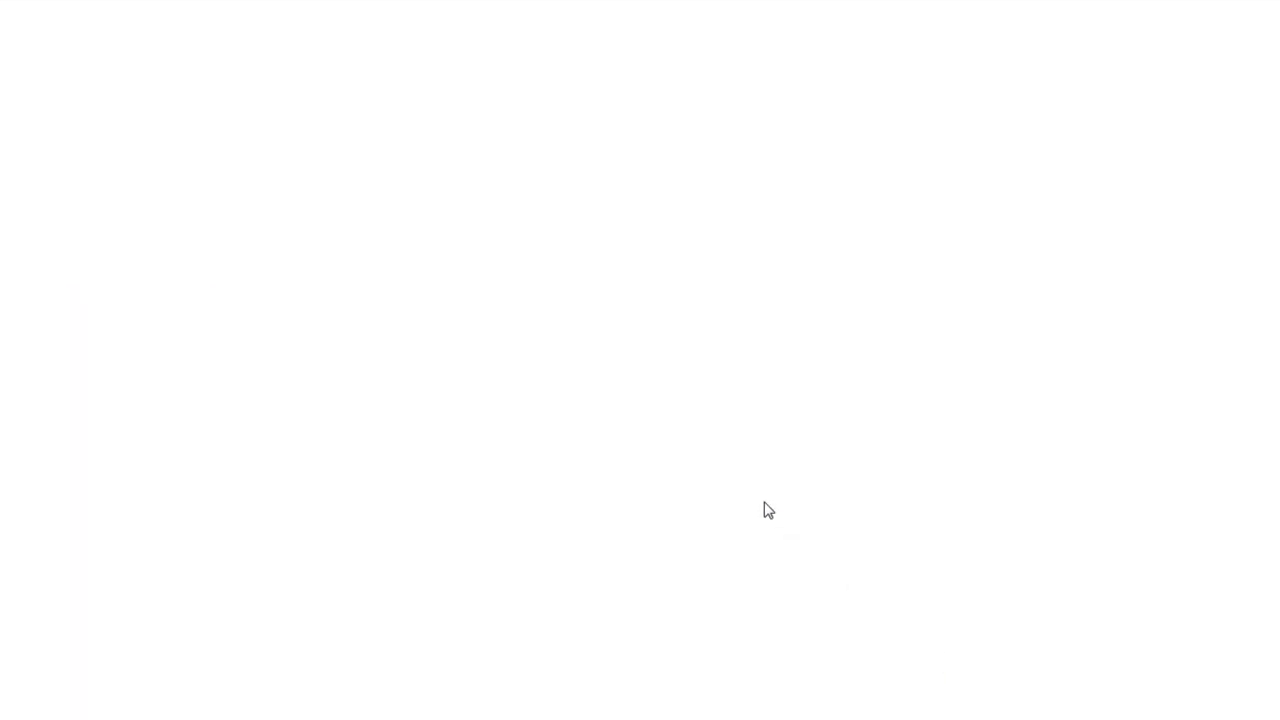
click(503, 346)
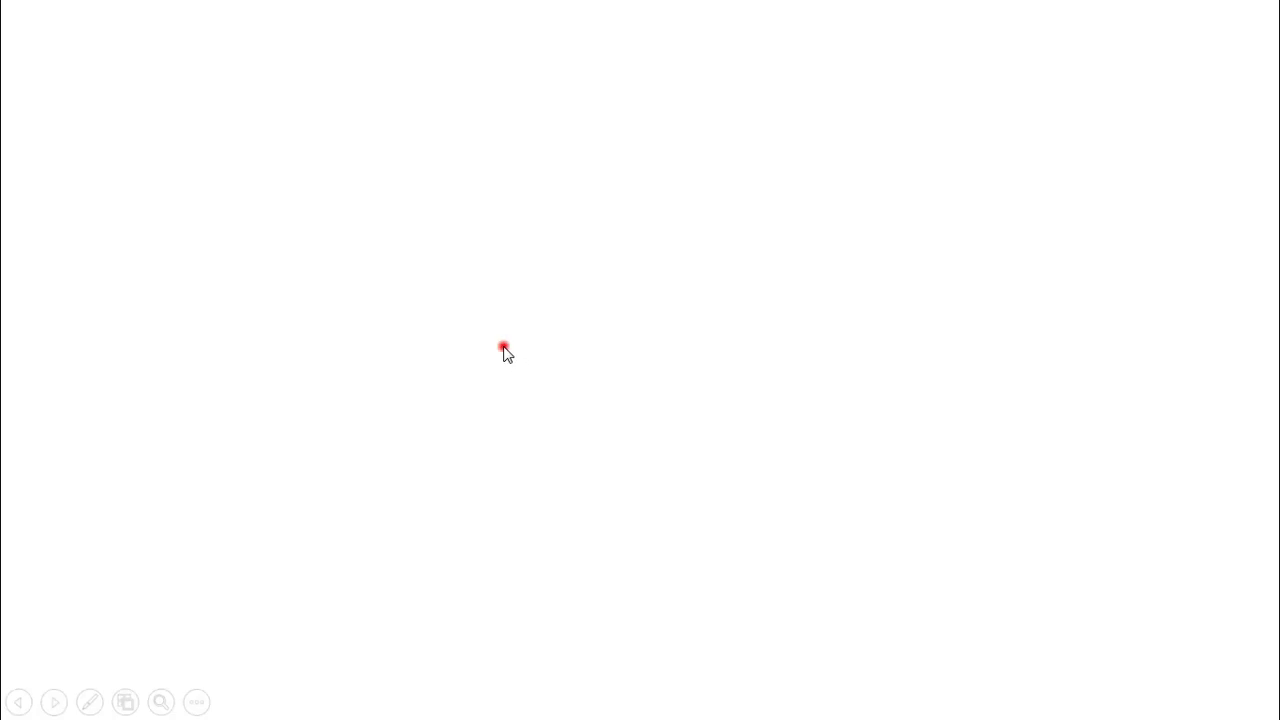
click(504, 430)
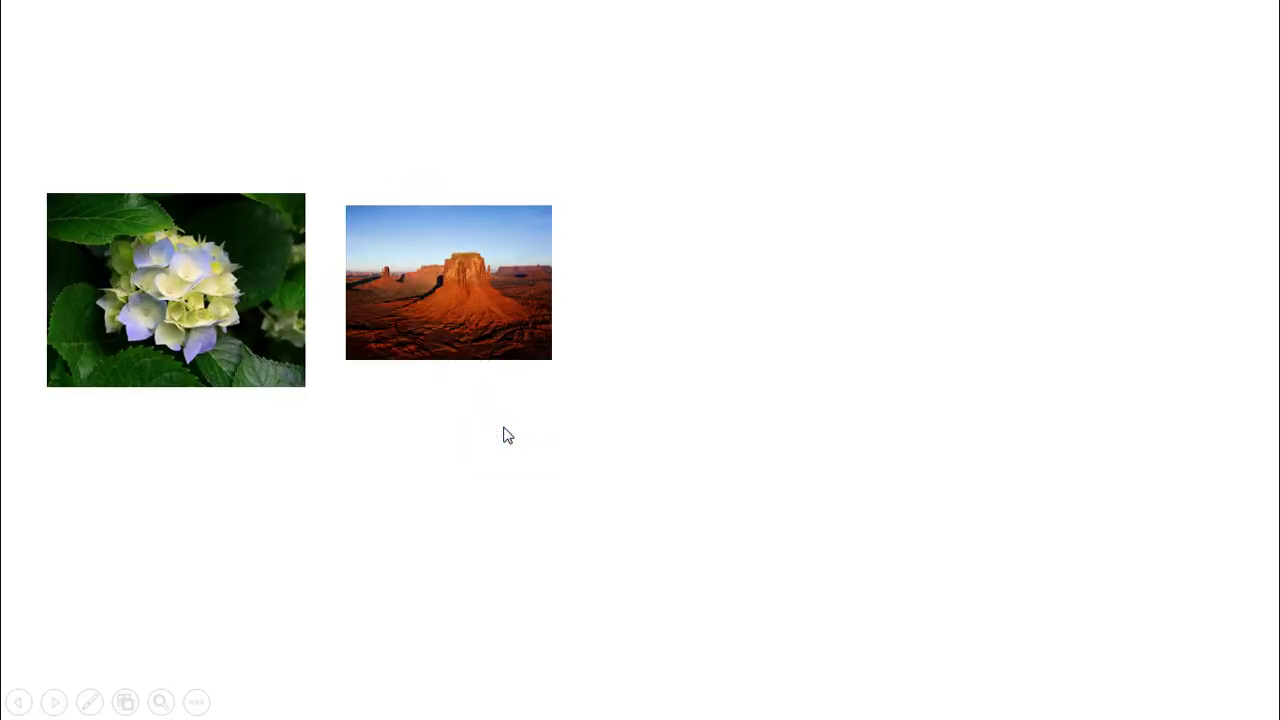
click(504, 430)
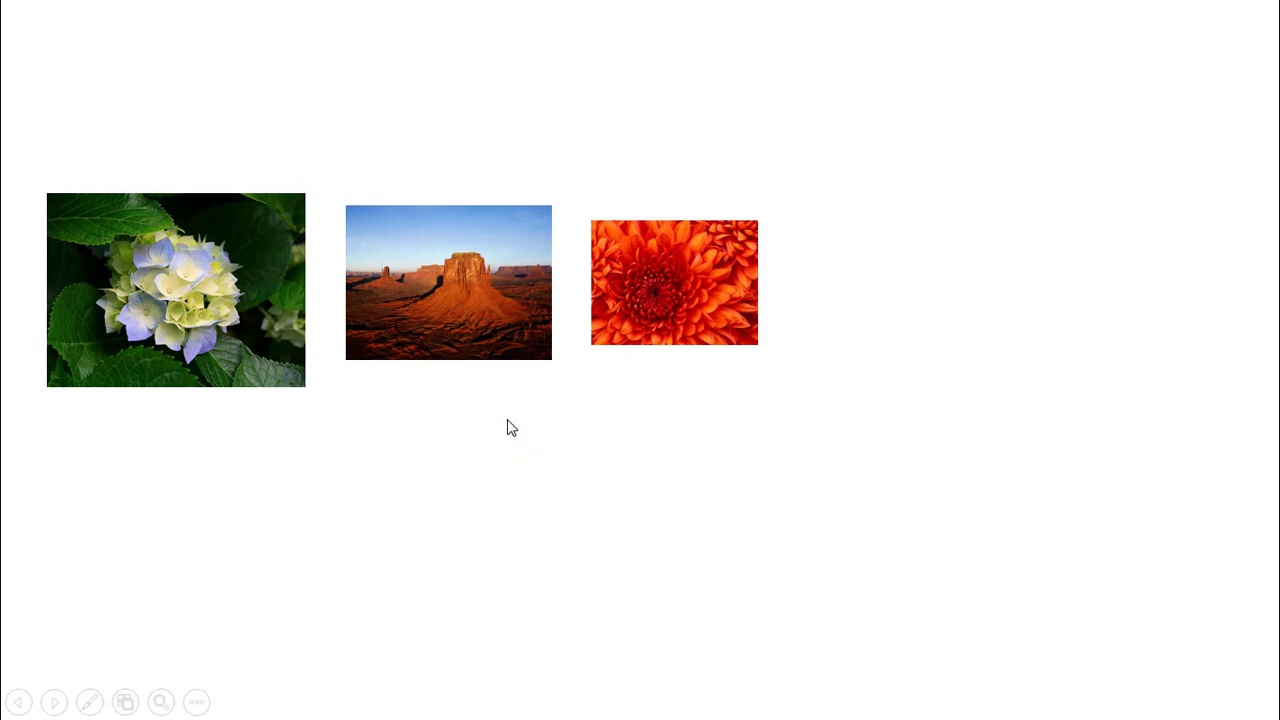
key(Escape)
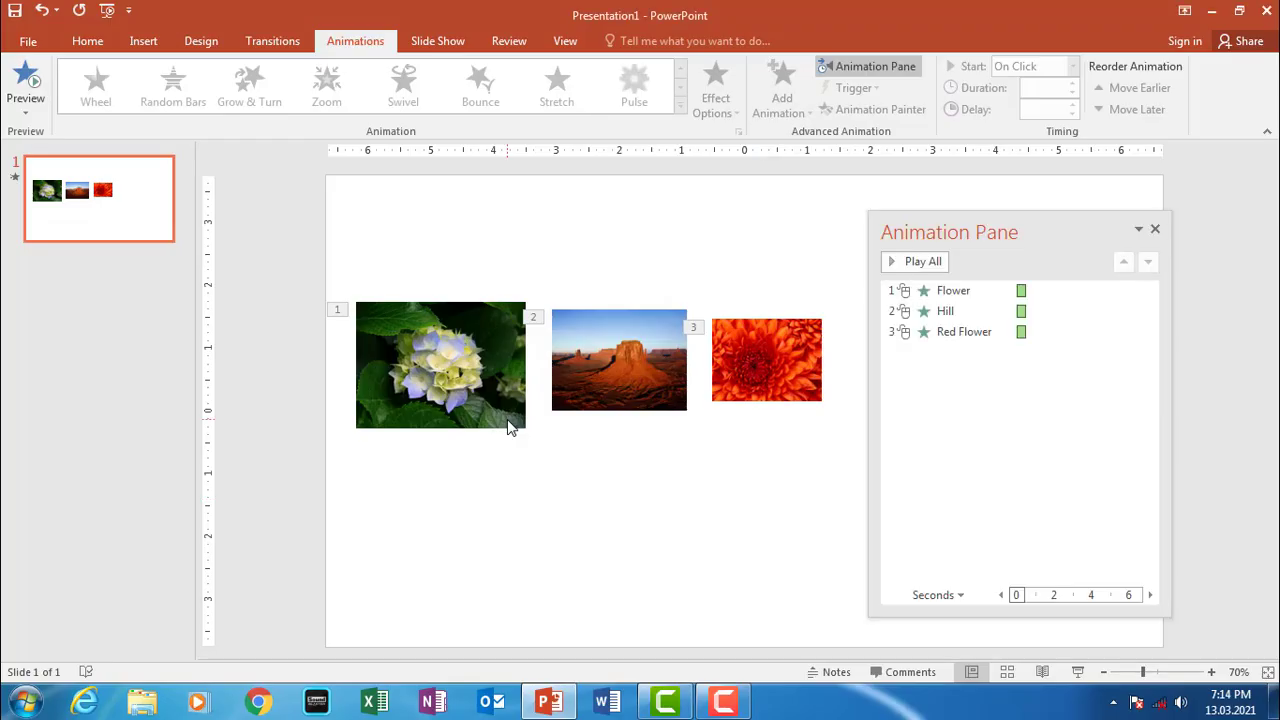
click(582, 533)
click(452, 362)
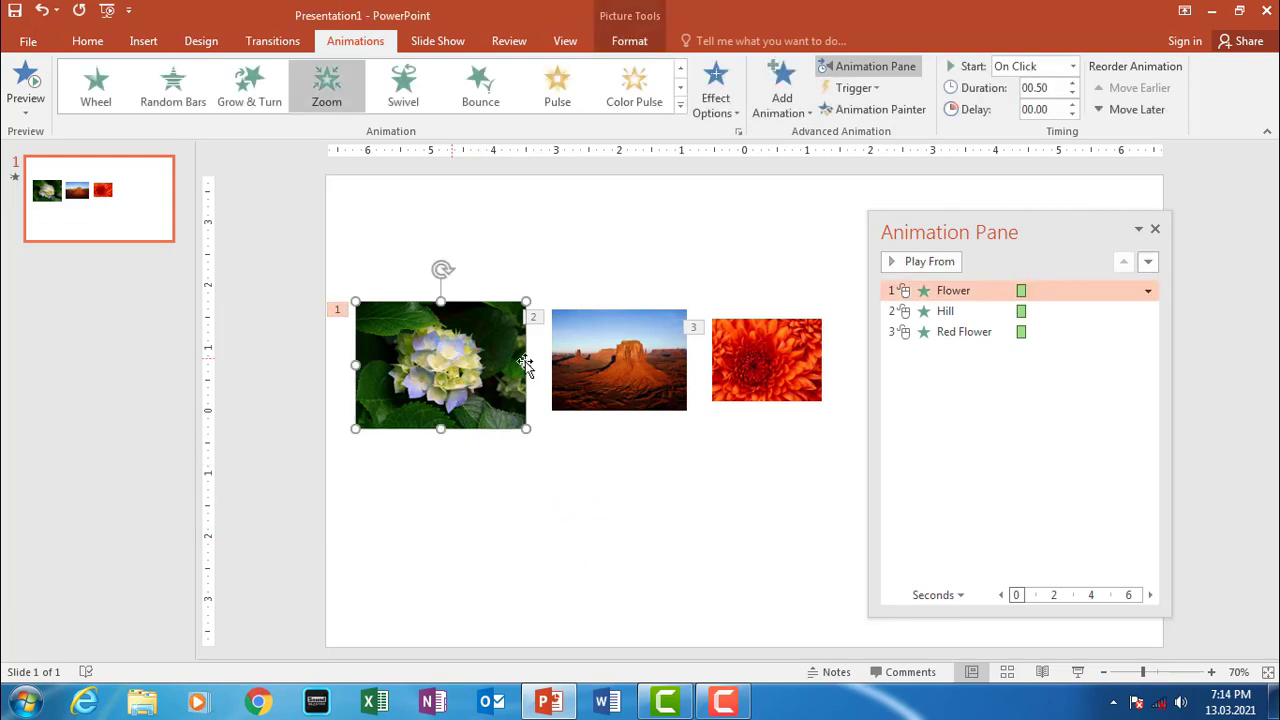
click(612, 366)
click(746, 346)
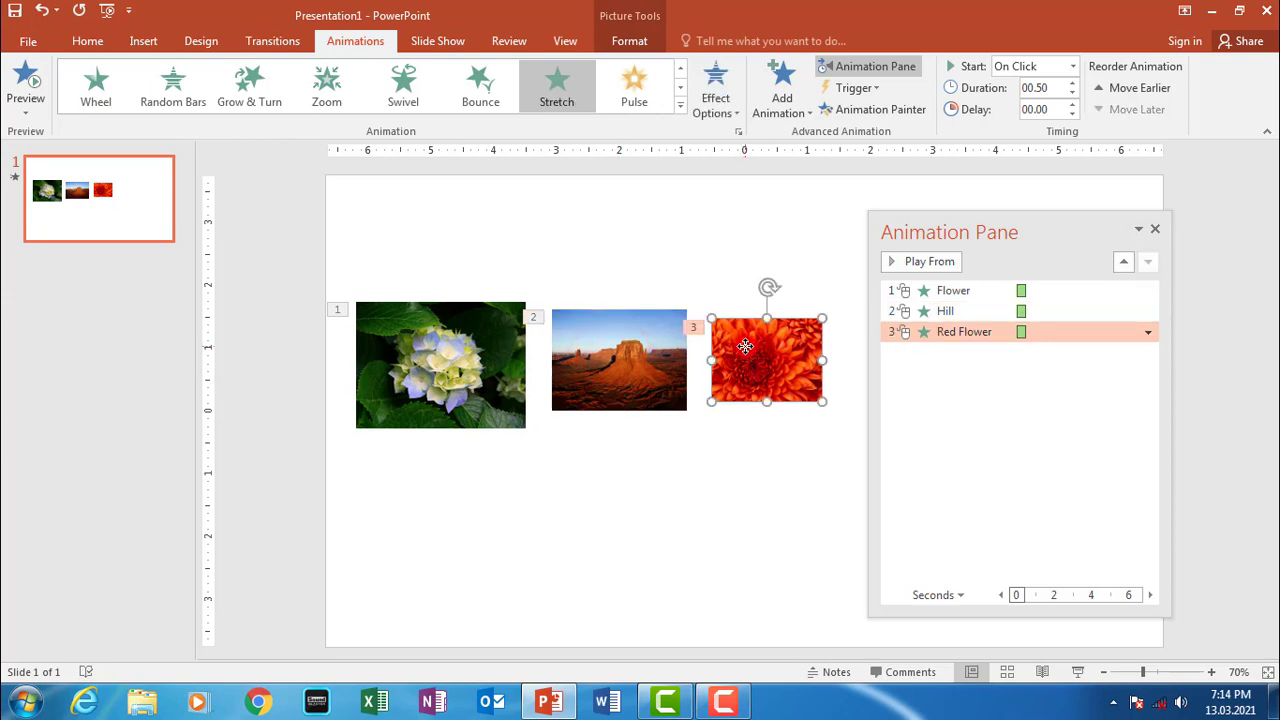
click(723, 472)
mouse_move(845, 280)
mouse_down()
mouse_move(376, 496)
mouse_move(351, 492)
mouse_up()
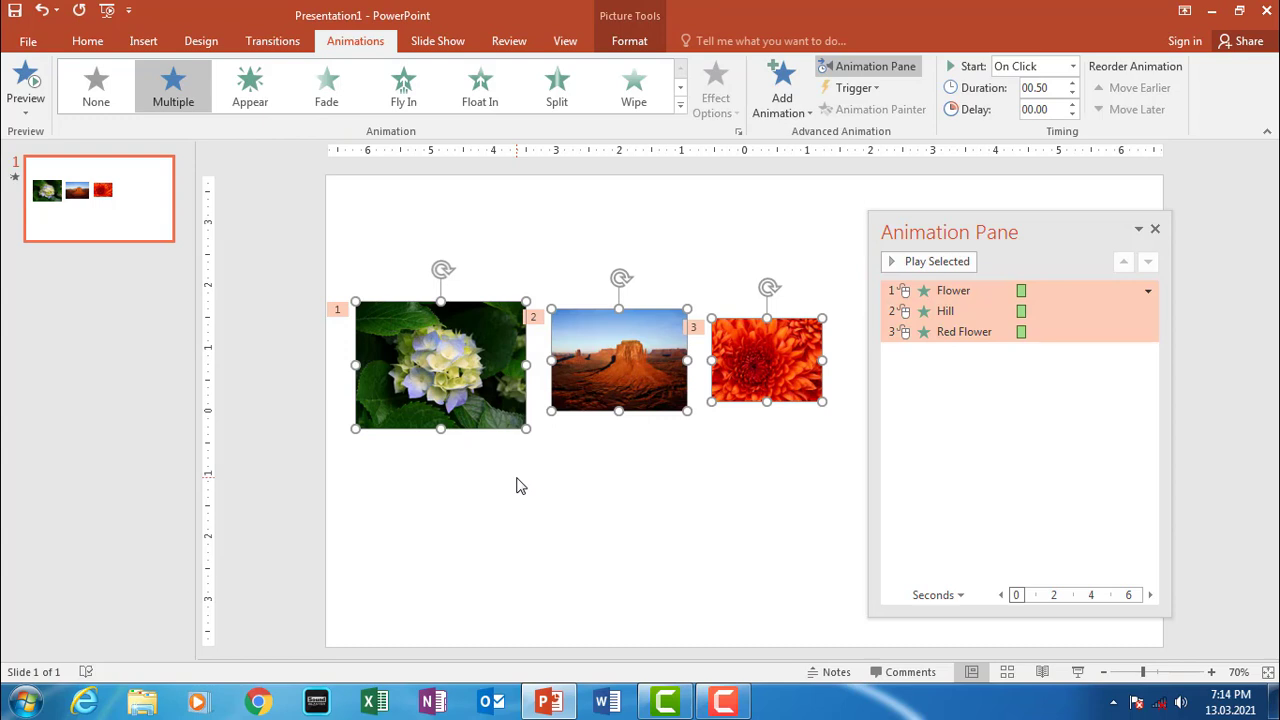
click(574, 470)
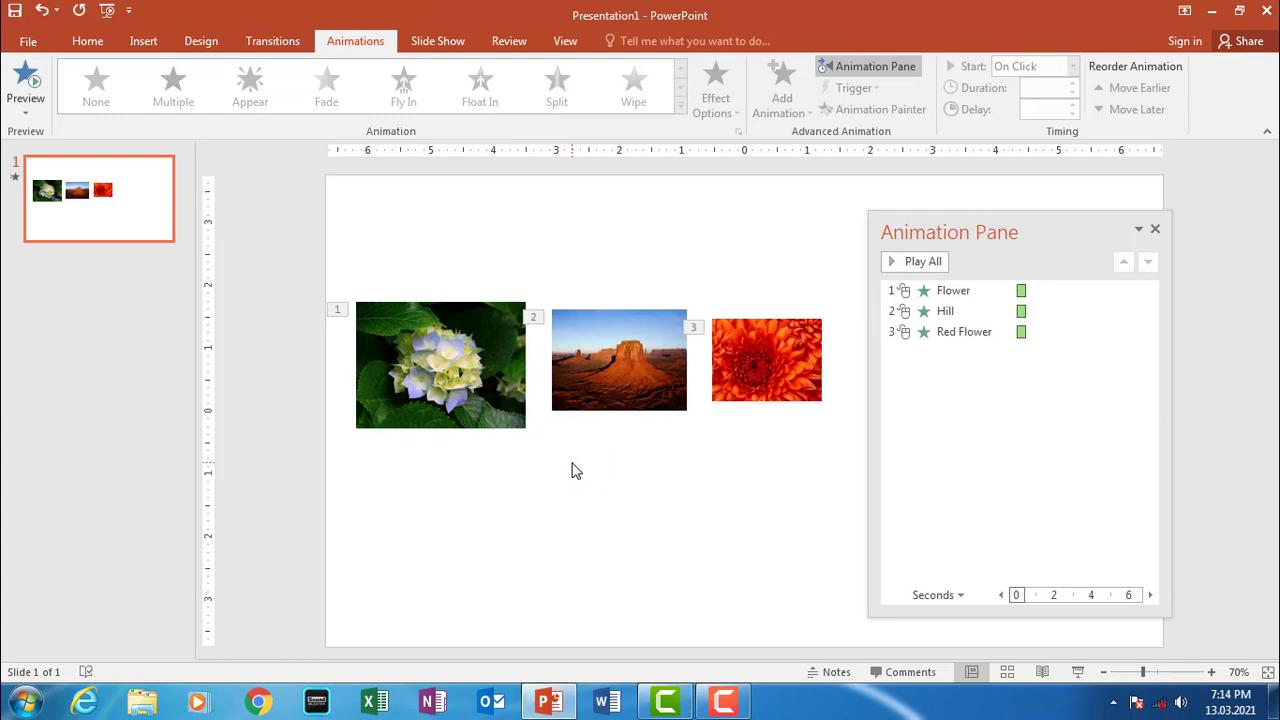
- Set Flower, Hill and Red Flower animations one by one to start After Previous
click(480, 360)
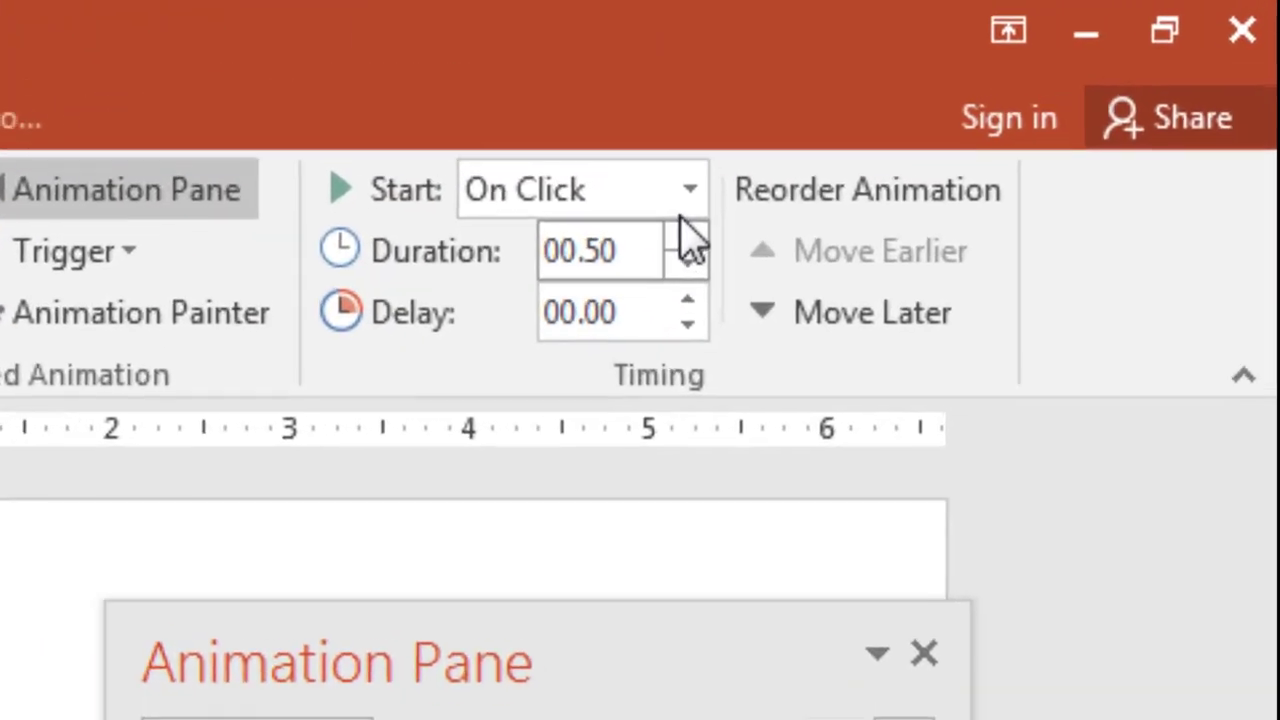
click(1072, 66)
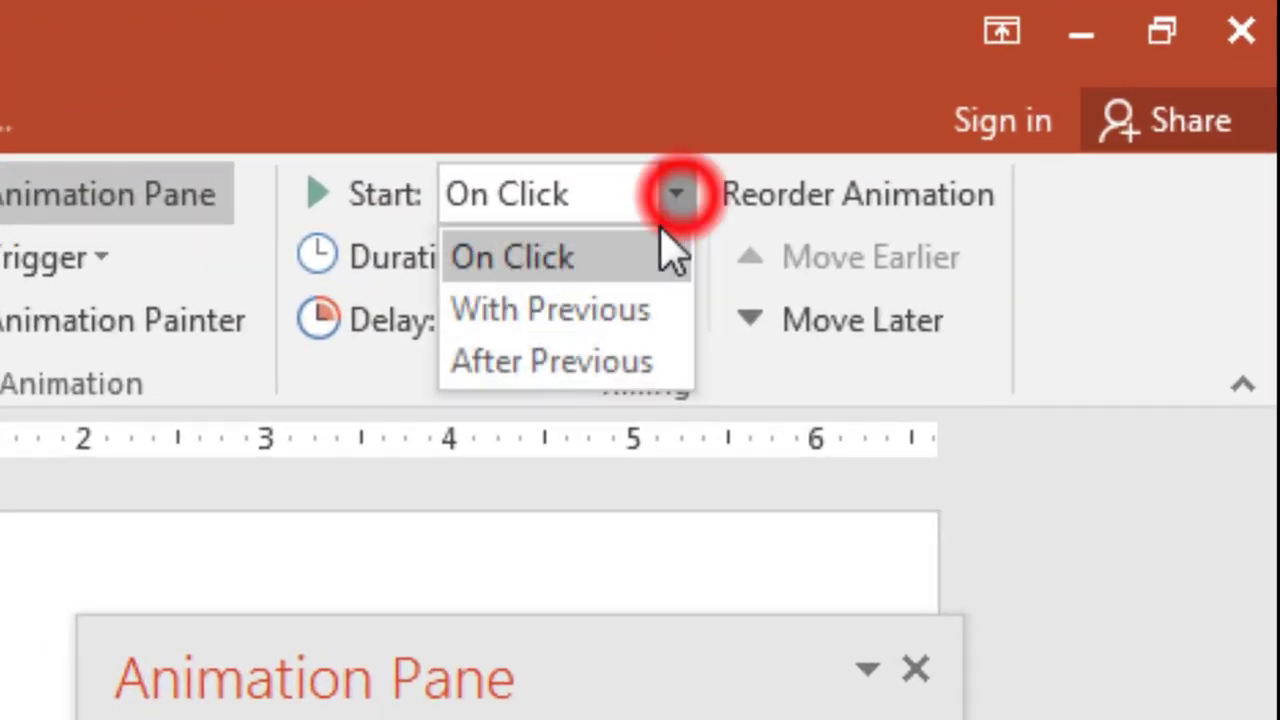
click(466, 362)
click(466, 410)
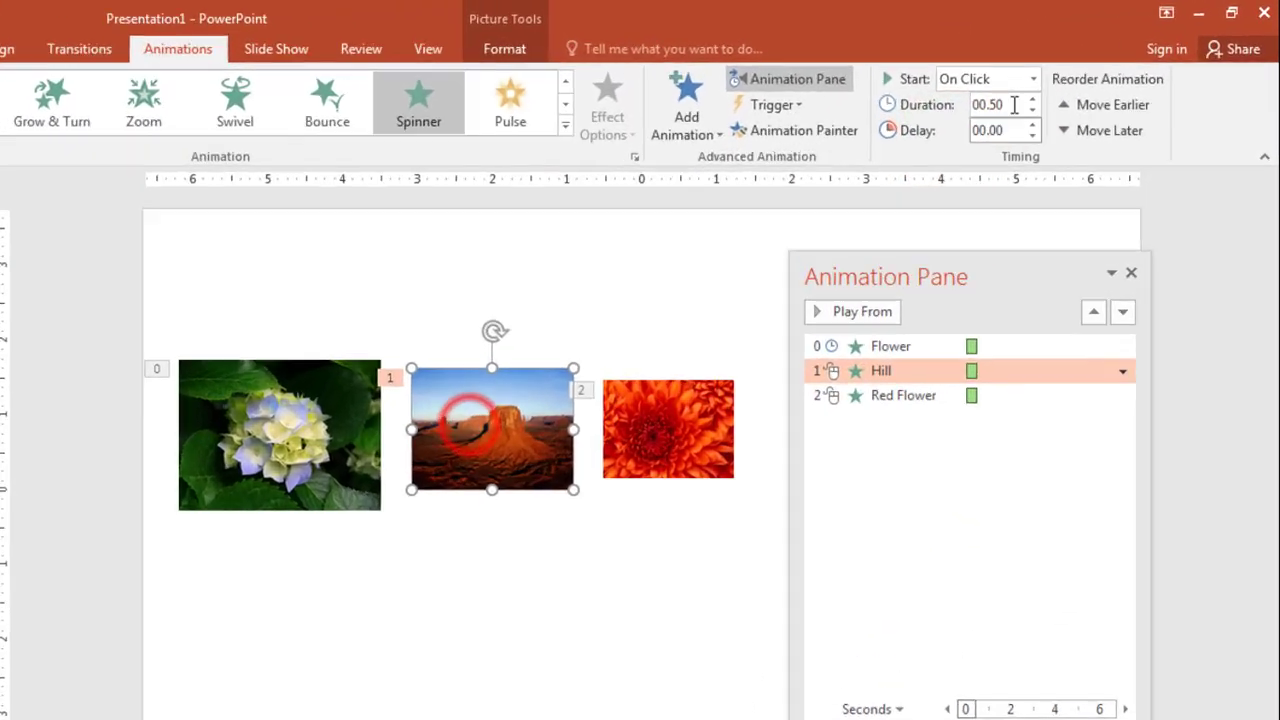
click(1033, 79)
click(984, 148)
click(700, 430)
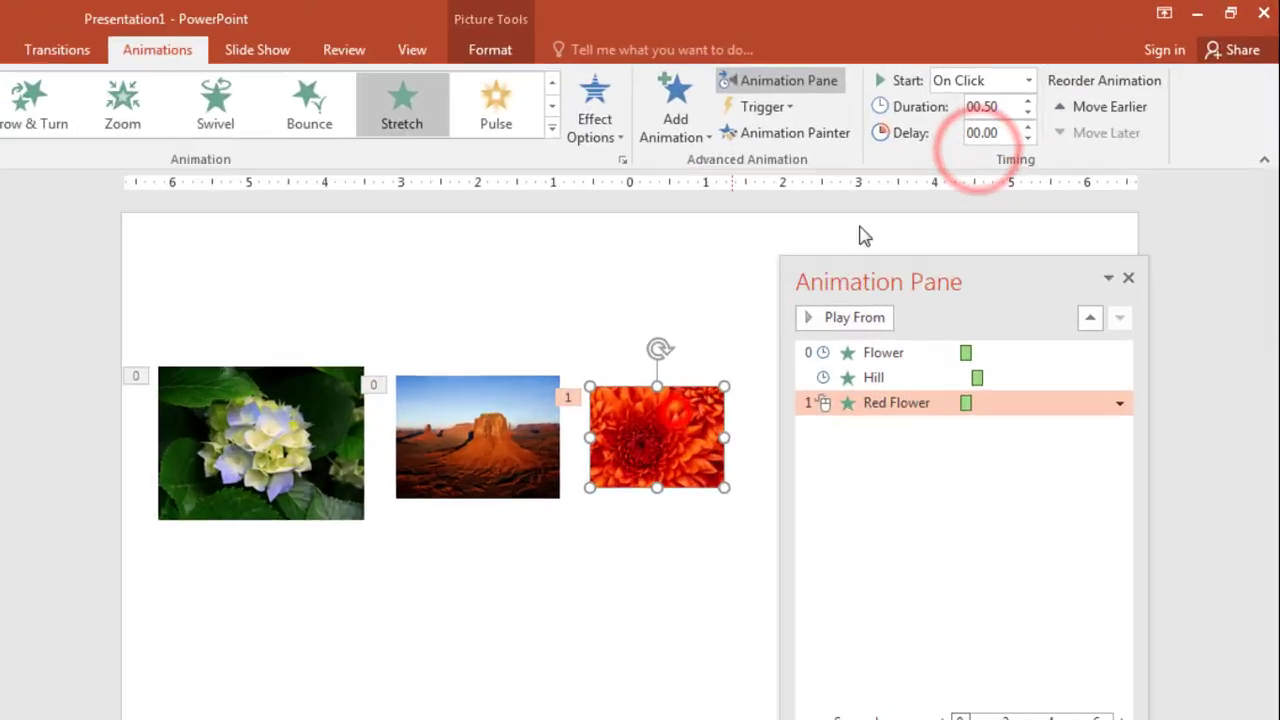
click(1028, 80)
click(984, 148)
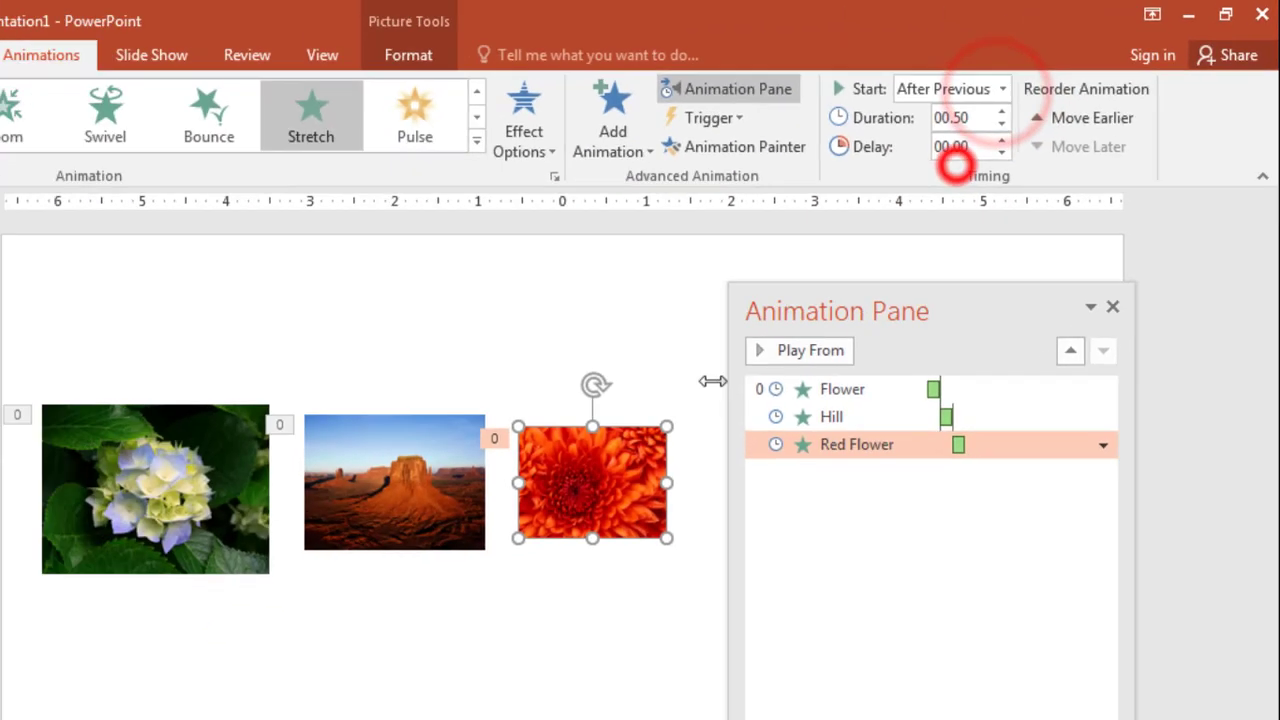
click(746, 500)
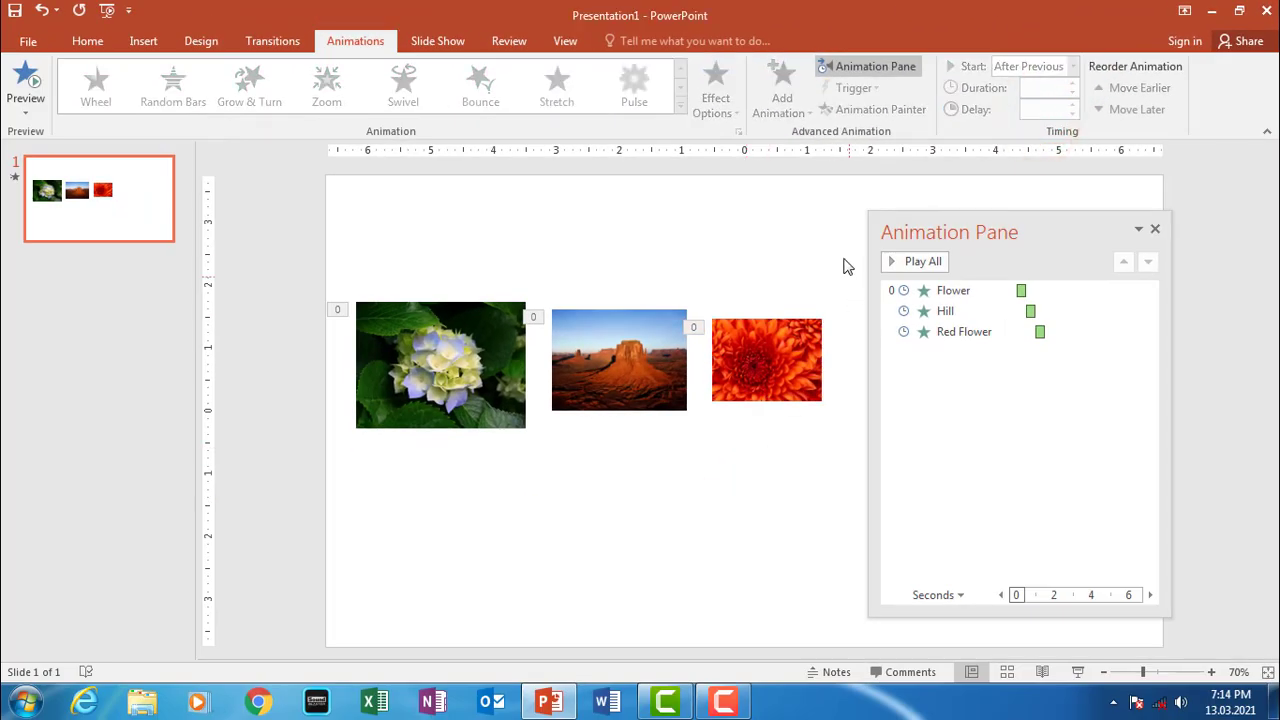
- Select all three photos, set them to After Previous together, and preview the slide show
drag(843, 257, 340, 489)
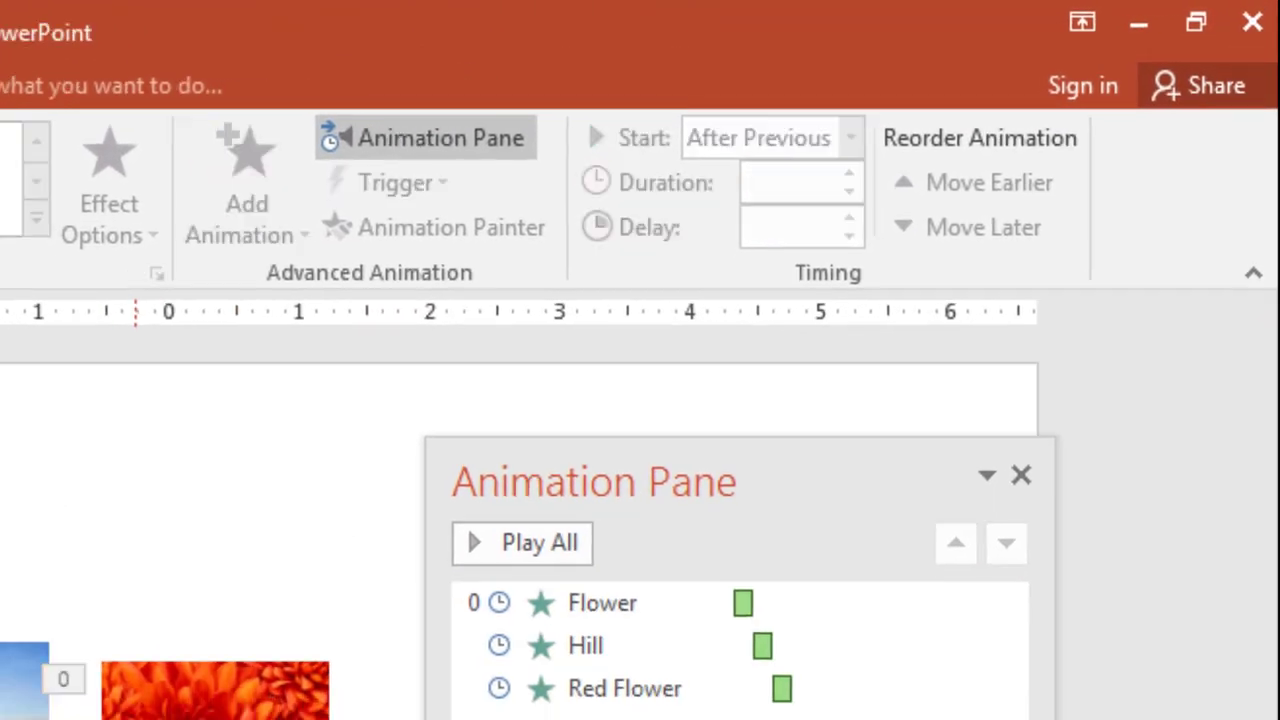
click(712, 440)
click(471, 406)
ctrl+click(602, 384)
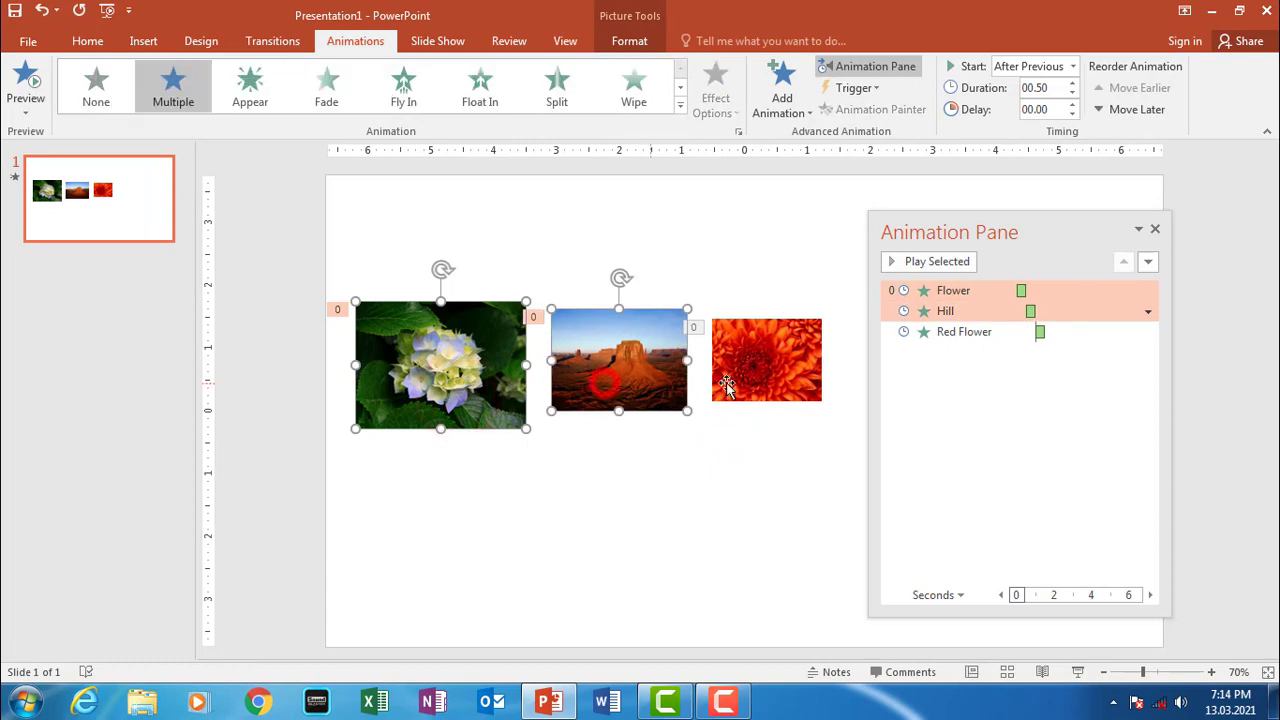
ctrl+click(727, 387)
click(741, 480)
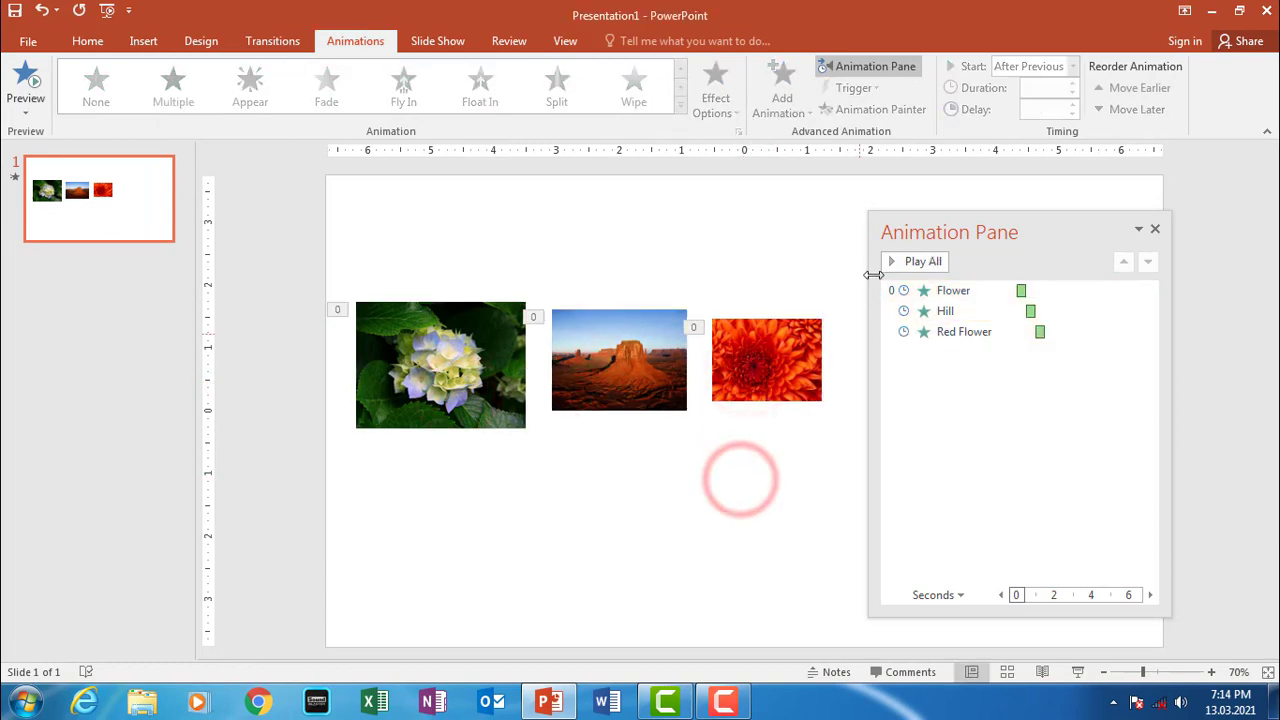
mouse_move(846, 259)
mouse_down()
mouse_move(476, 503)
mouse_move(341, 493)
mouse_up()
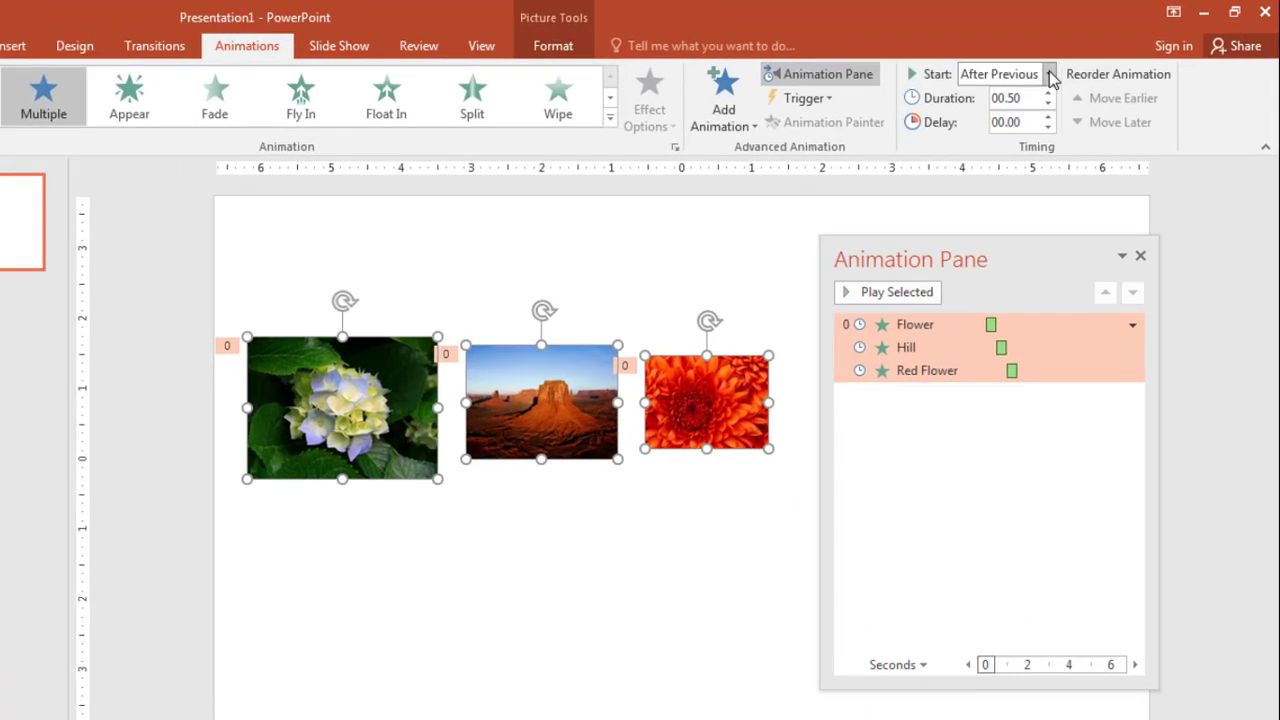
click(1073, 66)
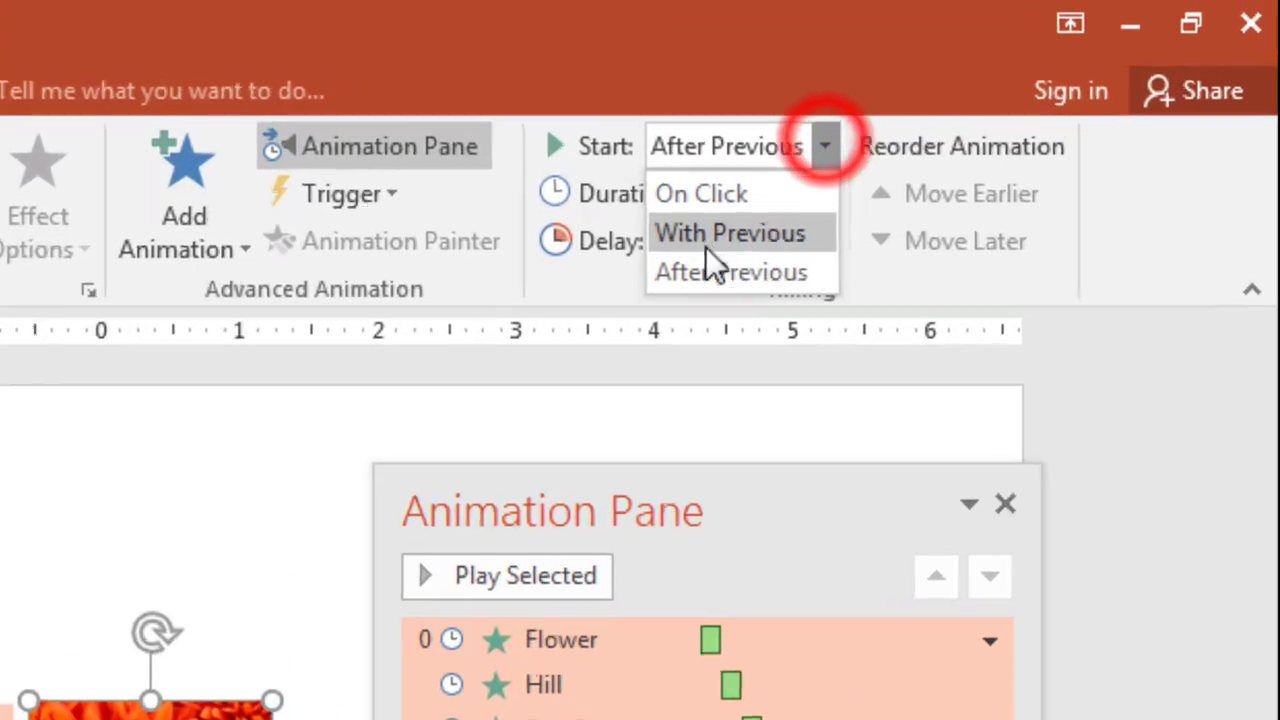
click(712, 268)
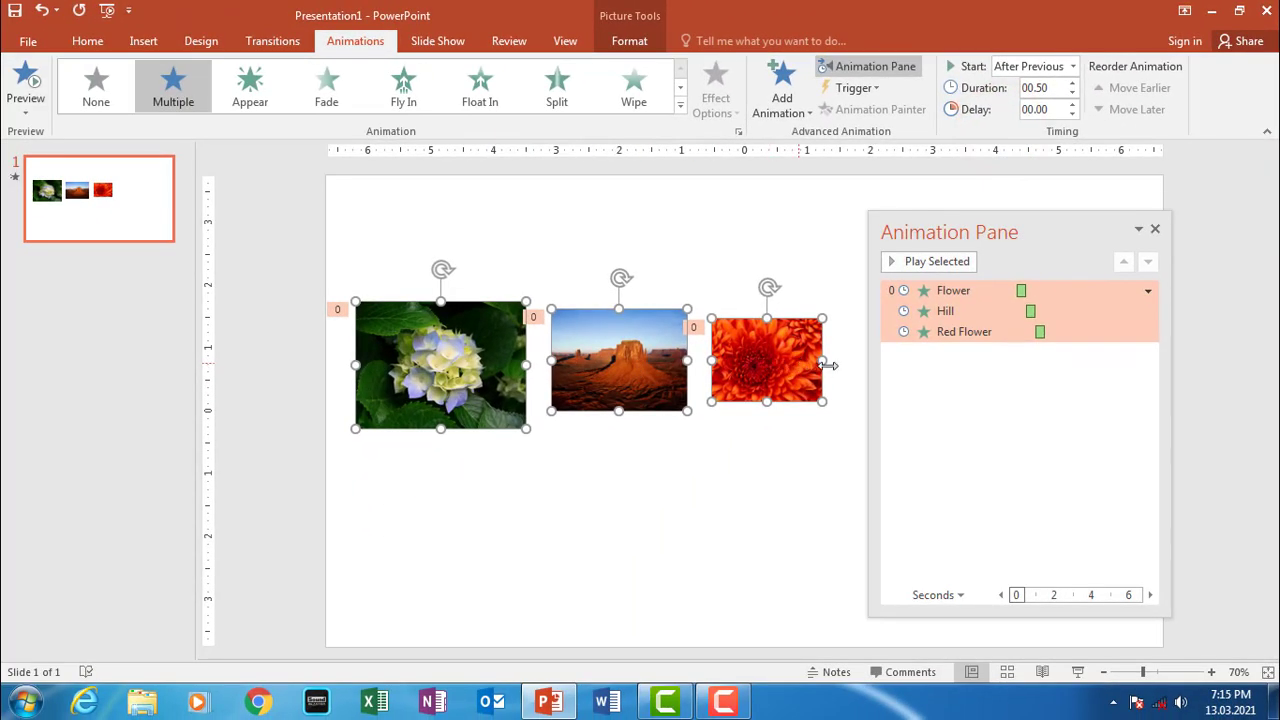
click(722, 477)
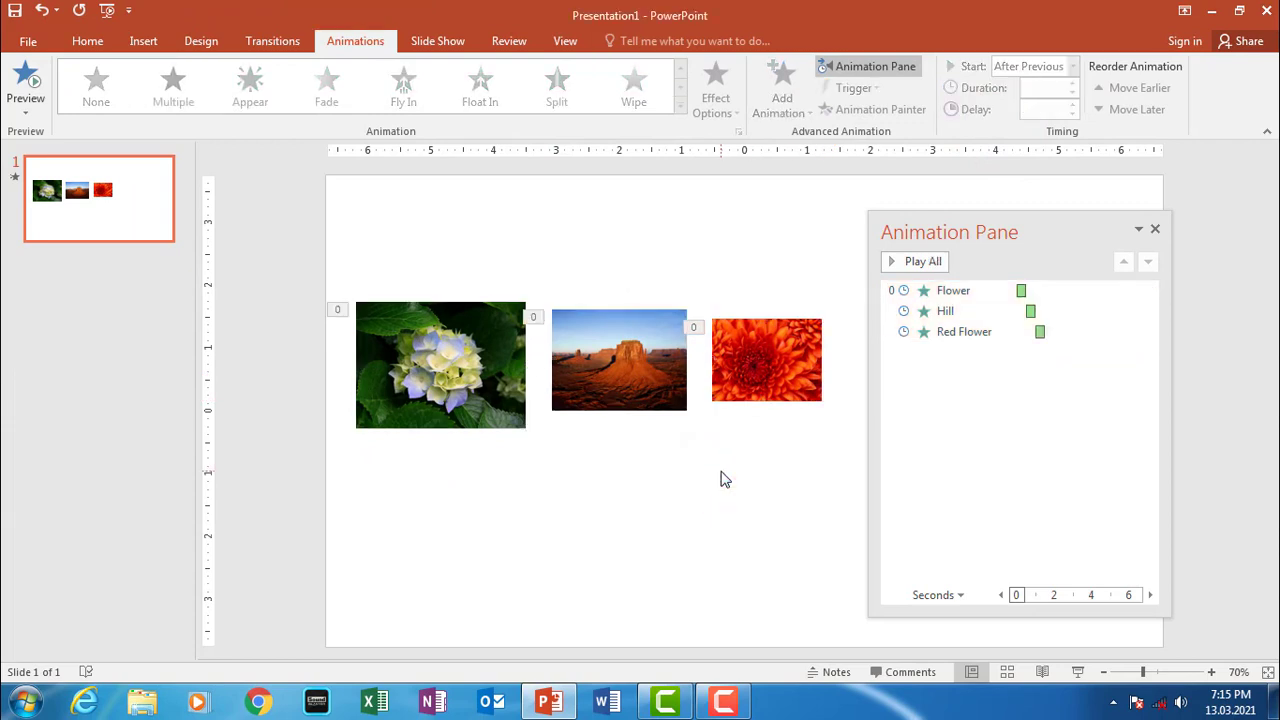
key(F5)
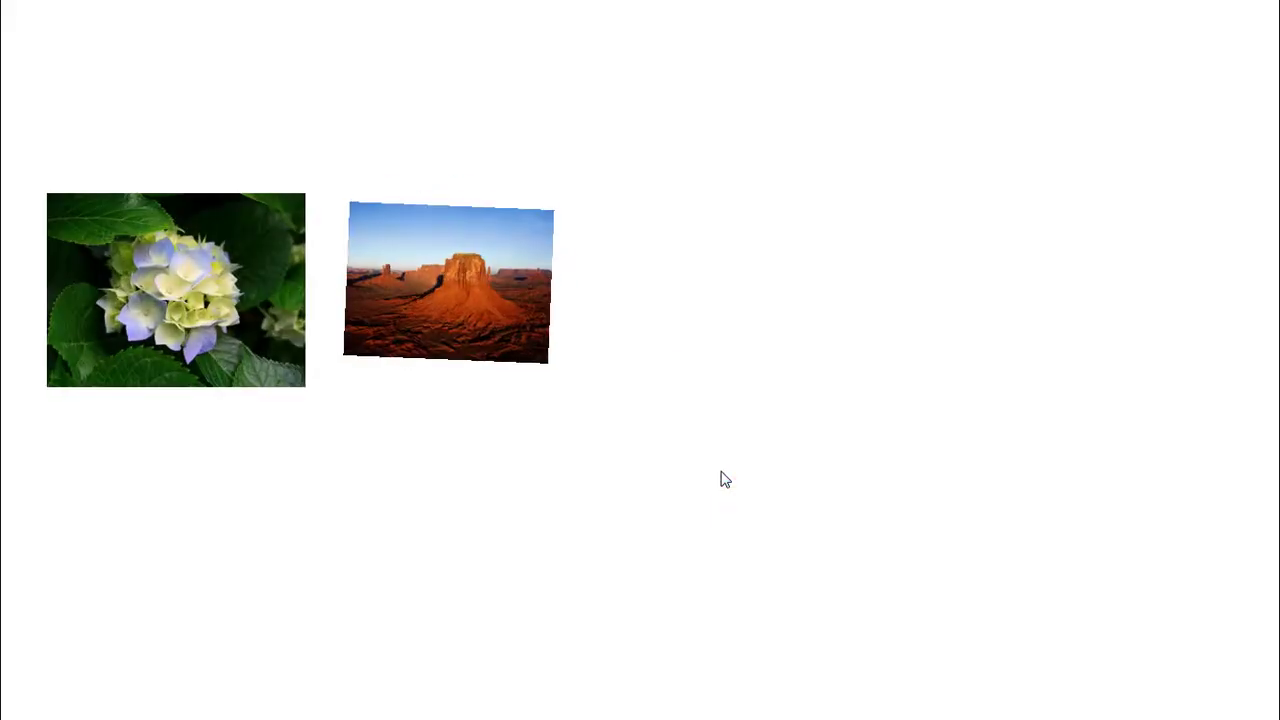
key(Escape)
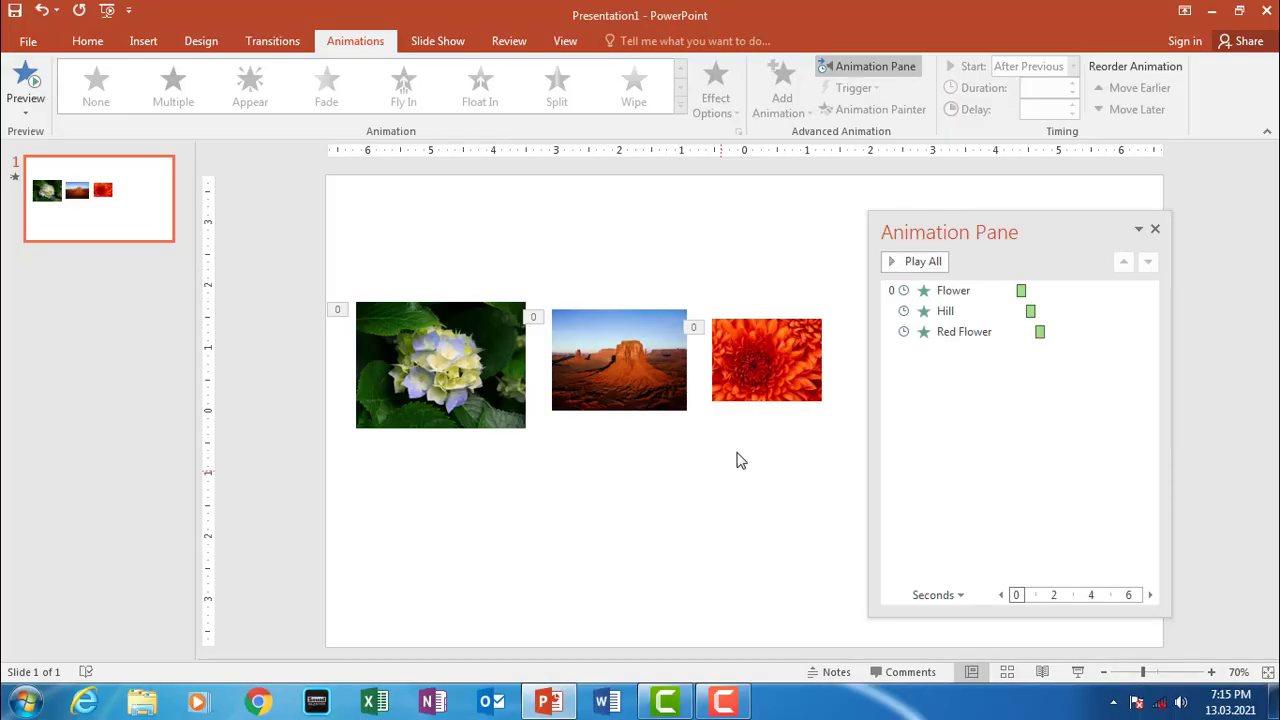
- Set all three photo animations to start With Previous and start the slide show preview
mouse_move(845, 276)
mouse_down()
mouse_move(385, 490)
mouse_move(317, 506)
mouse_up()
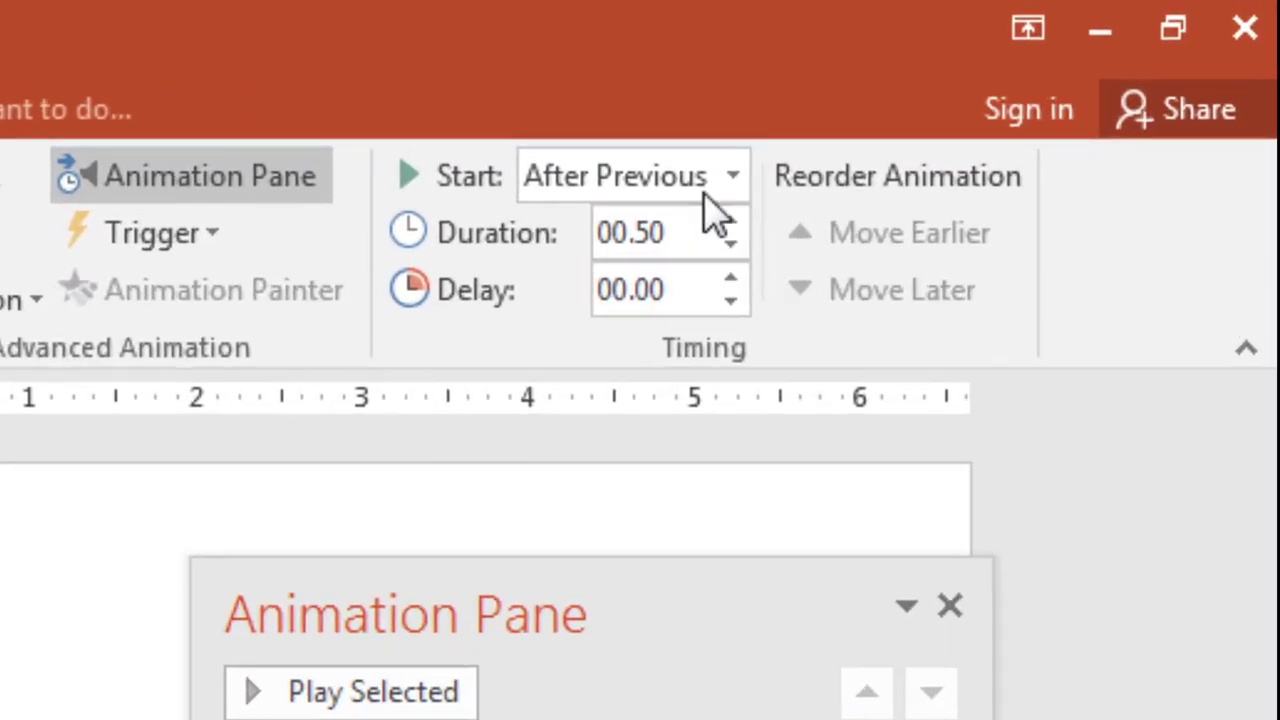
click(1075, 66)
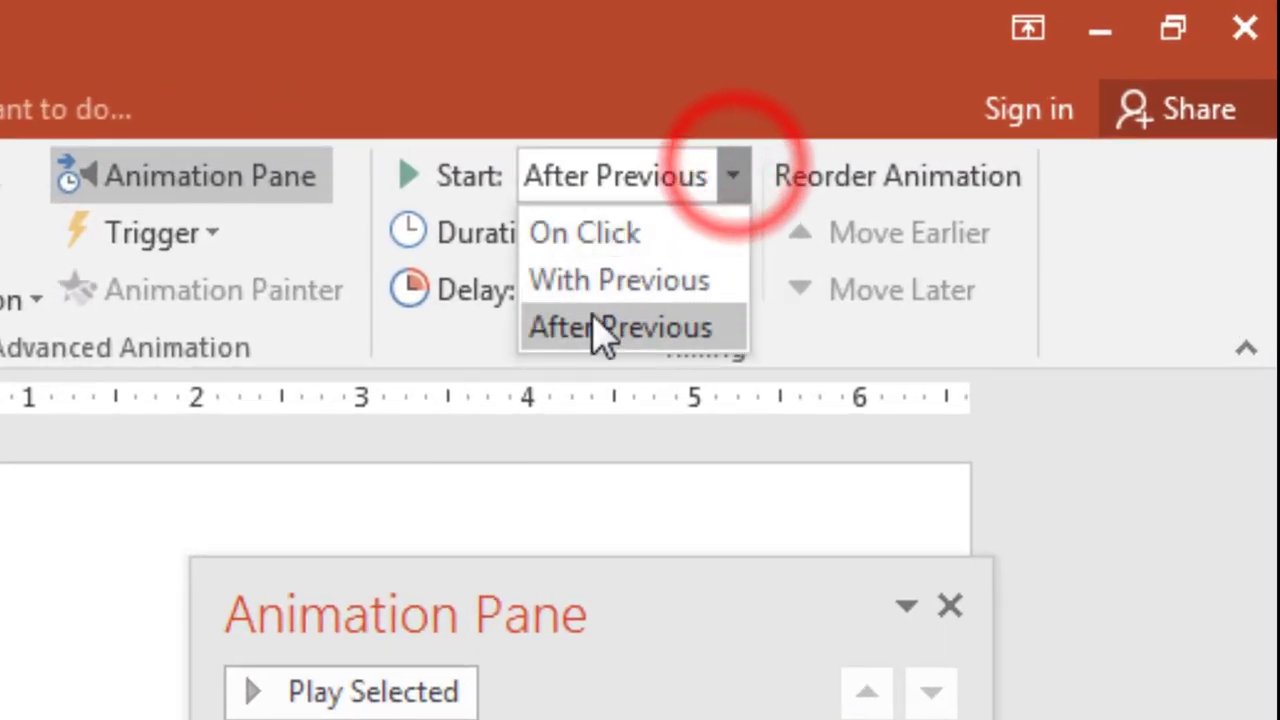
click(567, 281)
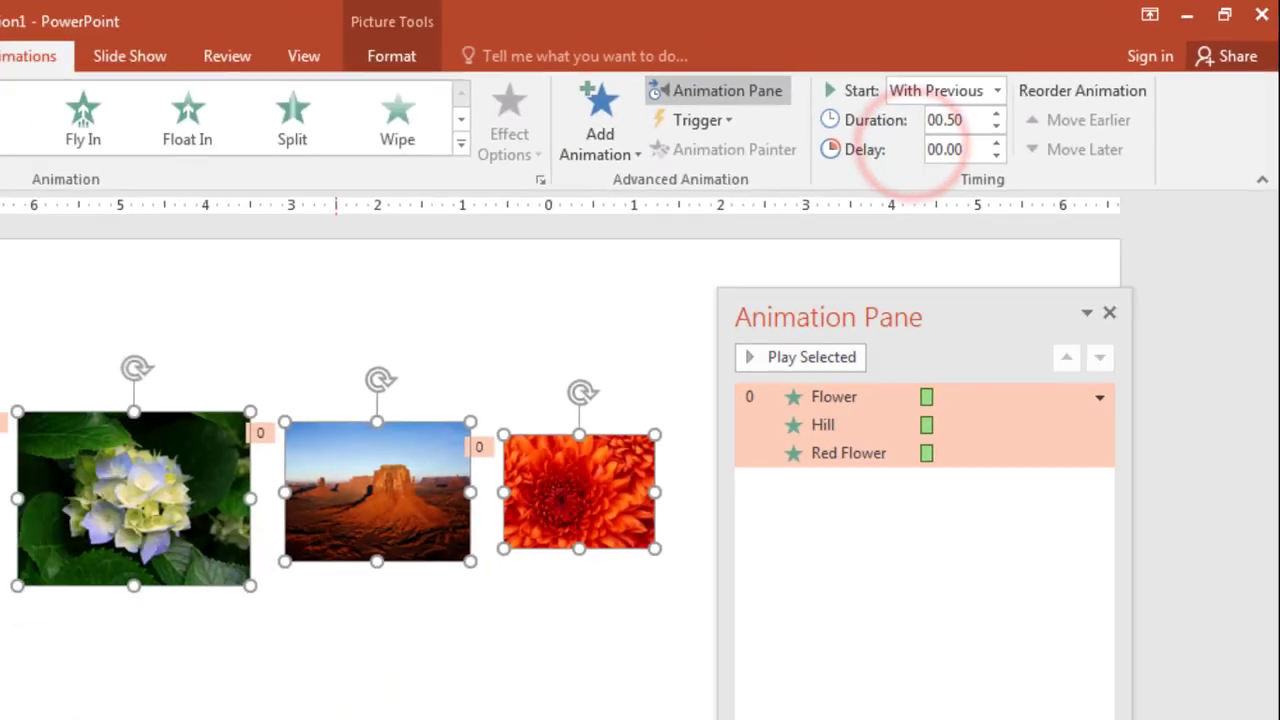
click(594, 531)
key(F5)
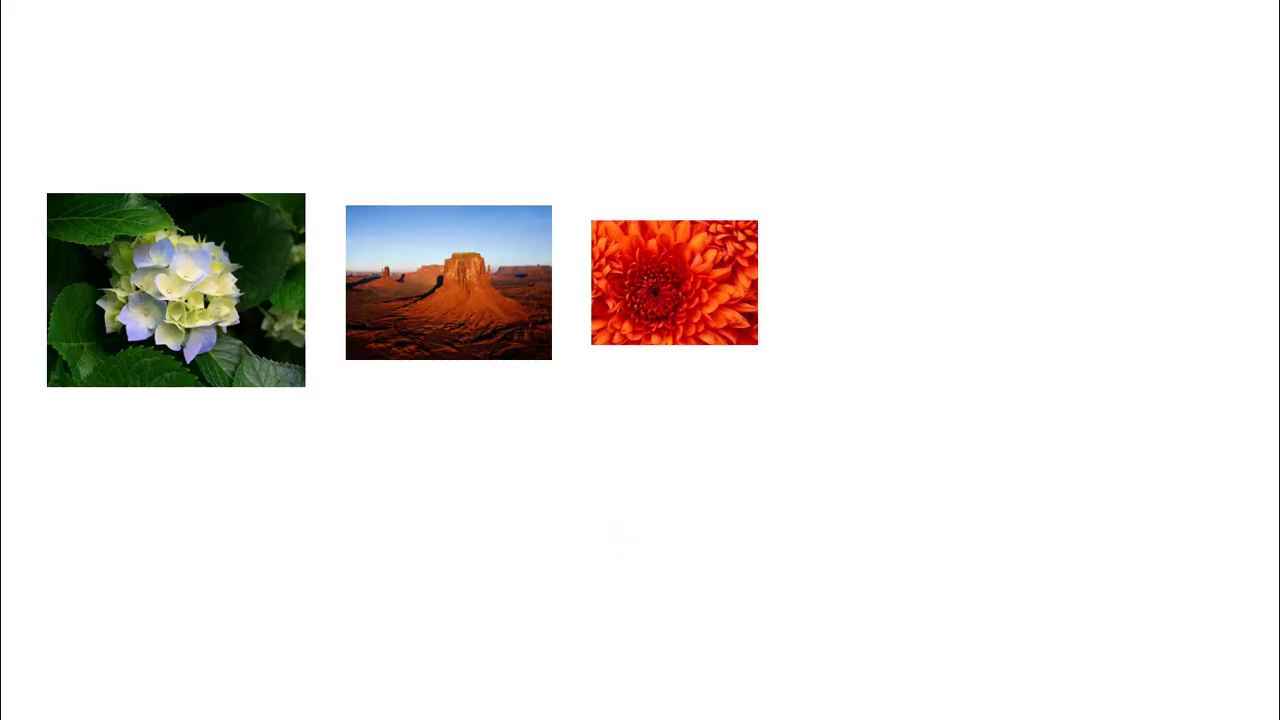
- Exit the slide show back to editing view
key(Escape)
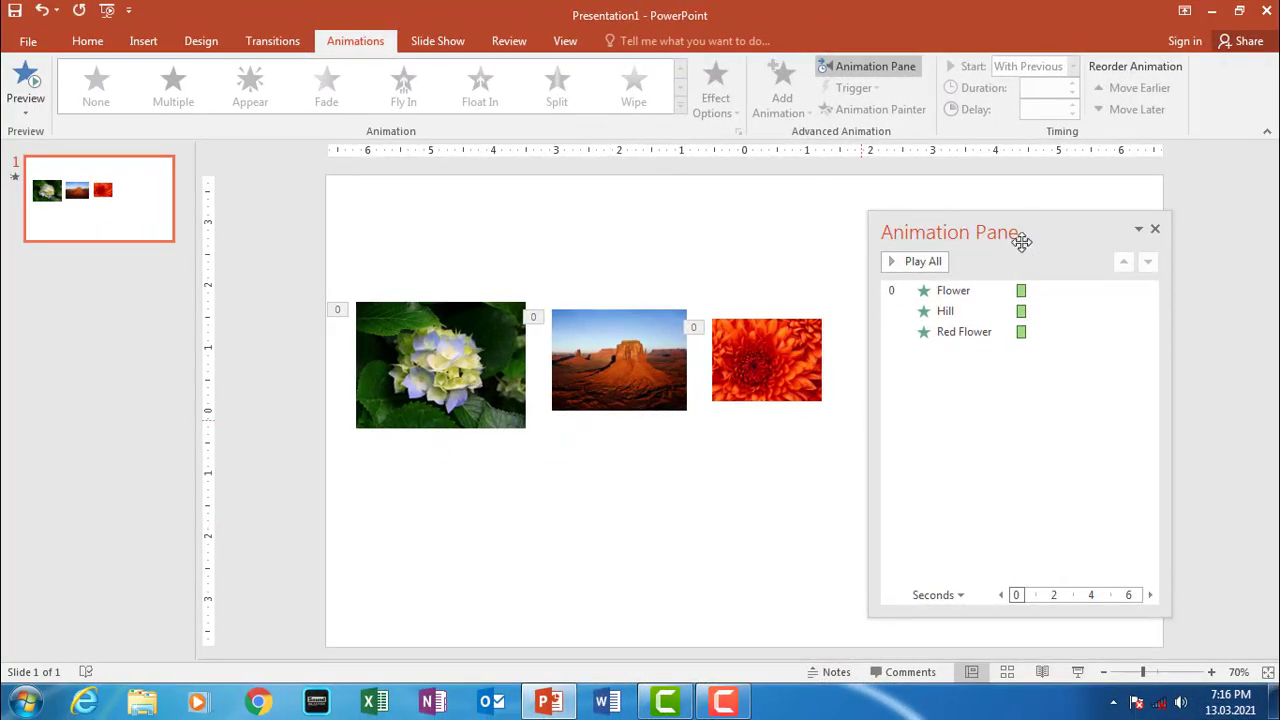
click(1020, 244)
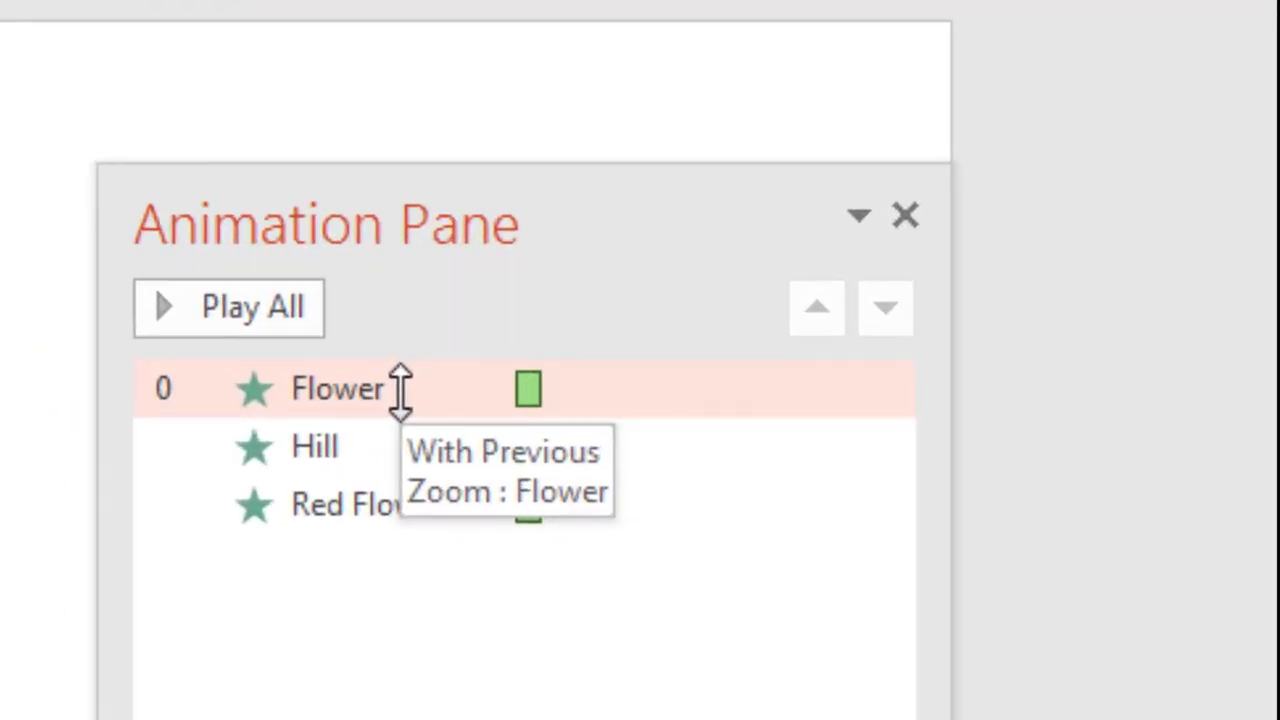
click(966, 298)
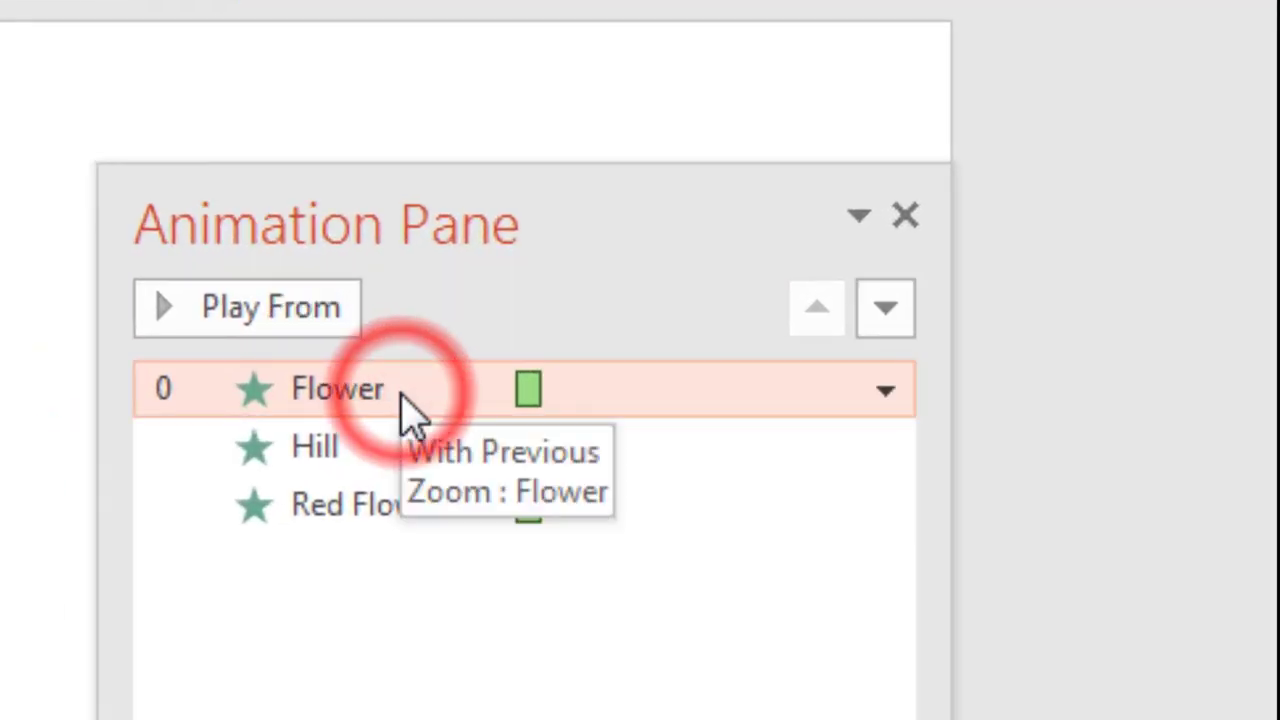
drag(400, 400, 358, 440)
click(358, 440)
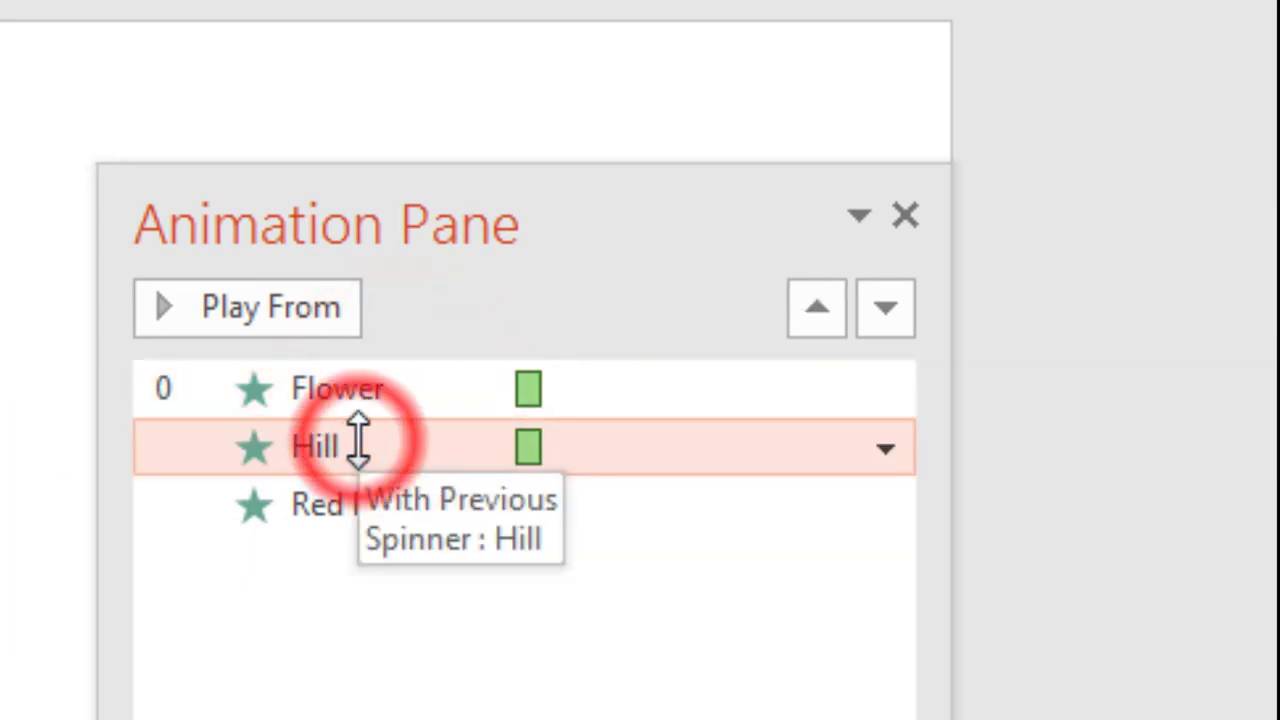
click(400, 508)
click(455, 668)
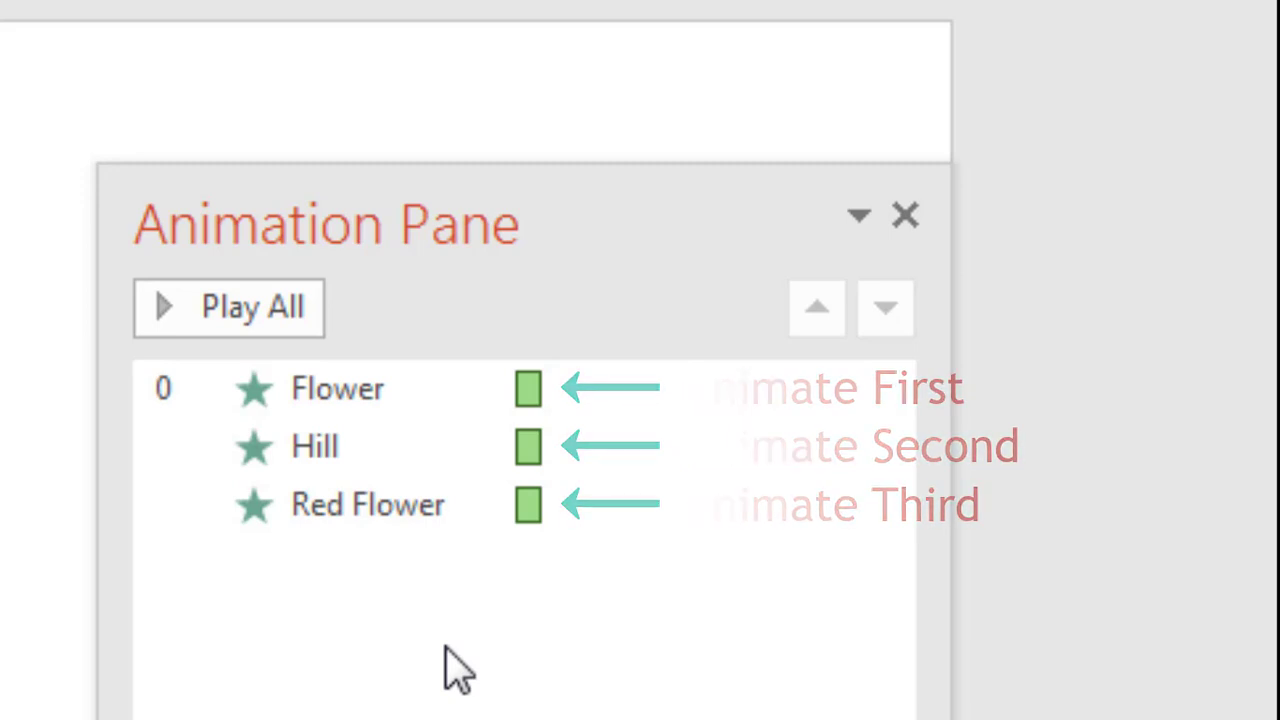
click(30, 344)
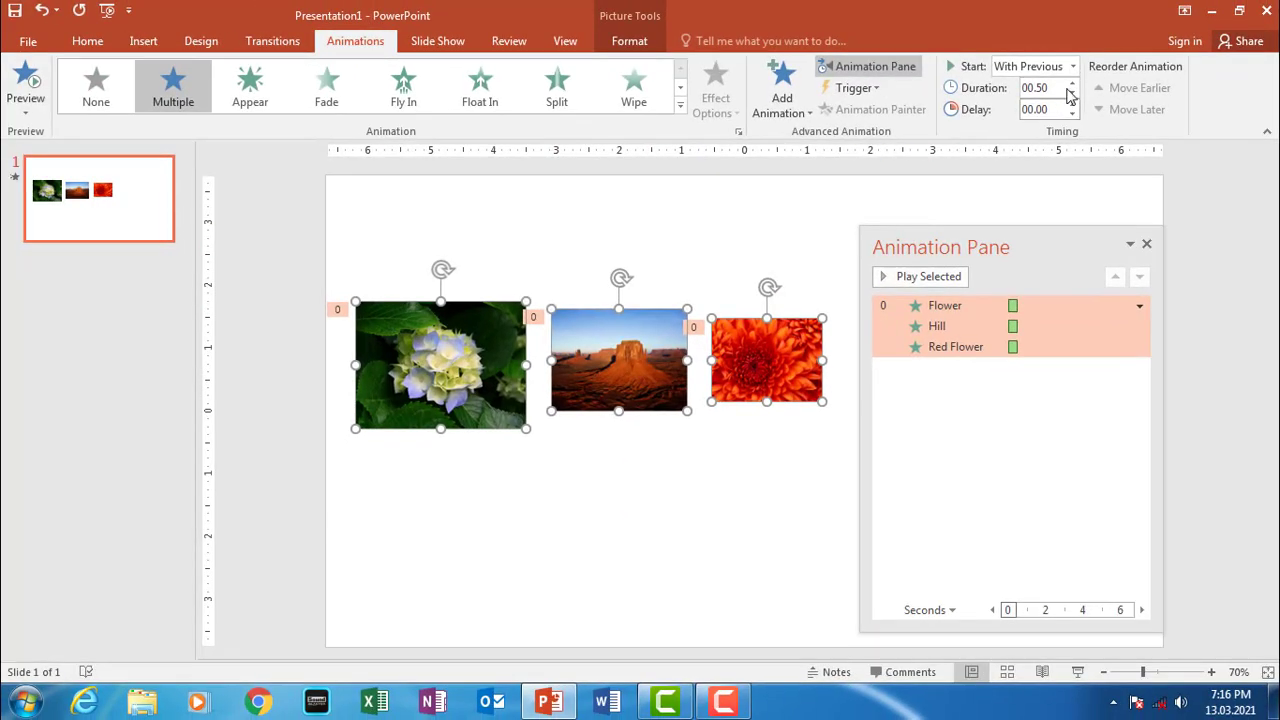
- Set the animations to start After Previous and select each entry in the Animation Pane
click(1072, 66)
click(1010, 125)
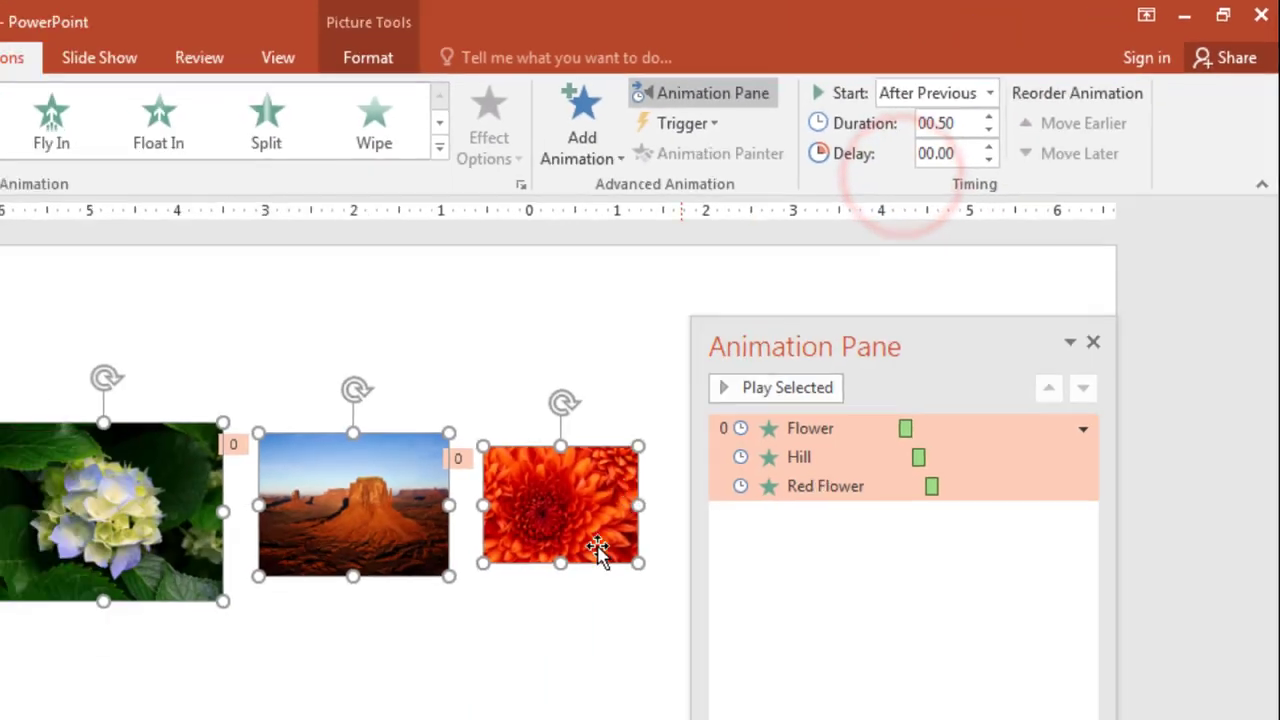
click(803, 471)
click(958, 308)
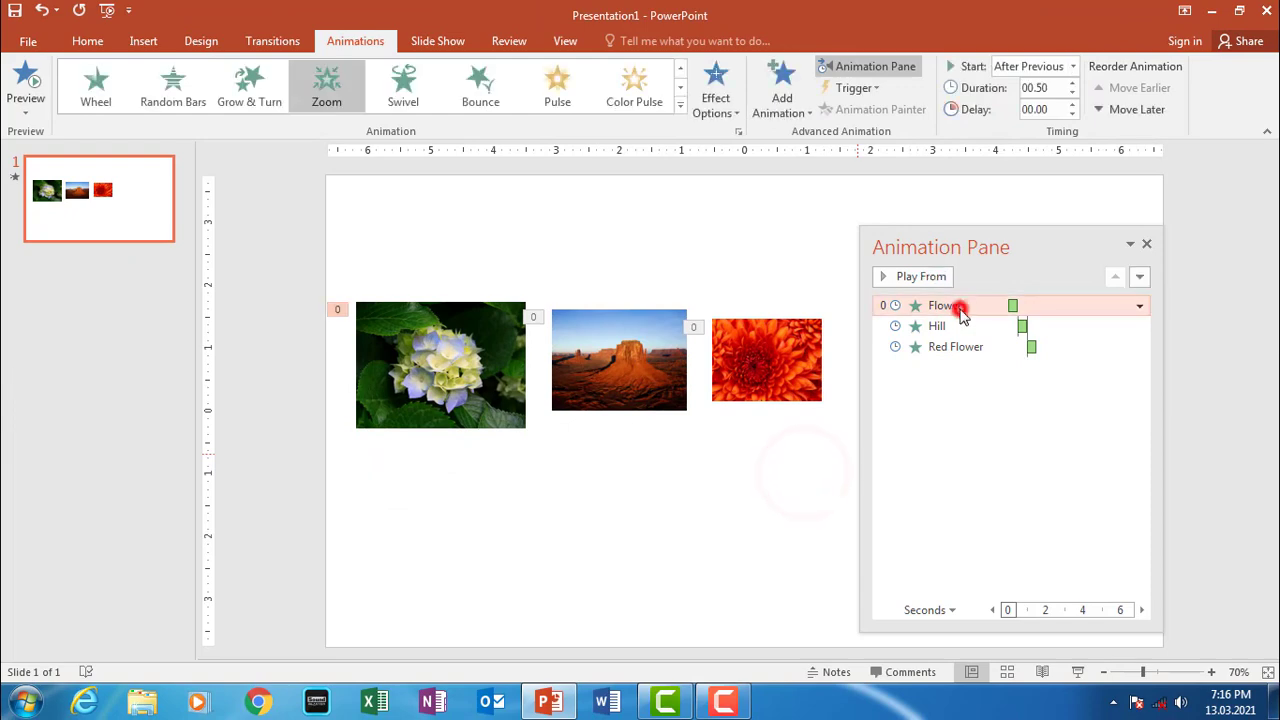
click(945, 326)
click(958, 348)
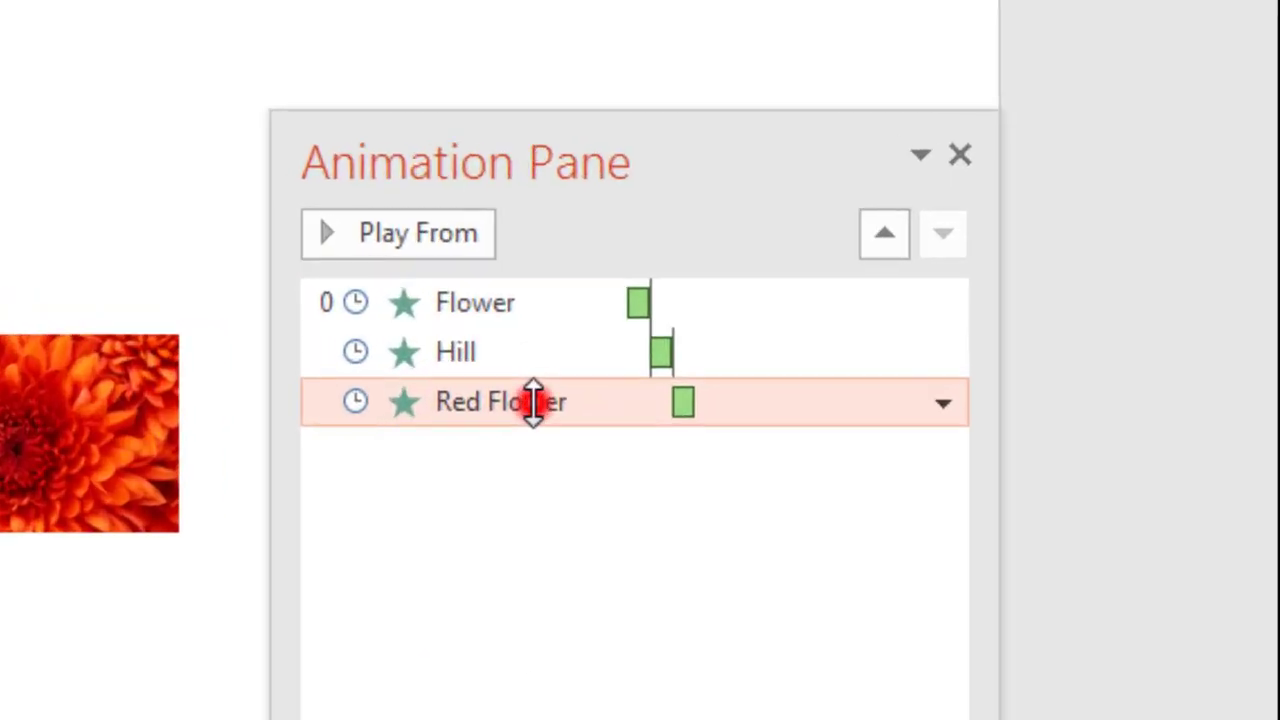
- Reorder the Red Flower animation by dragging and Move Earlier/Later, ending it last
drag(959, 355, 973, 329)
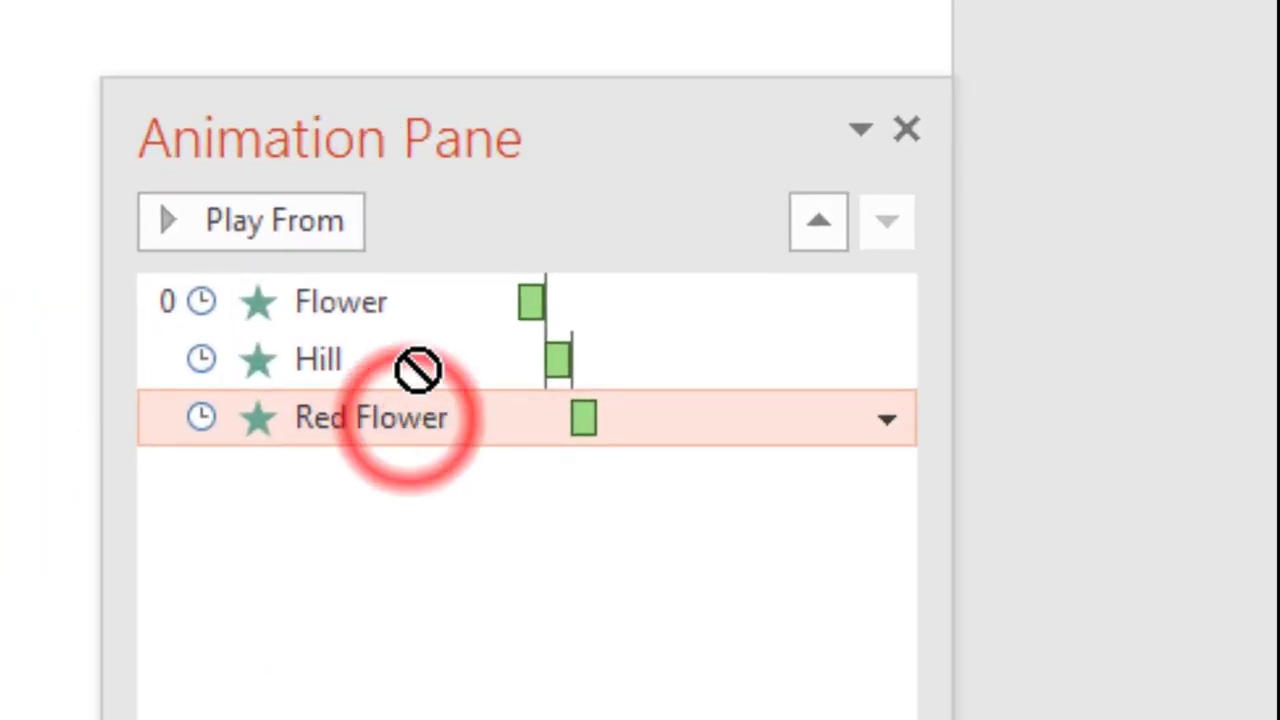
drag(418, 371, 460, 312)
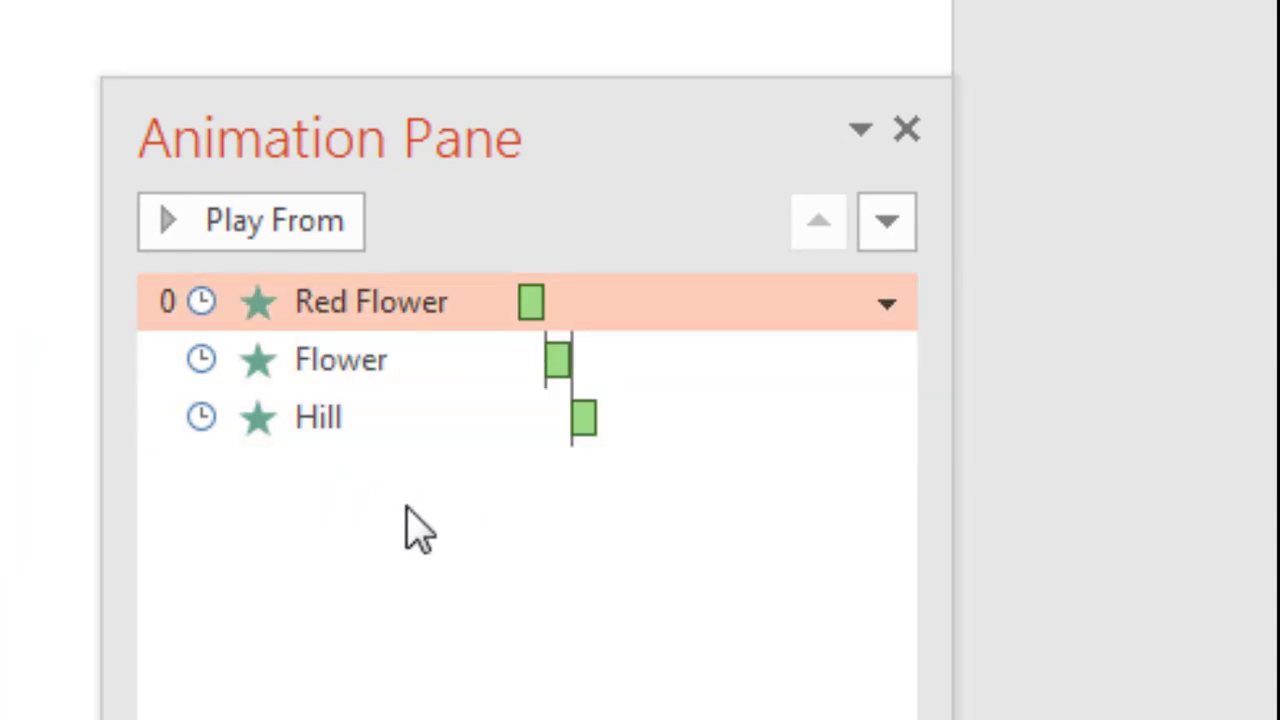
click(886, 223)
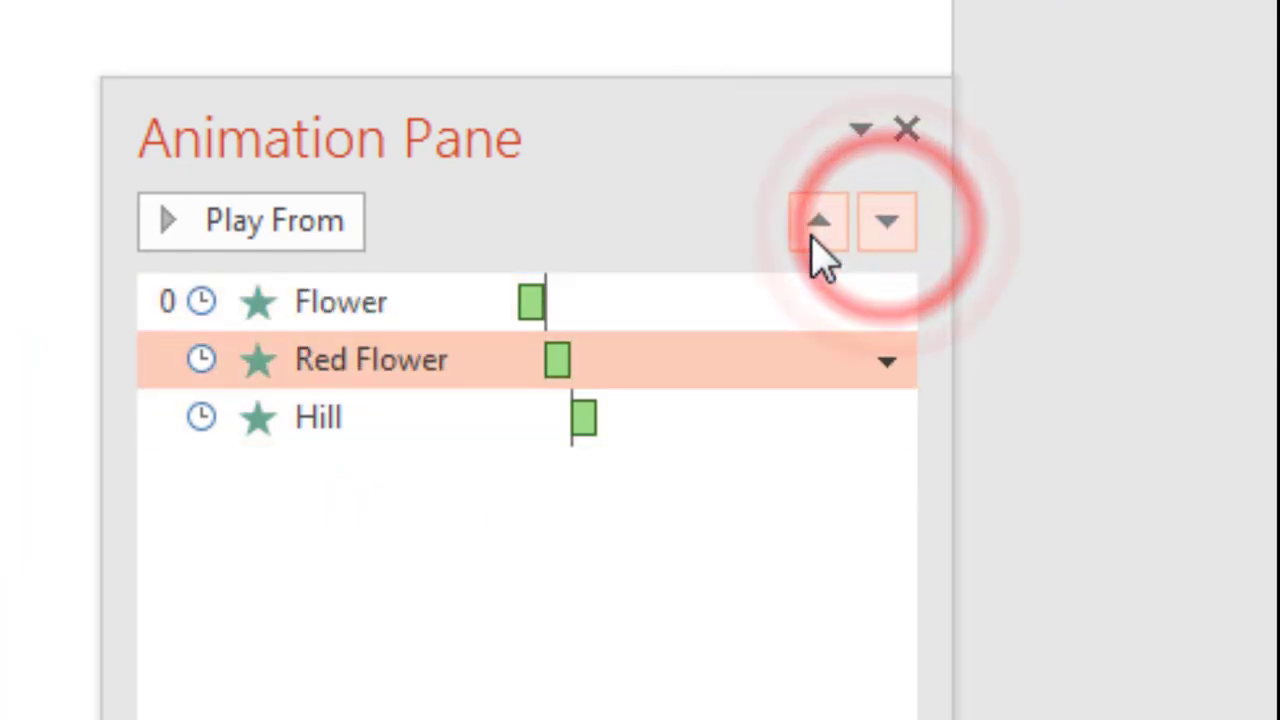
click(814, 232)
click(870, 230)
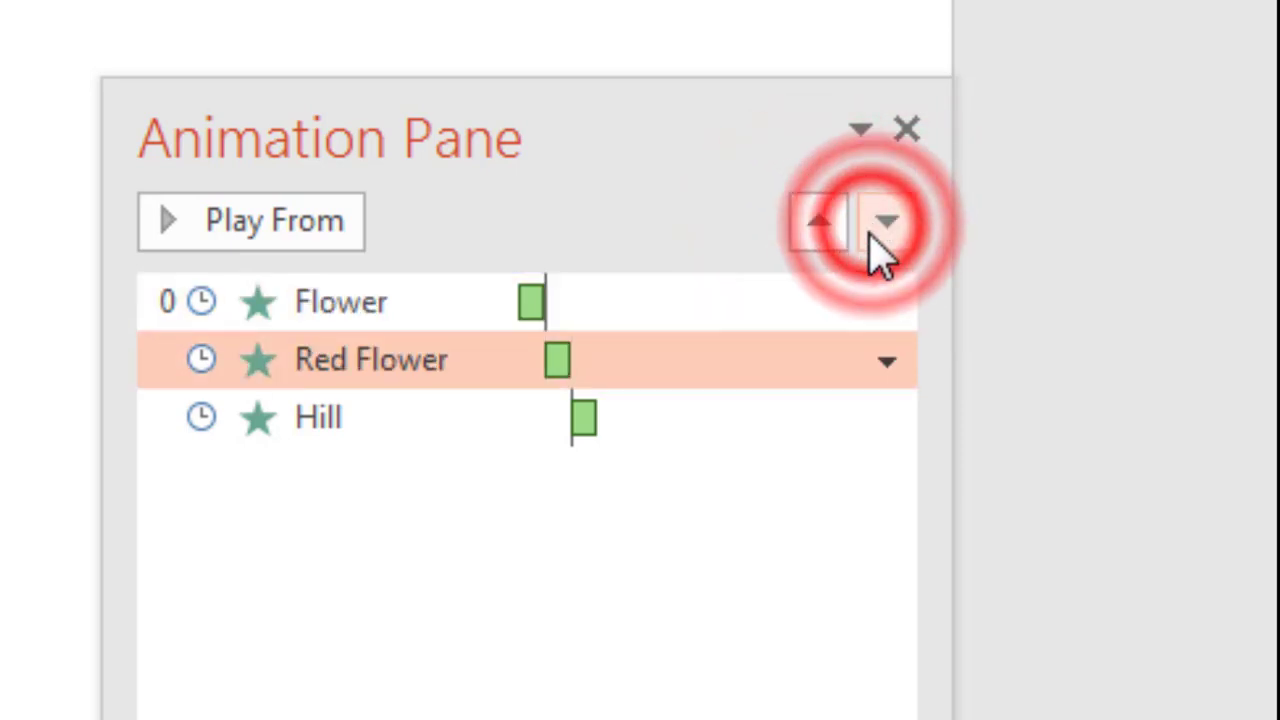
click(877, 245)
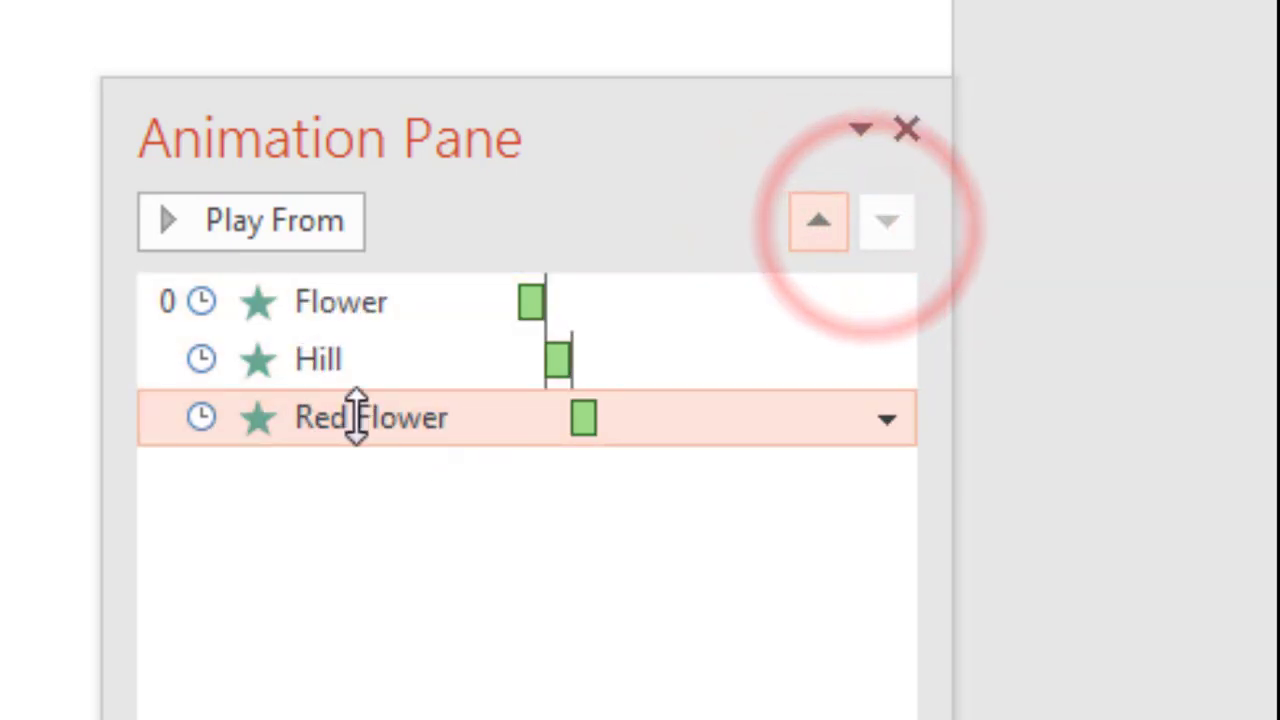
- Move Hill to the top of the animation order and delete Flower's animation
click(362, 362)
click(819, 222)
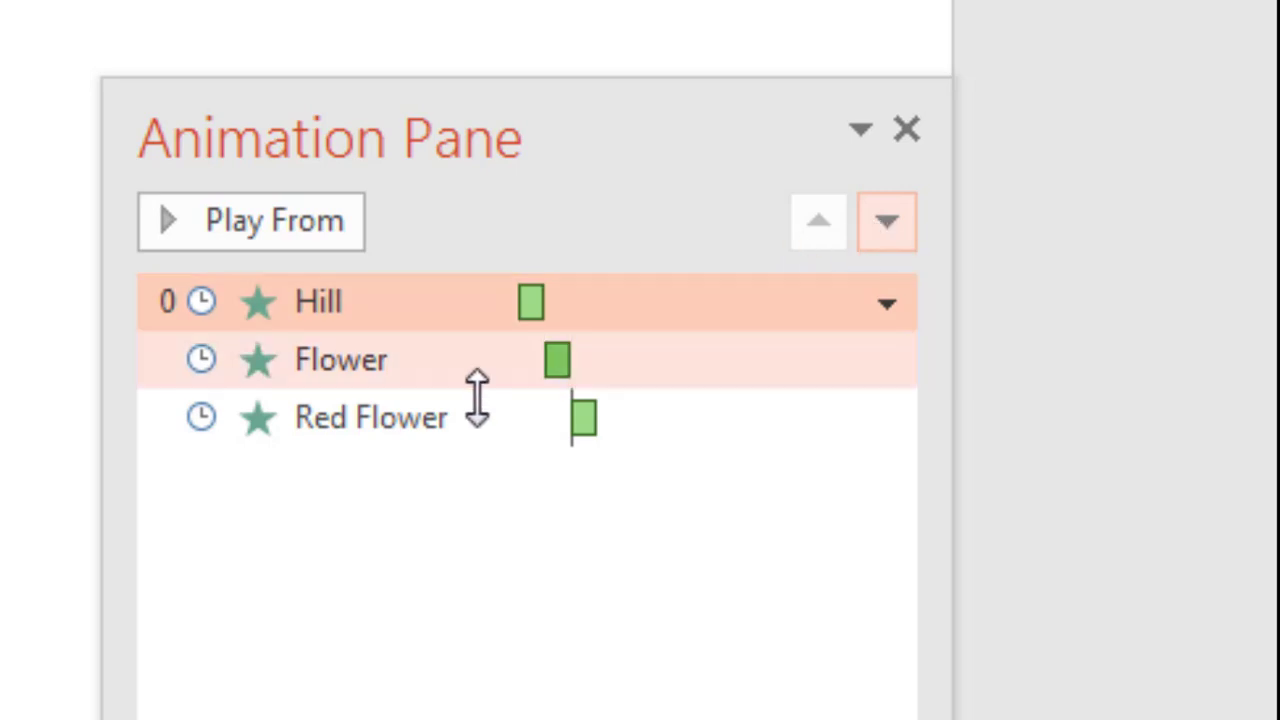
click(410, 360)
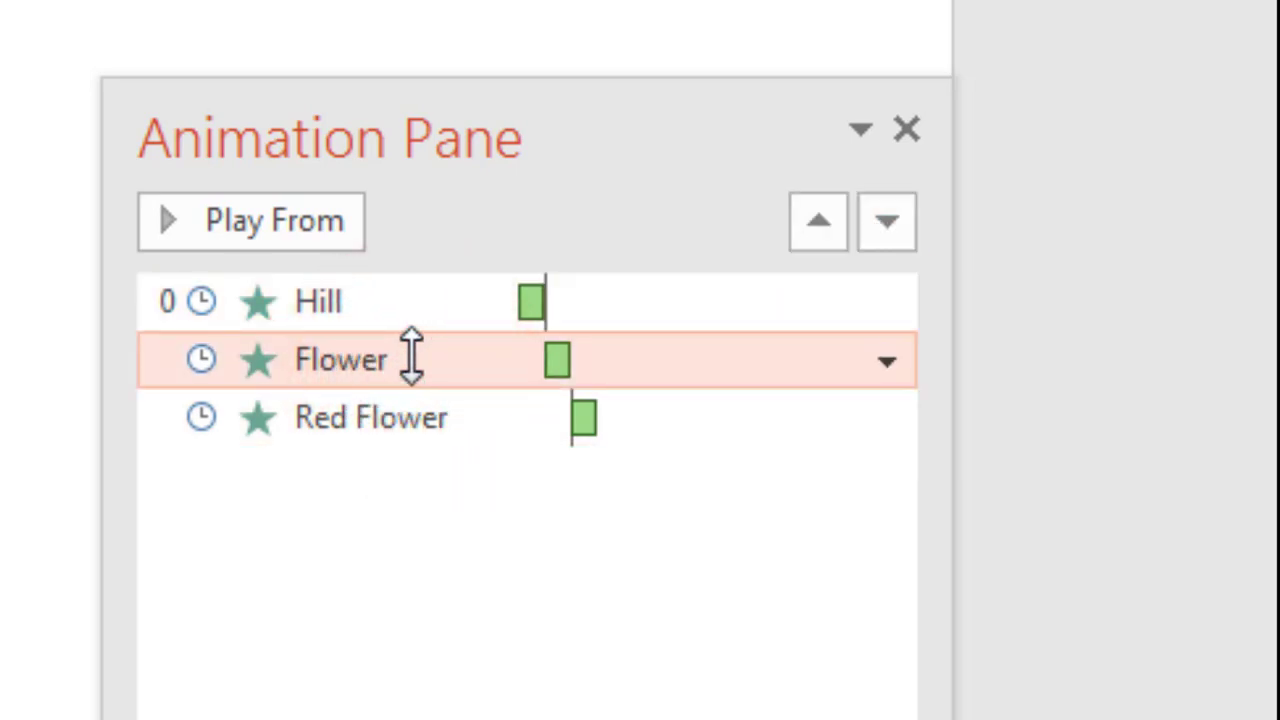
key(Delete)
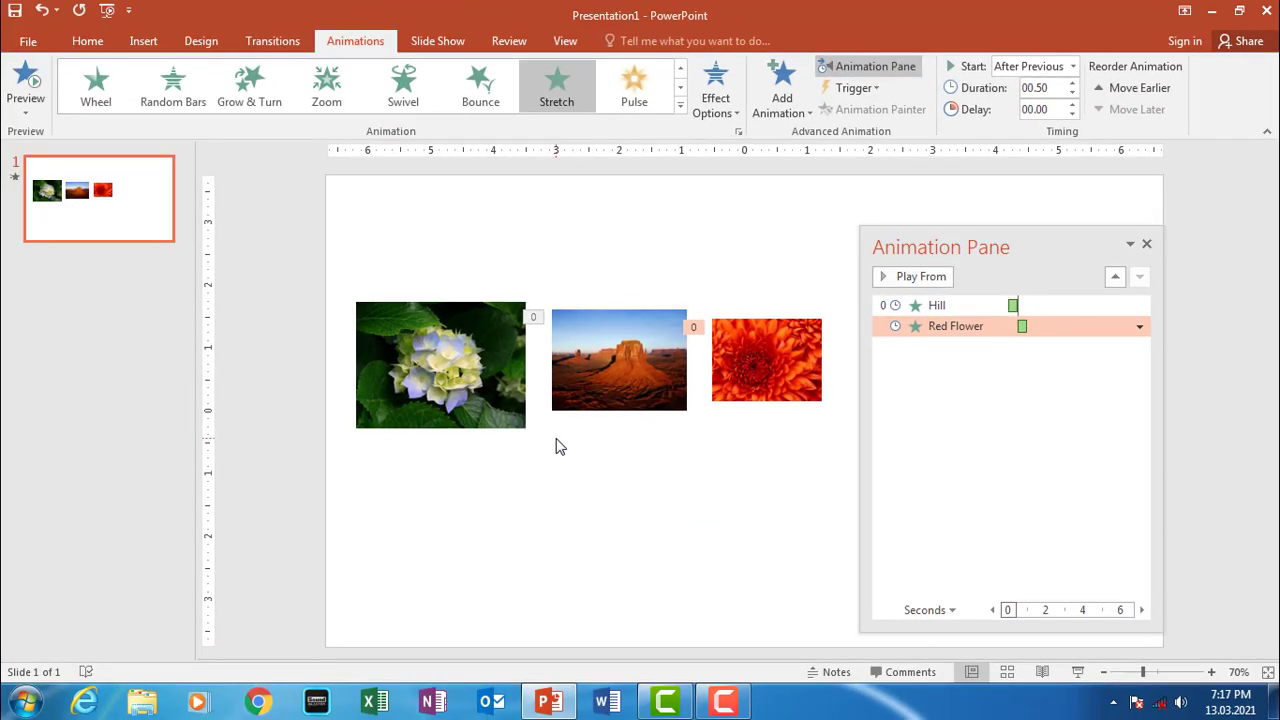
- Undo the Flower animation deletion, preview the slide show, then box-select the three photos
key(ctrl+z)
click(745, 473)
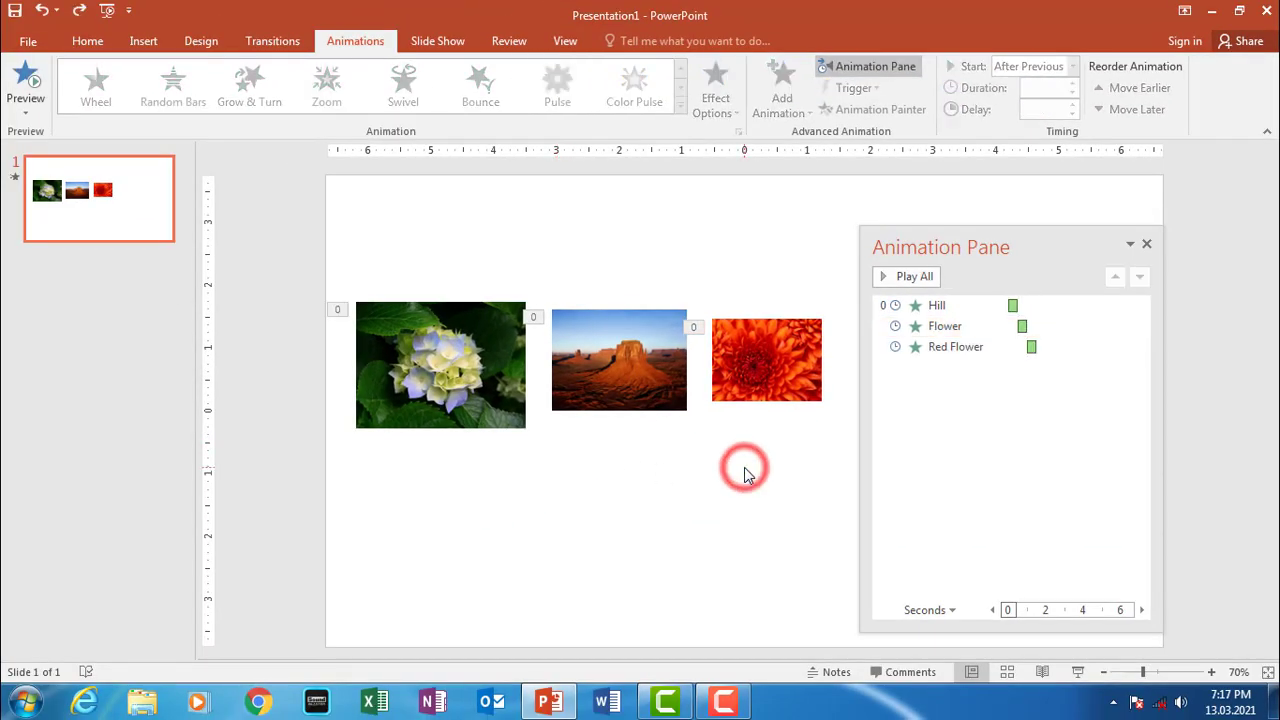
key(F5)
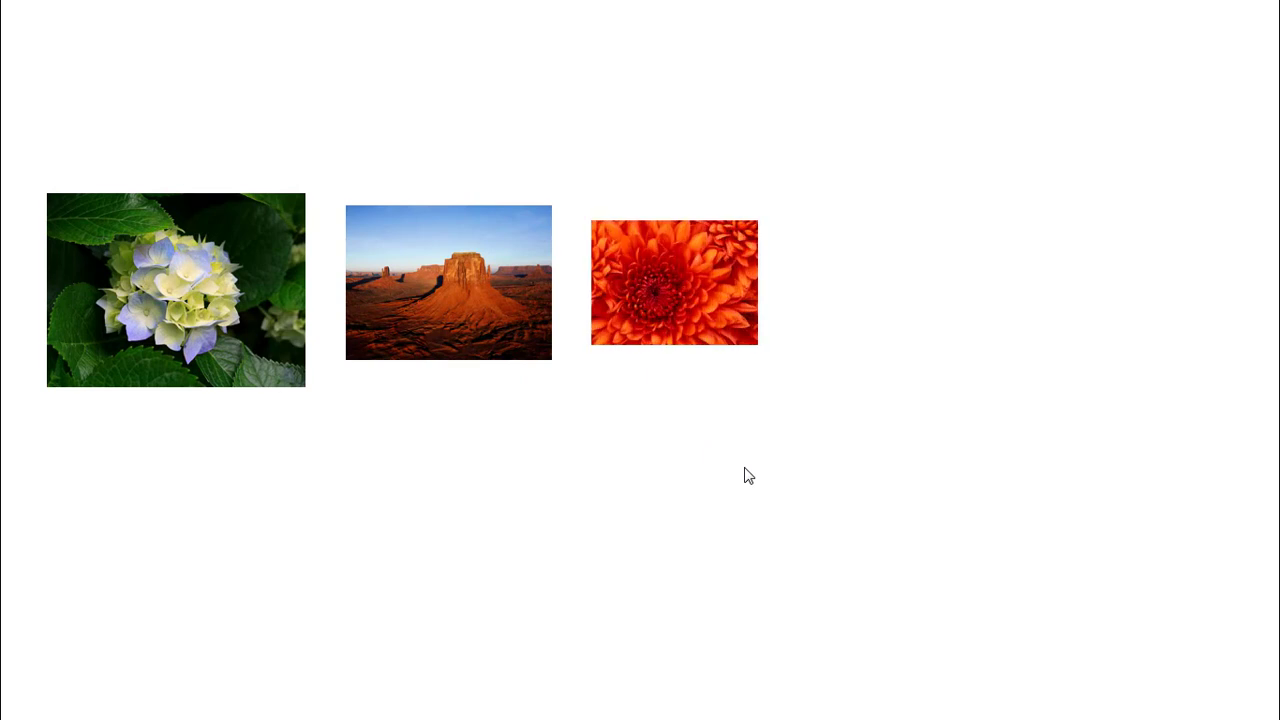
key(Escape)
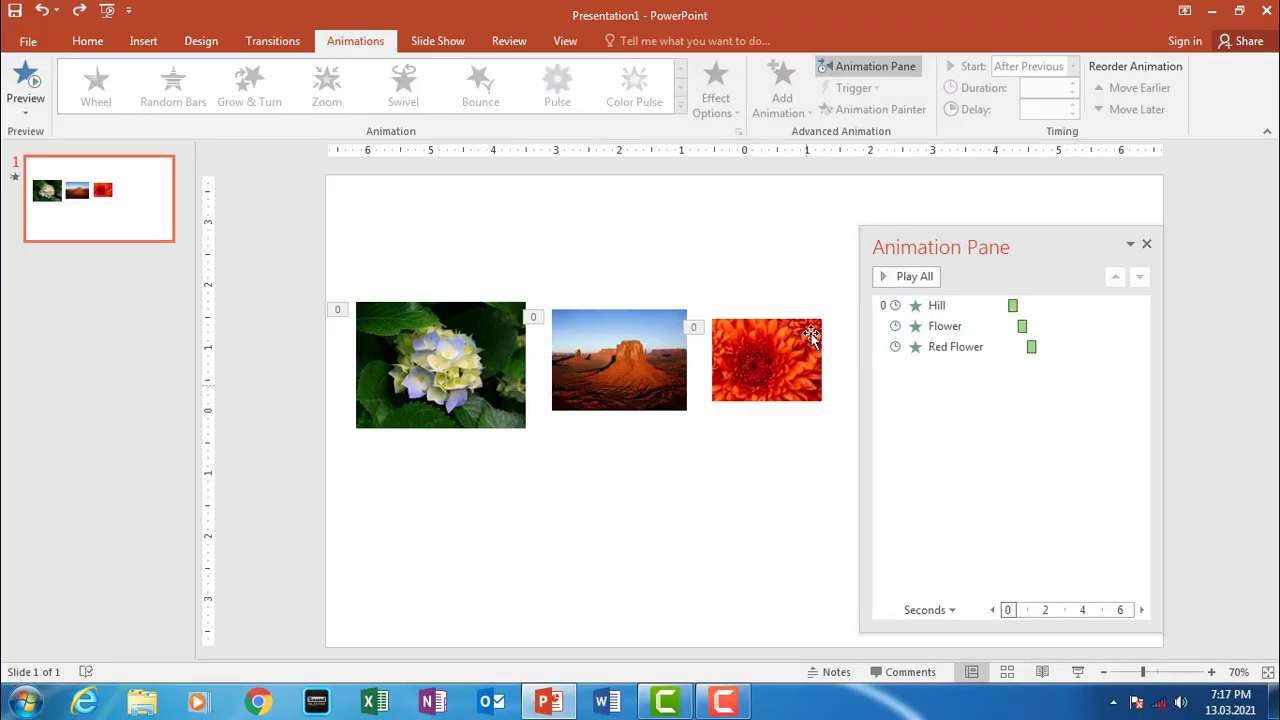
mouse_move(838, 279)
mouse_down()
mouse_move(587, 442)
mouse_move(343, 458)
mouse_up()
click(566, 516)
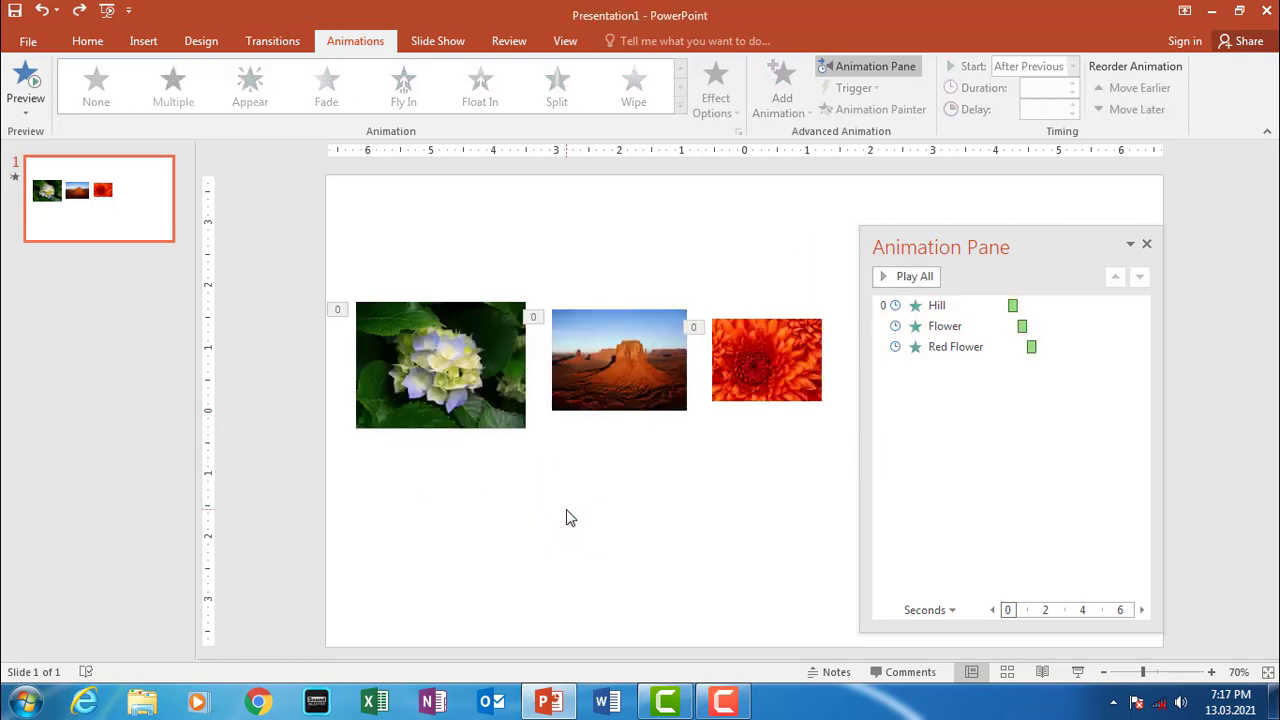